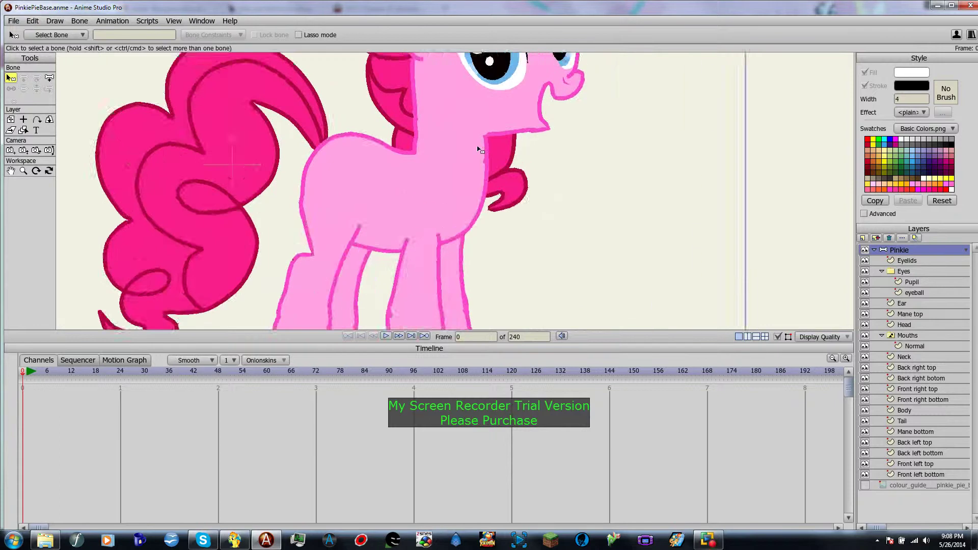
On the Eyelids layer, shift the lower end point of the far eye's upper lash line slightly inward
scroll(376, 156, up, 2)
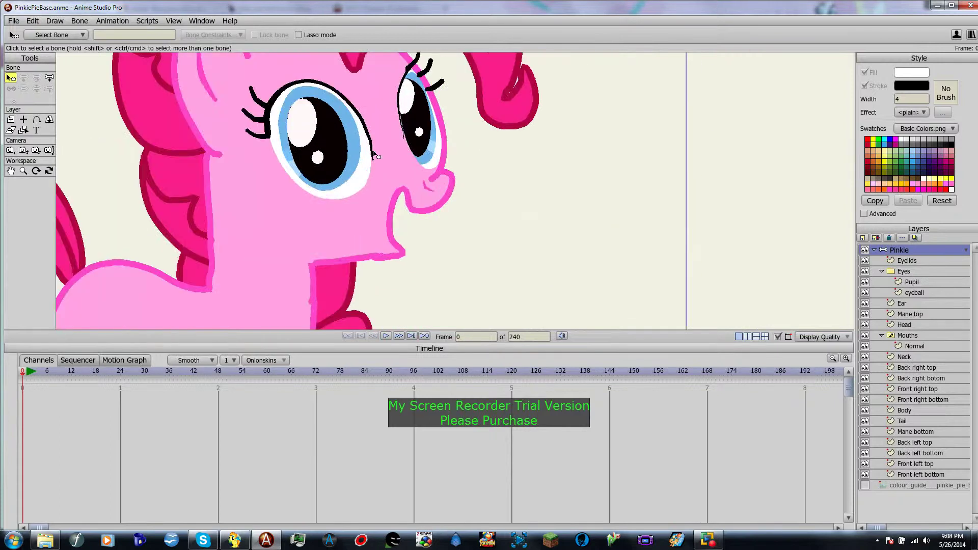
scroll(376, 155, down, 1)
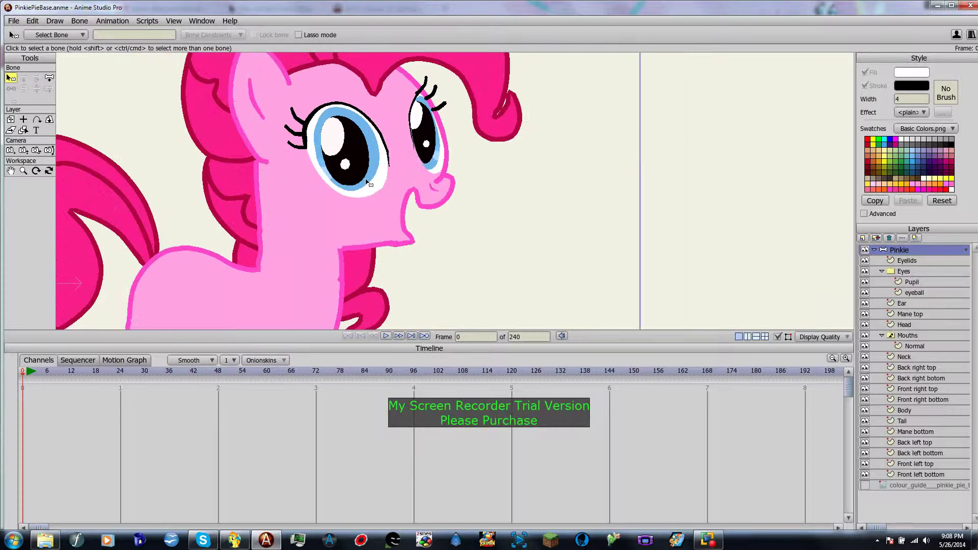
scroll(370, 184, up, 2)
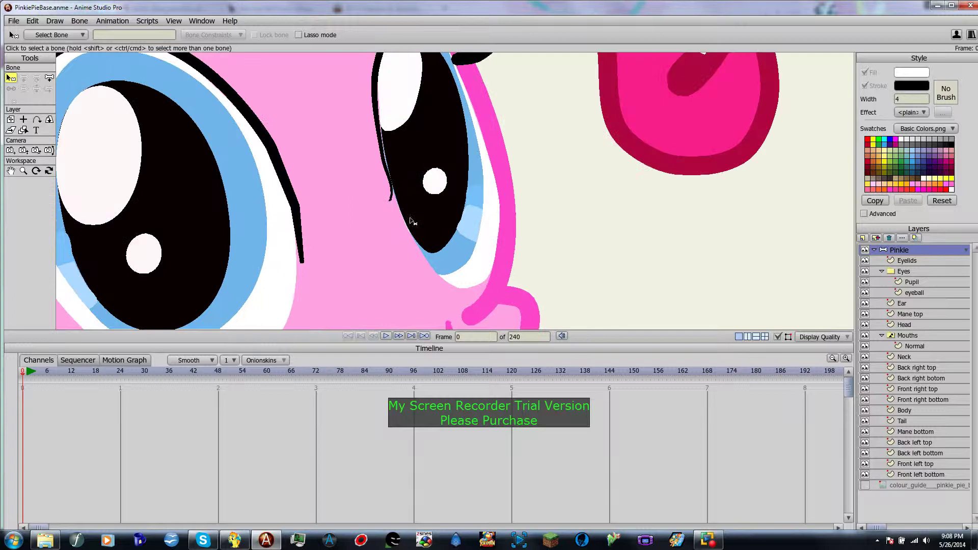
click(910, 261)
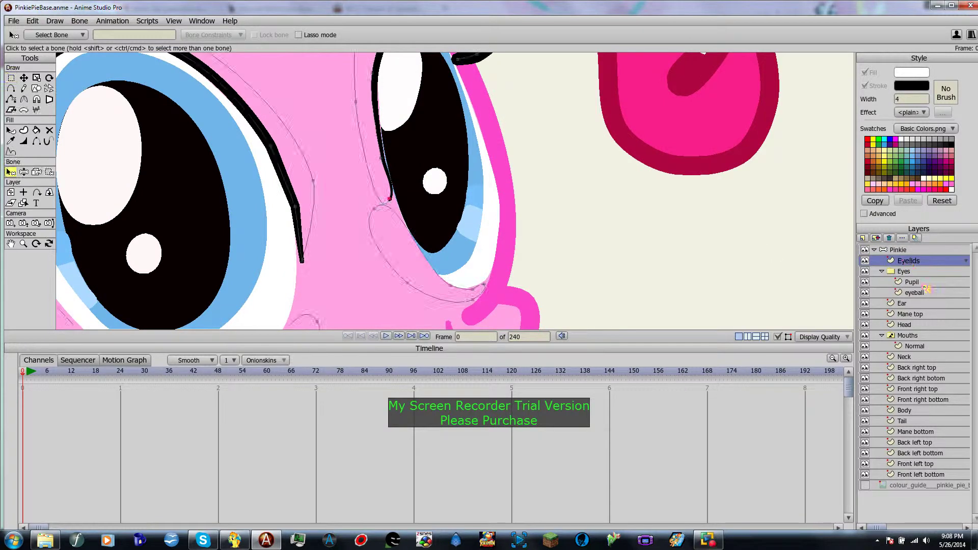
click(916, 292)
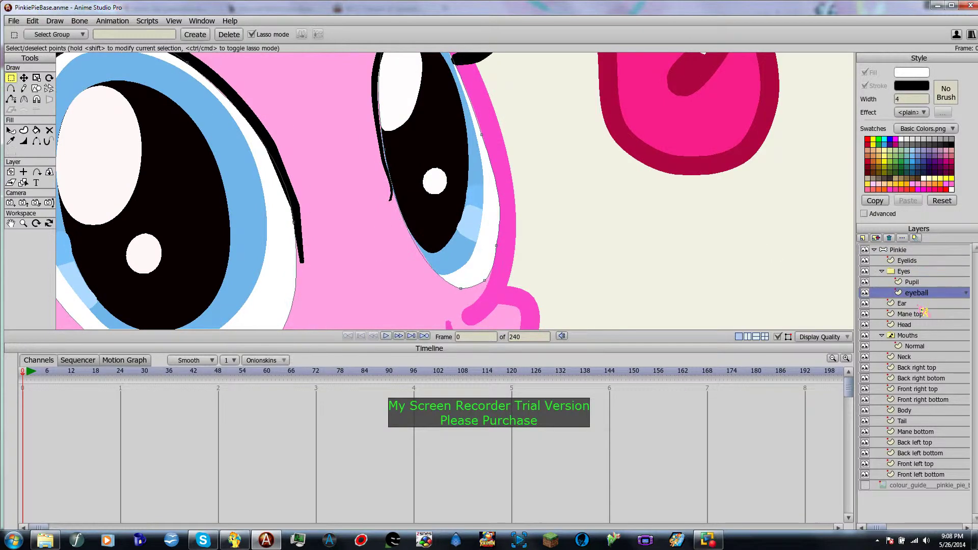
click(916, 262)
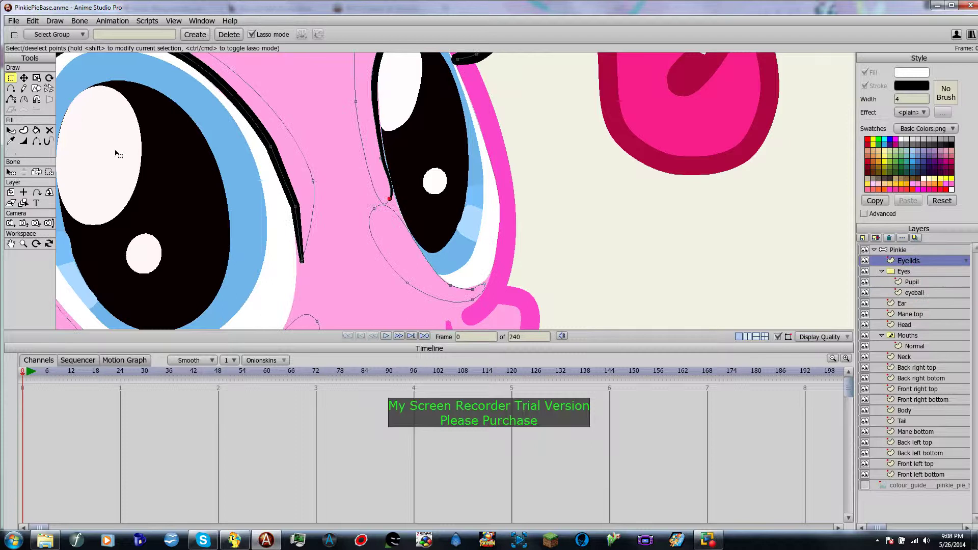
click(24, 78)
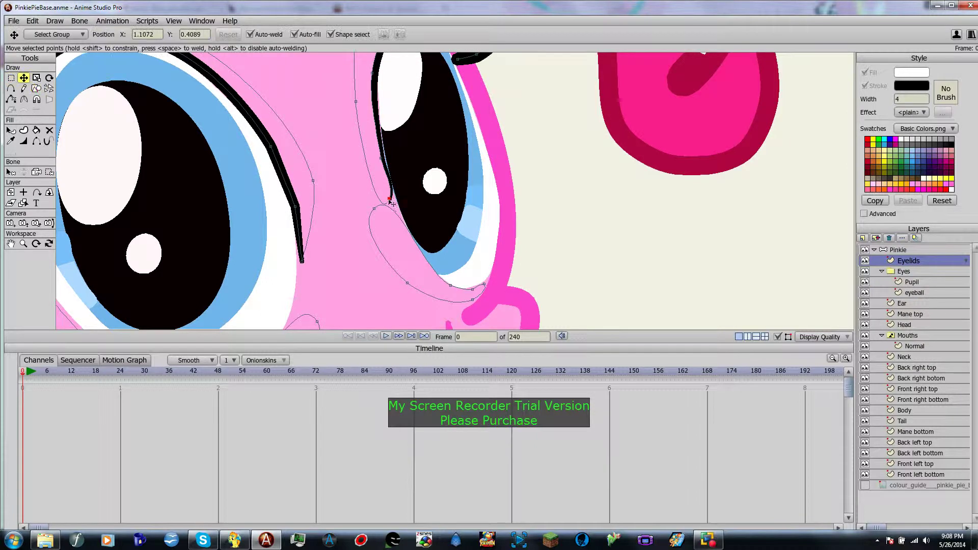
drag(391, 200, 388, 200)
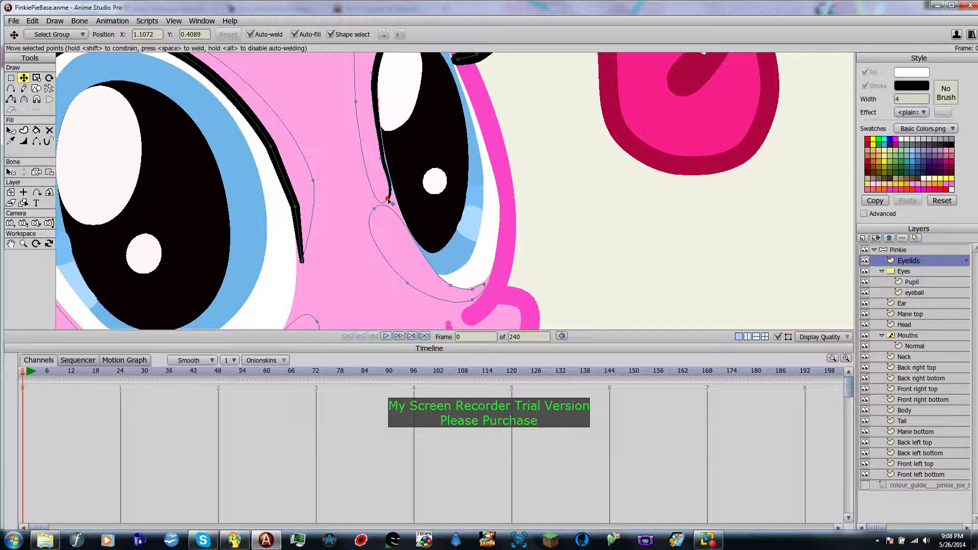
Add a point near the lower end of the far eye's lash line and reposition the end point along the eye's edge
click(11, 89)
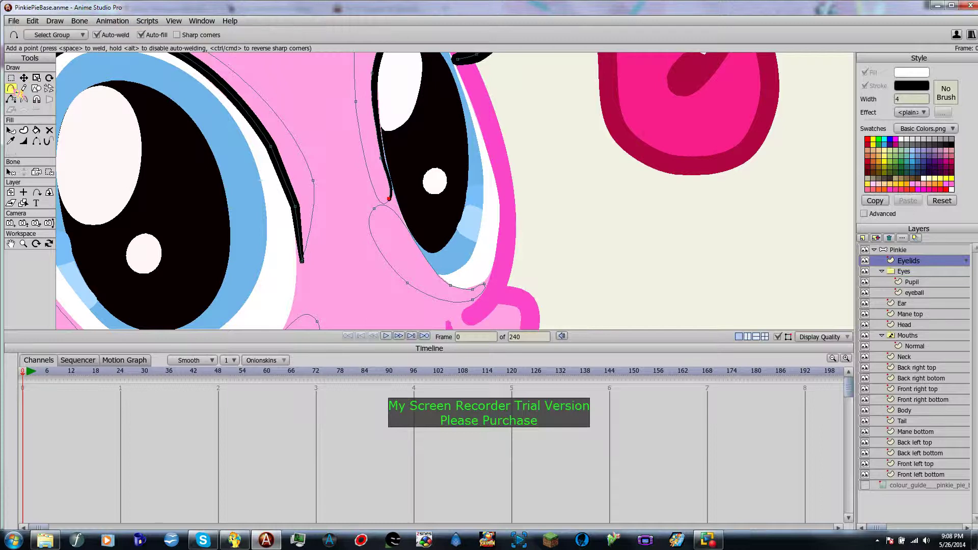
click(391, 191)
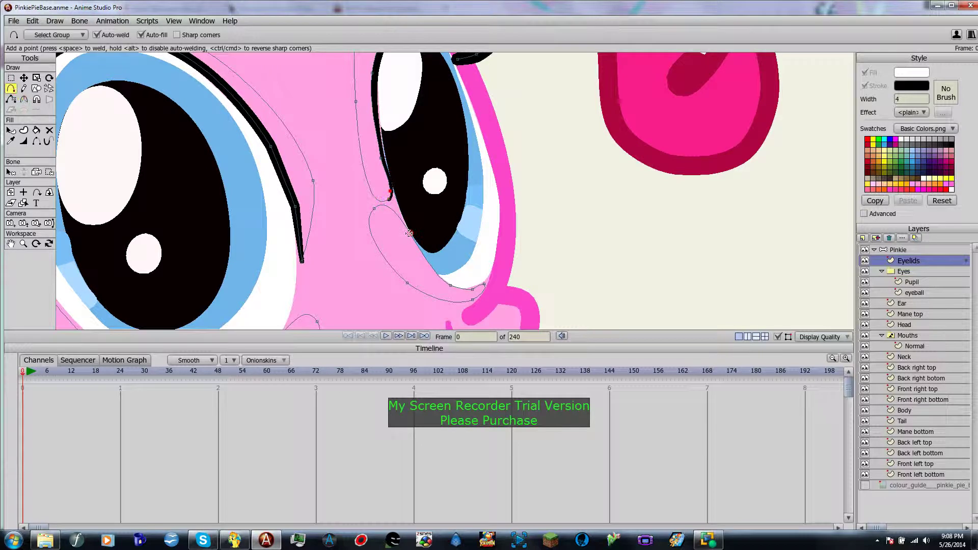
click(23, 78)
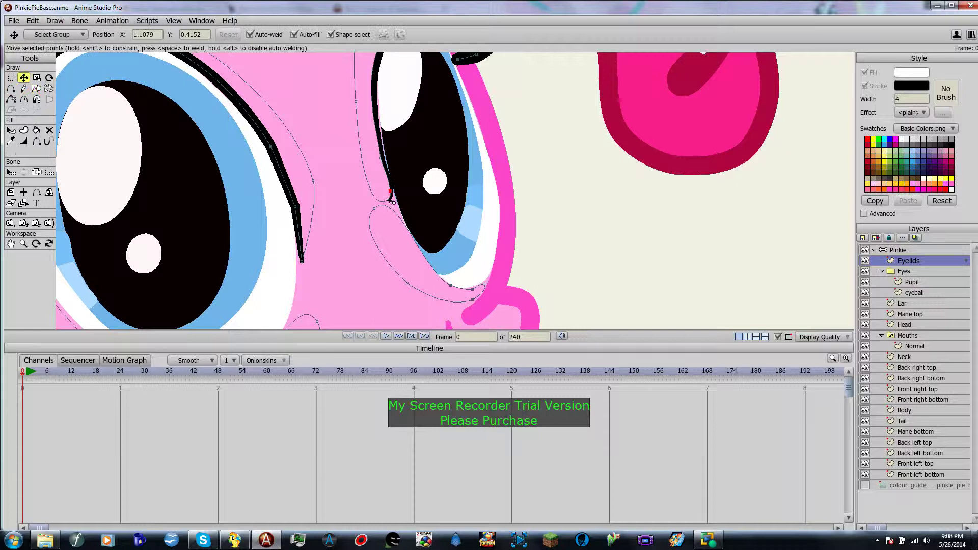
drag(391, 201, 396, 206)
scroll(362, 226, down, 3)
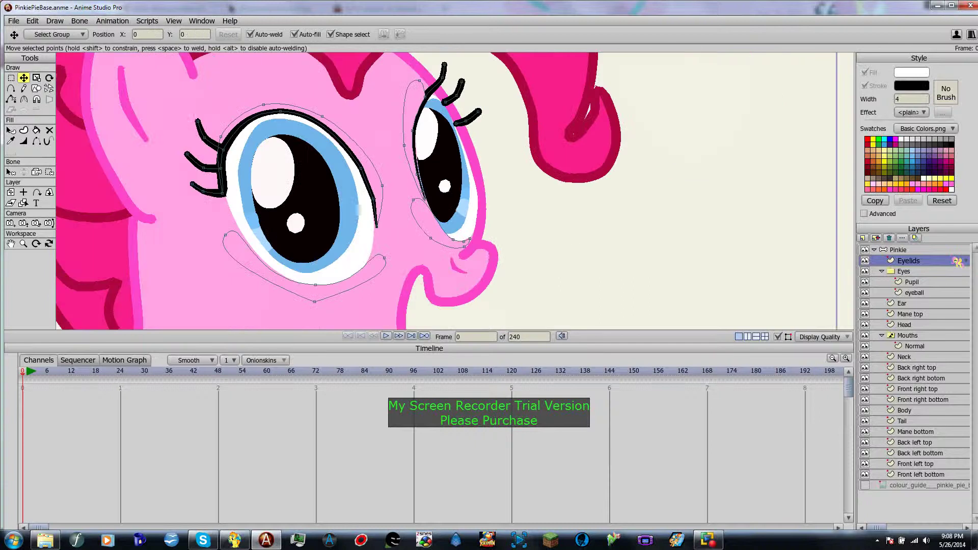
Collapse the Pinkie layer group and show the colour guide image behind the character for comparison, ending with the guide hidden
click(899, 249)
scroll(535, 263, down, 5)
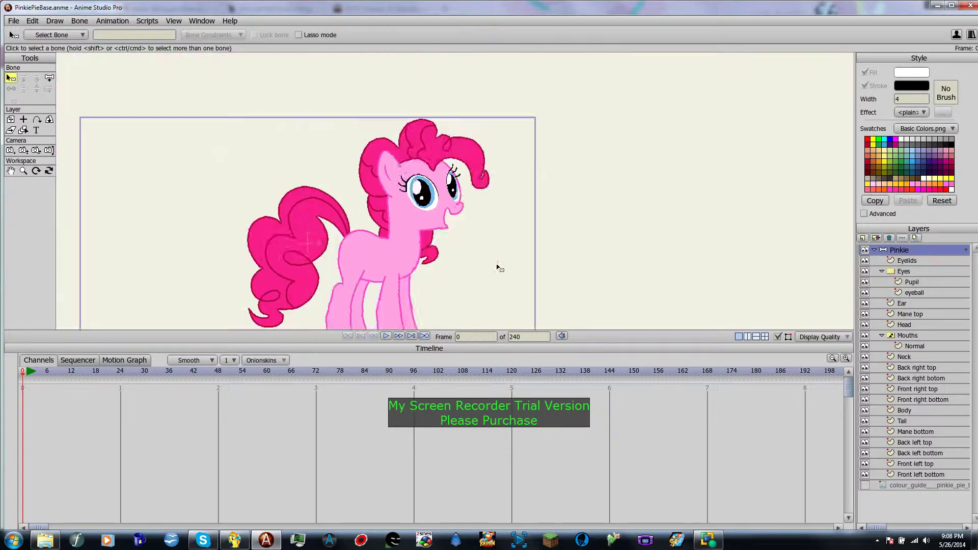
scroll(498, 269, up, 5)
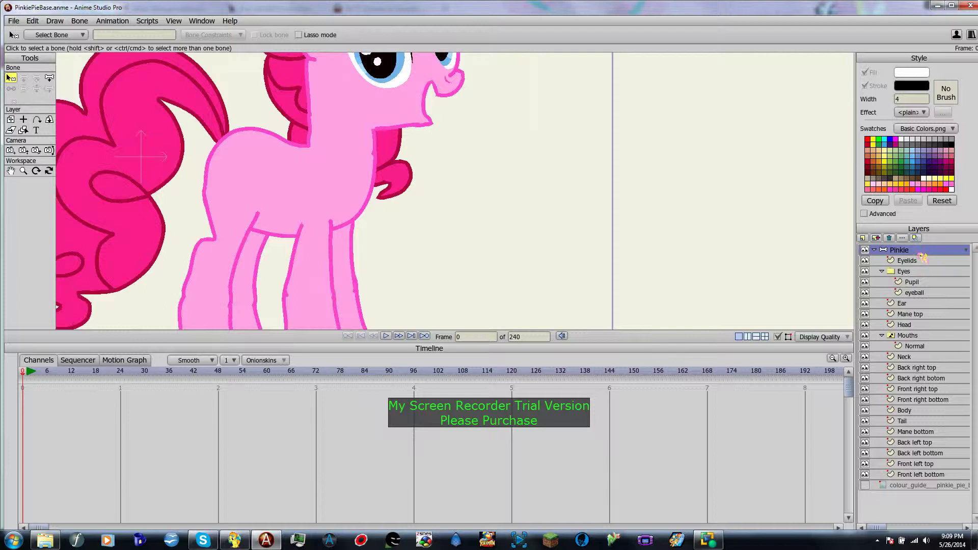
click(875, 250)
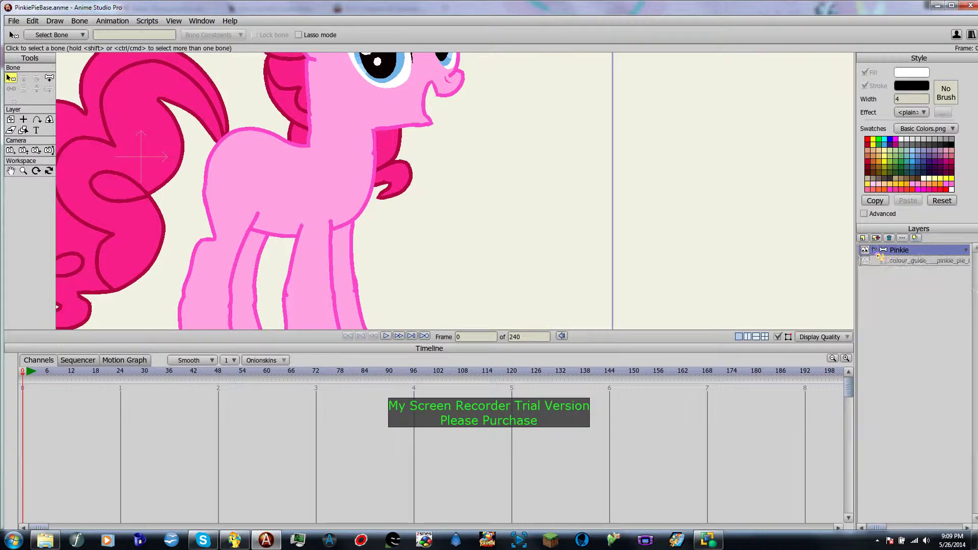
click(867, 262)
click(867, 262)
click(866, 261)
click(866, 261)
scroll(498, 186, down, 3)
scroll(502, 182, up, 3)
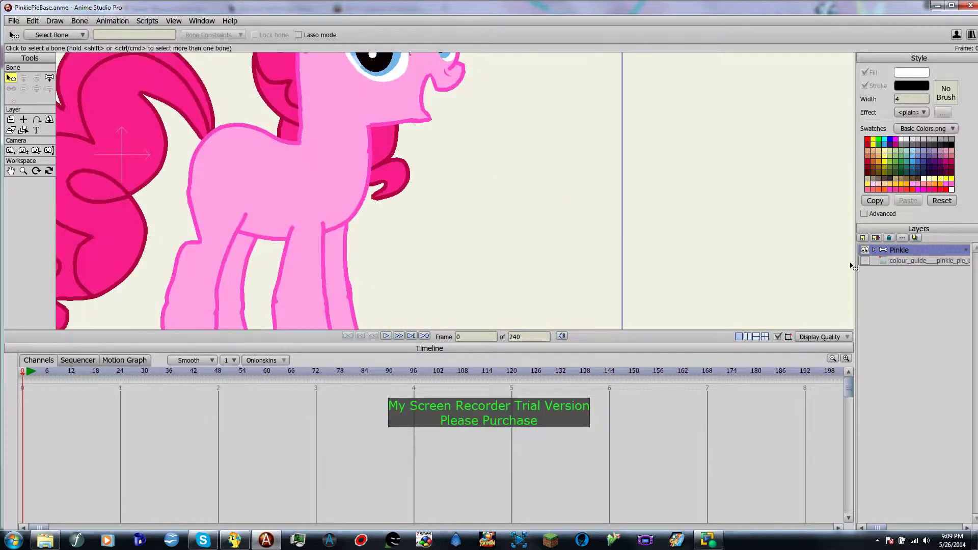
click(866, 261)
scroll(459, 105, down, 3)
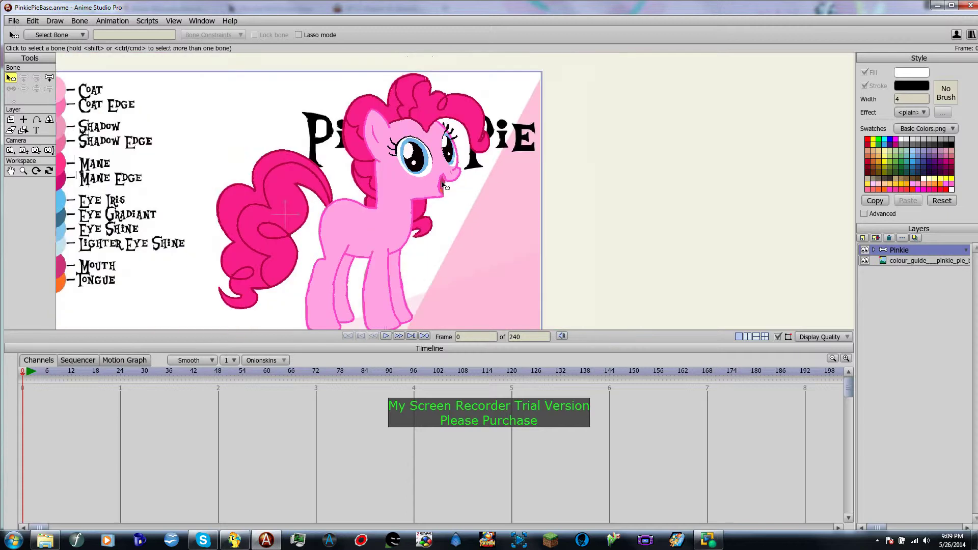
scroll(451, 191, up, 6)
scroll(451, 195, down, 8)
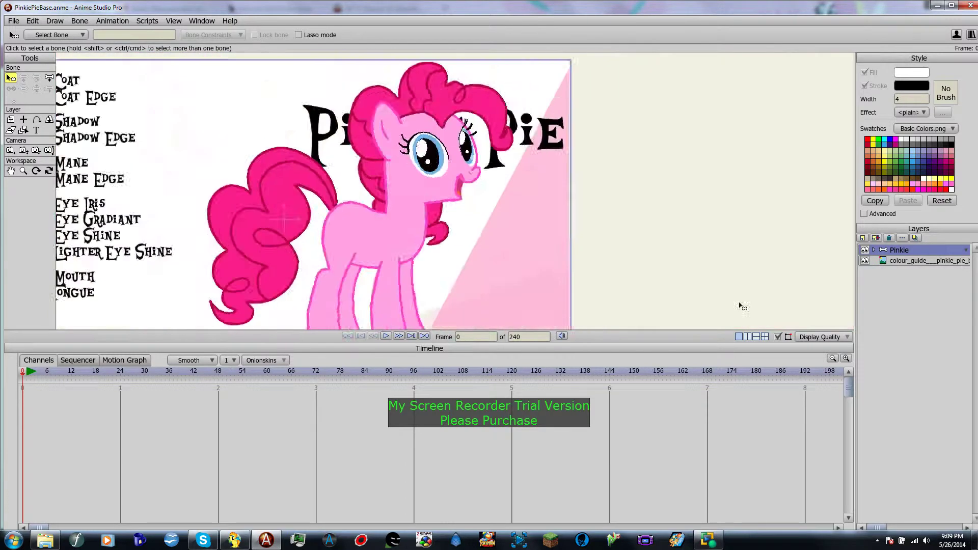
click(866, 261)
click(871, 262)
click(871, 262)
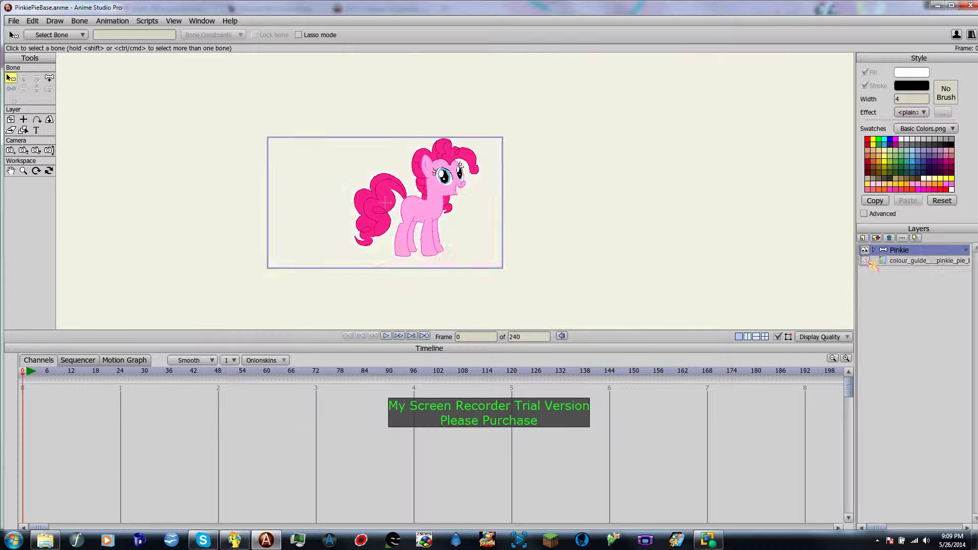
click(870, 262)
click(871, 262)
click(871, 263)
click(870, 263)
click(871, 263)
click(871, 262)
click(871, 262)
click(871, 263)
click(871, 262)
click(871, 263)
click(871, 262)
click(871, 263)
click(871, 262)
click(870, 262)
click(871, 262)
click(871, 262)
Expand the Pinkie bone layer and add a tiny root bone at the rump plus a long body bone from rump to chest
click(874, 250)
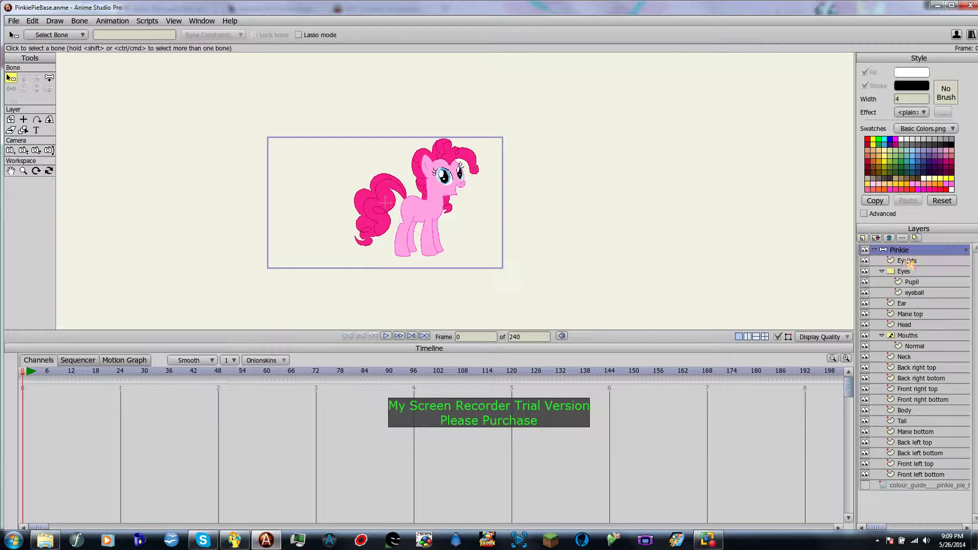
click(908, 260)
click(903, 250)
scroll(416, 214, up, 5)
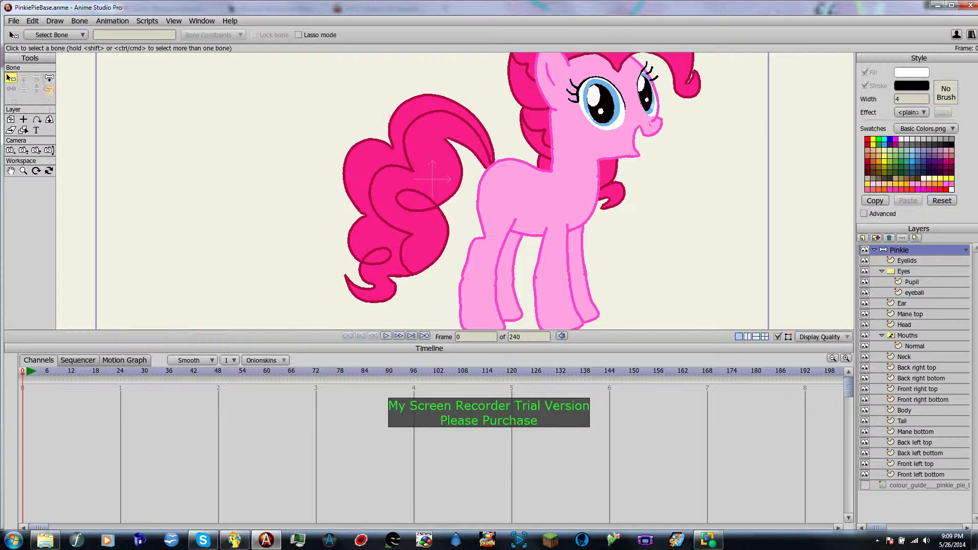
click(49, 78)
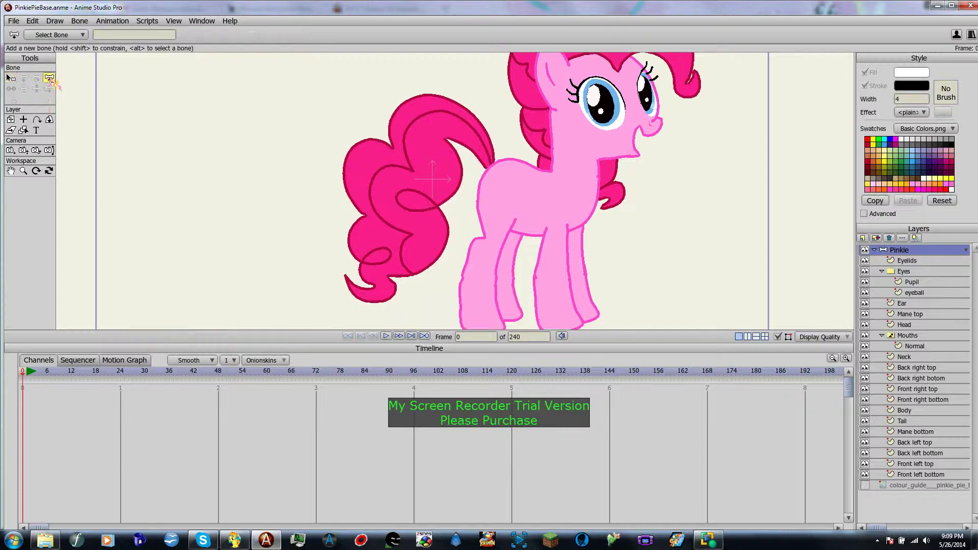
scroll(556, 186, up, 3)
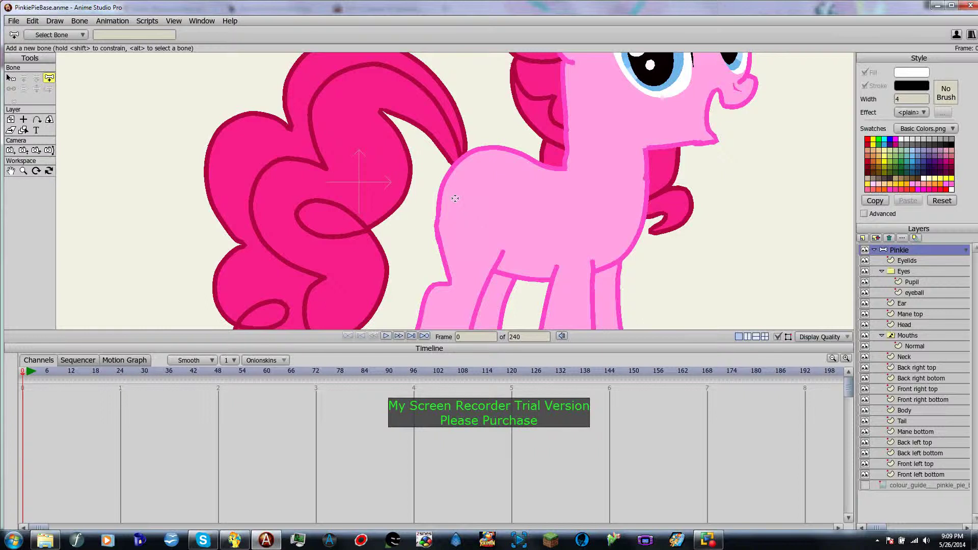
drag(453, 199, 443, 199)
drag(460, 200, 592, 174)
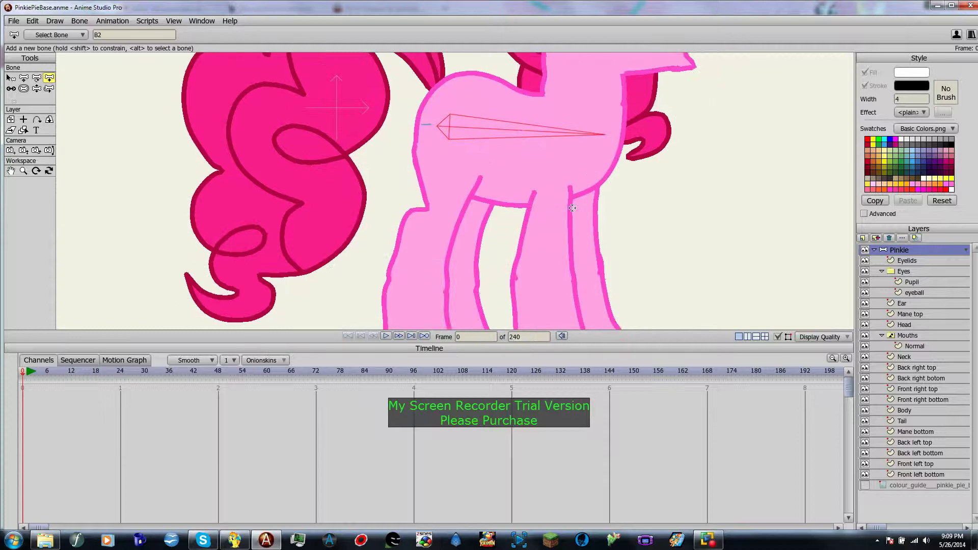
Add two bones to the near hind leg, one from hip to knee and one from below the knee to the hoof
drag(572, 208, 577, 179)
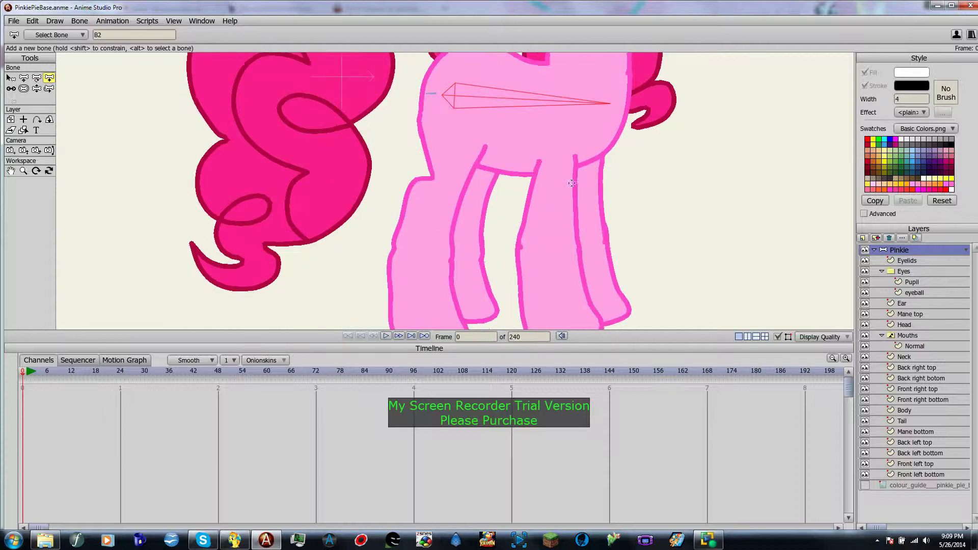
click(452, 128)
drag(453, 128, 422, 237)
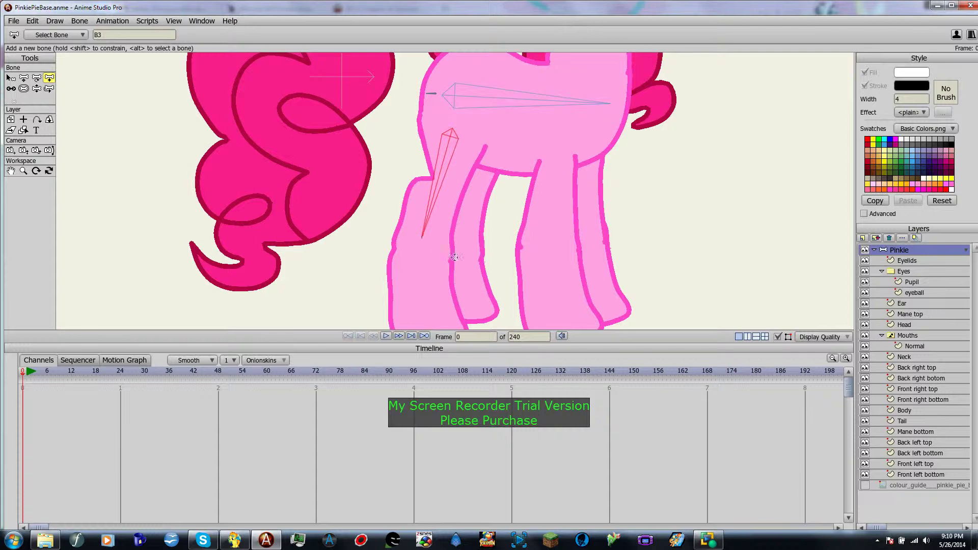
scroll(430, 201, down, 2)
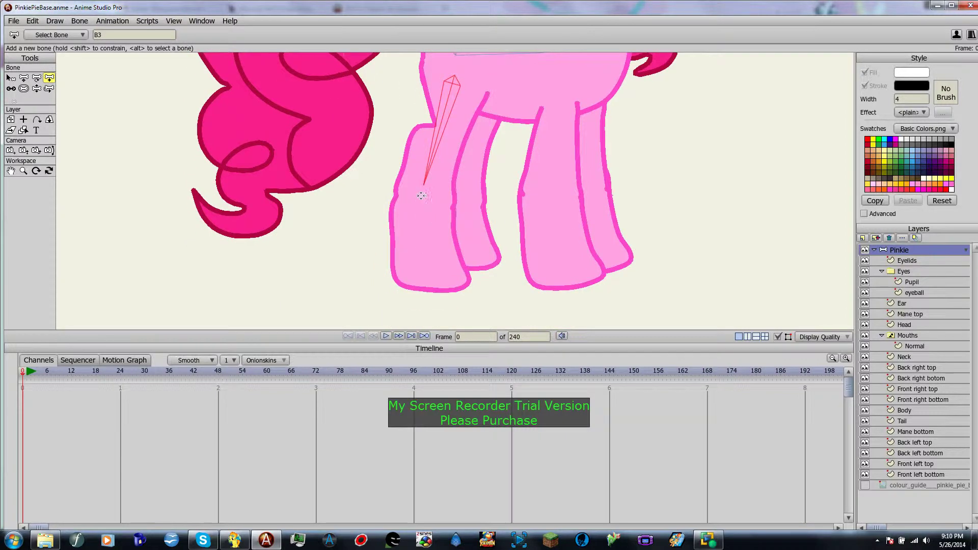
drag(420, 195, 429, 281)
With the body bone as parent, add upper and lower bones to the far hind leg and nudge the upper bone slightly toward the hip
drag(515, 173, 474, 271)
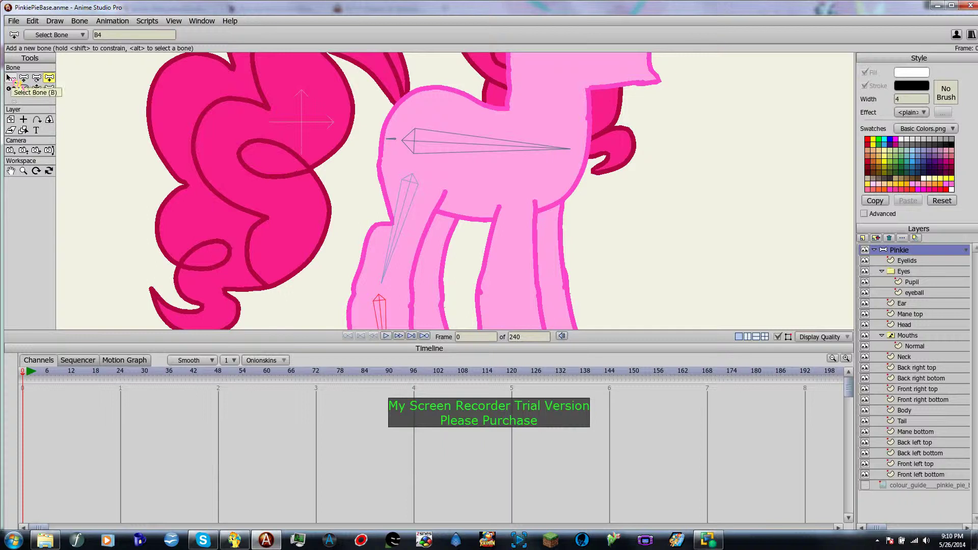
click(10, 78)
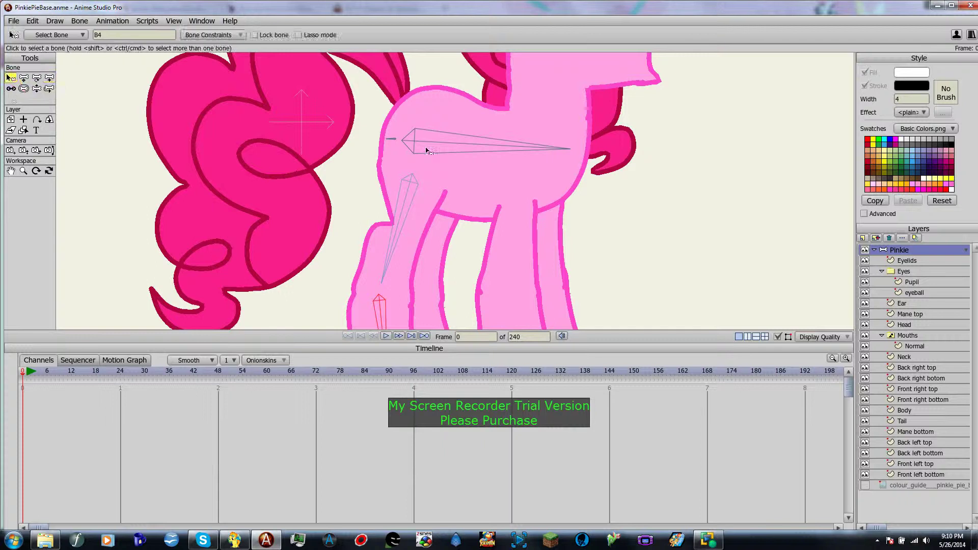
click(432, 146)
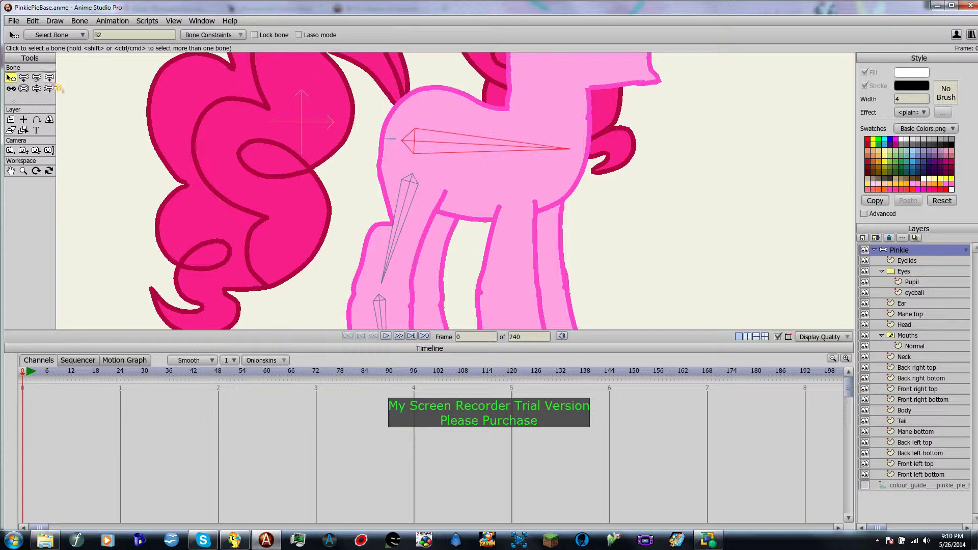
click(48, 78)
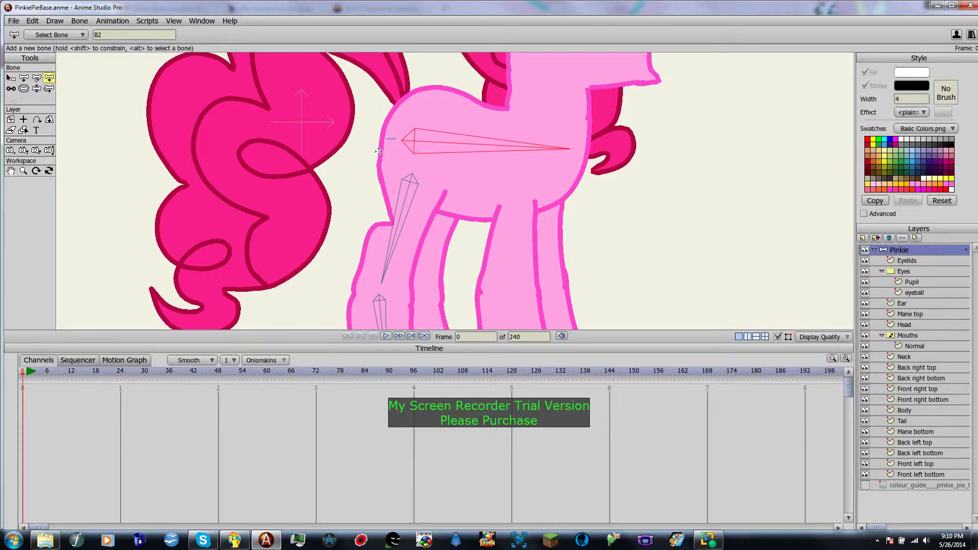
scroll(382, 158, down, 3)
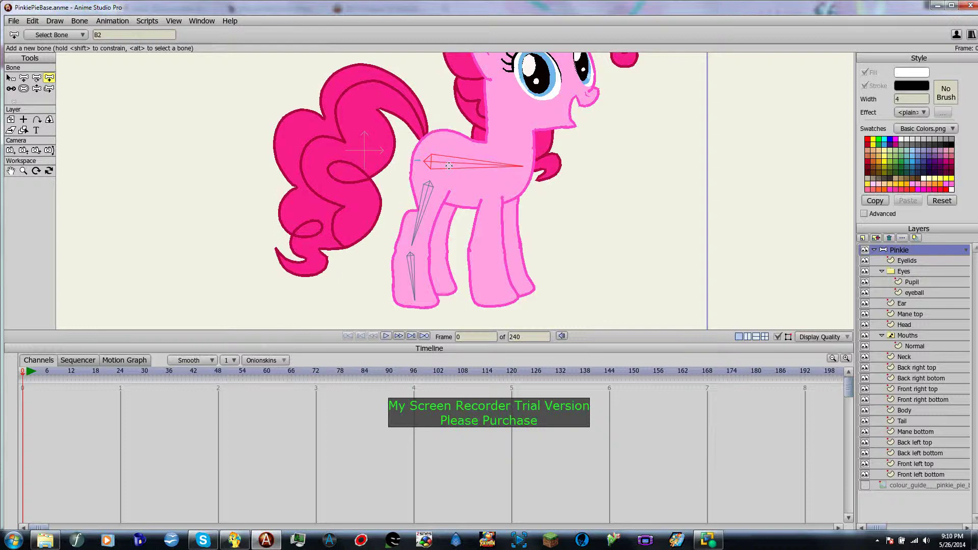
scroll(446, 206, up, 4)
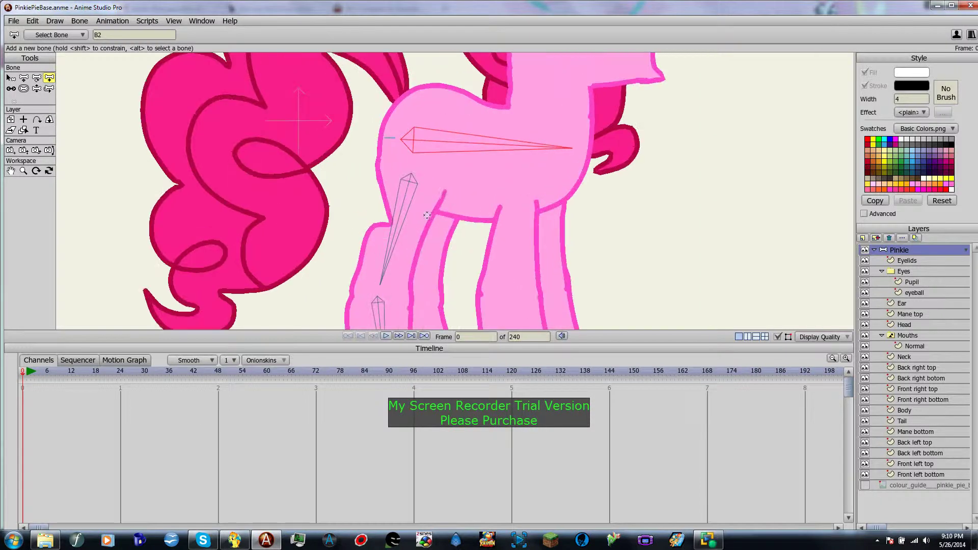
drag(445, 196, 440, 283)
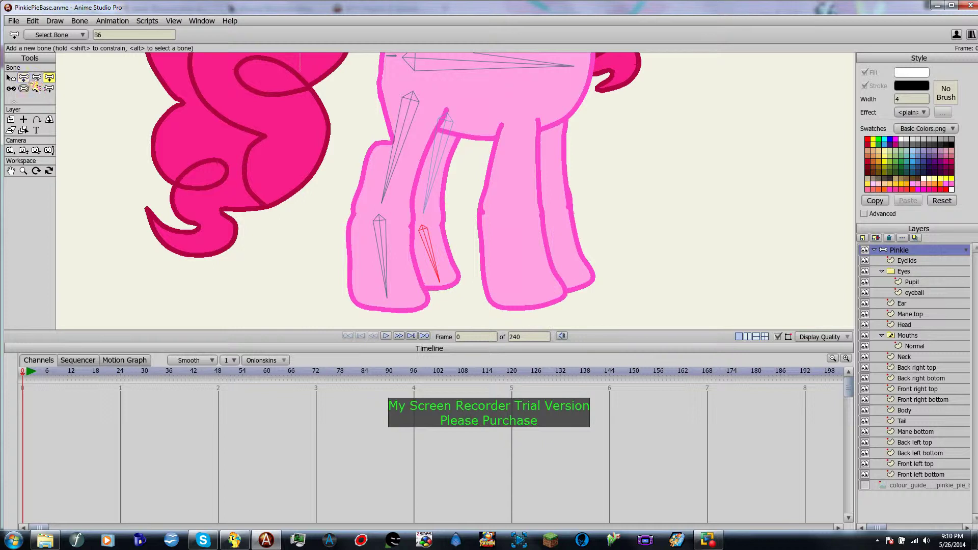
click(23, 78)
click(441, 152)
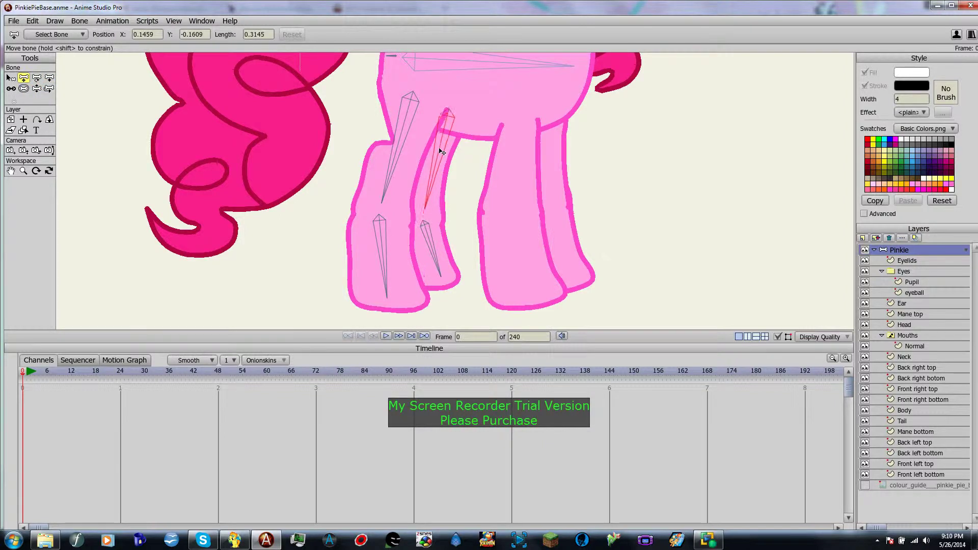
Nudge the far hind leg's upper bone slightly upward and shift its lower bone slightly toward the hoof
drag(440, 149, 440, 145)
click(429, 234)
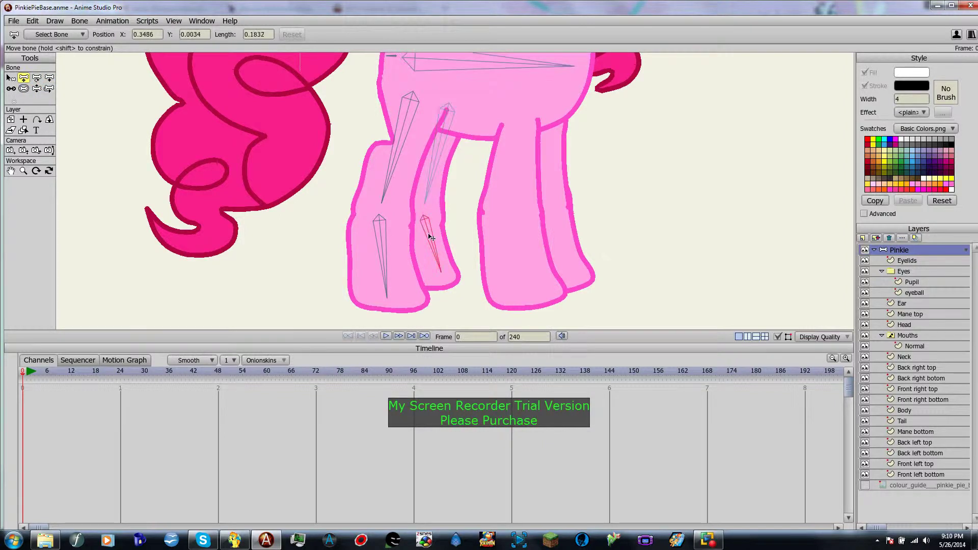
mouse_move(431, 238)
mouse_down()
mouse_move(428, 226)
mouse_move(432, 243)
mouse_up()
With the body bone as parent, add an upper and a lower bone to the near front leg, from shoulder to hoof
scroll(504, 199, down, 3)
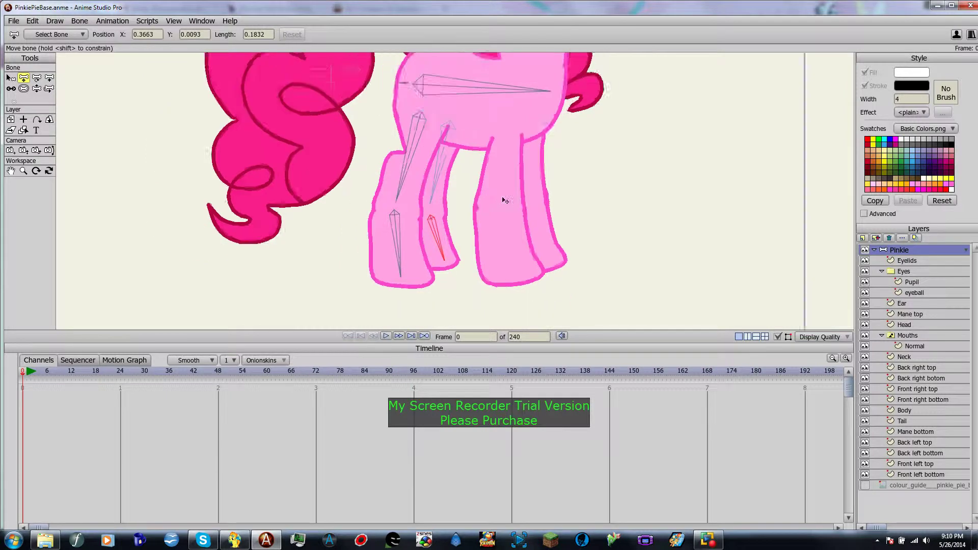
click(10, 78)
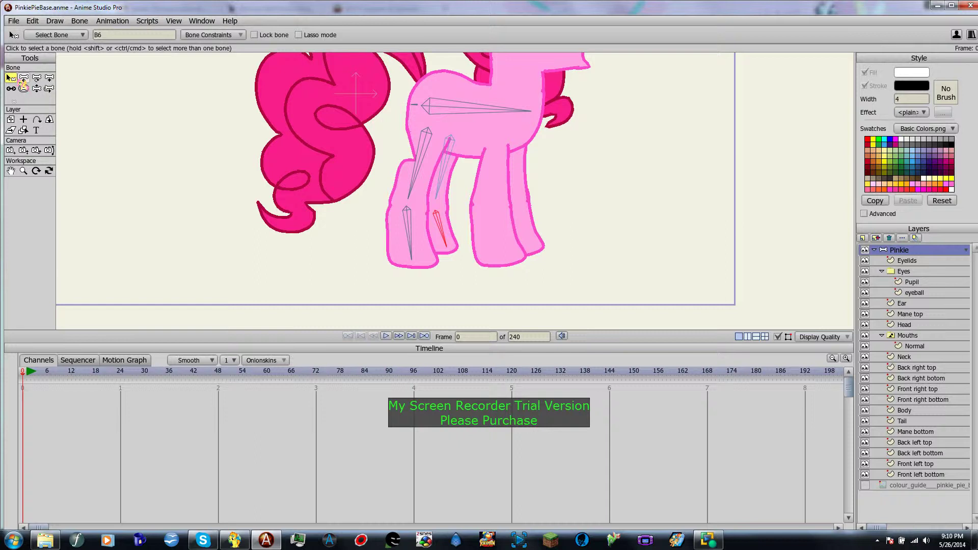
click(485, 108)
click(49, 78)
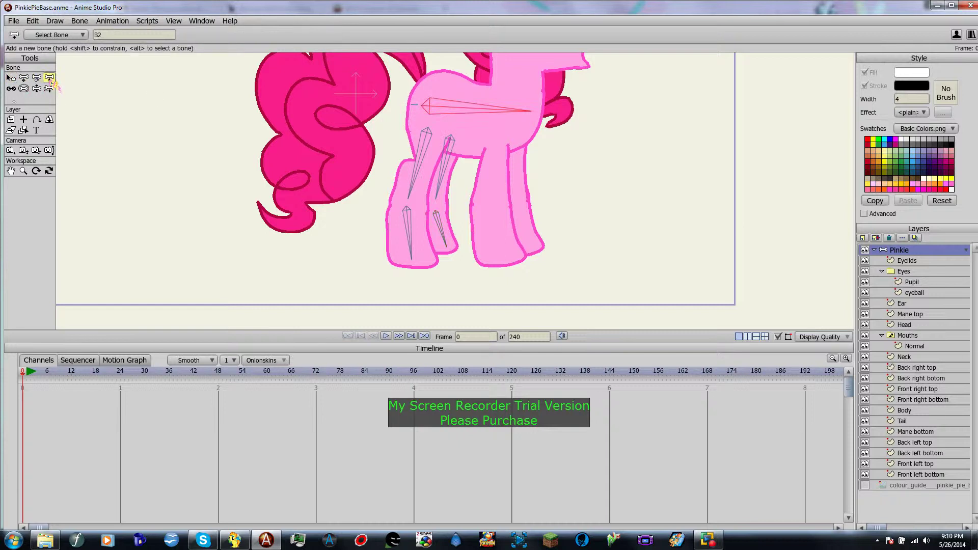
scroll(519, 191, up, 2)
drag(675, 210, 492, 219)
mouse_move(332, 118)
mouse_down()
mouse_move(324, 225)
mouse_move(338, 293)
mouse_up()
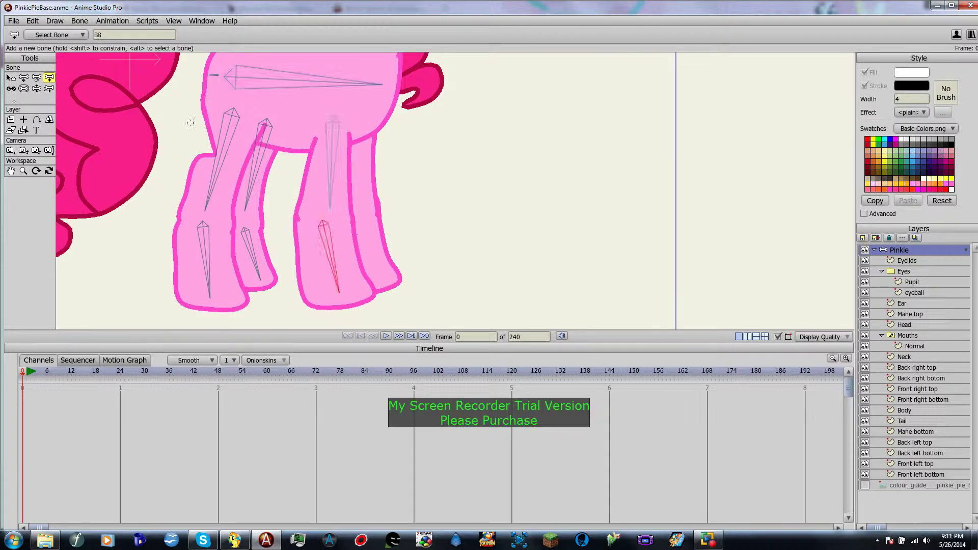
With the body bone as parent, add an upper and a lower bone to the far front leg
click(10, 77)
click(344, 86)
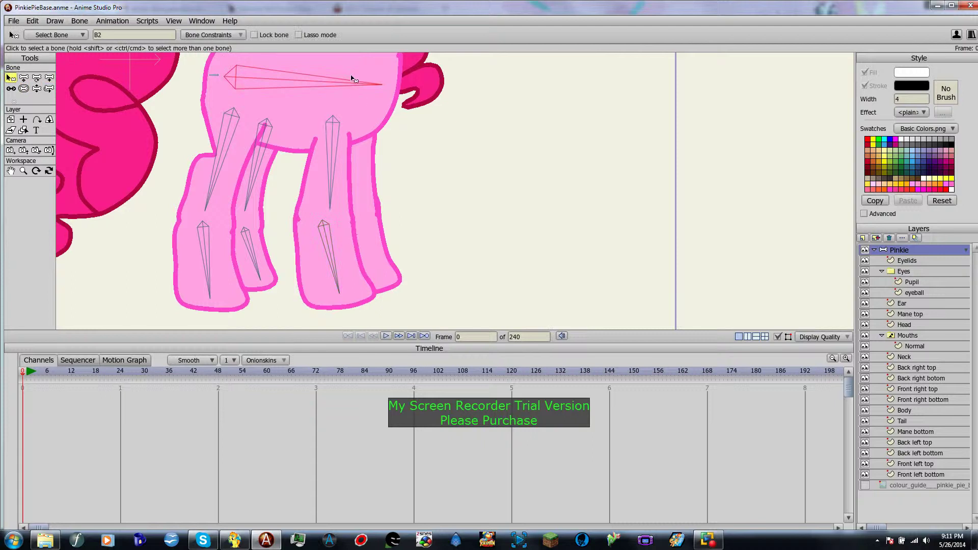
key(a)
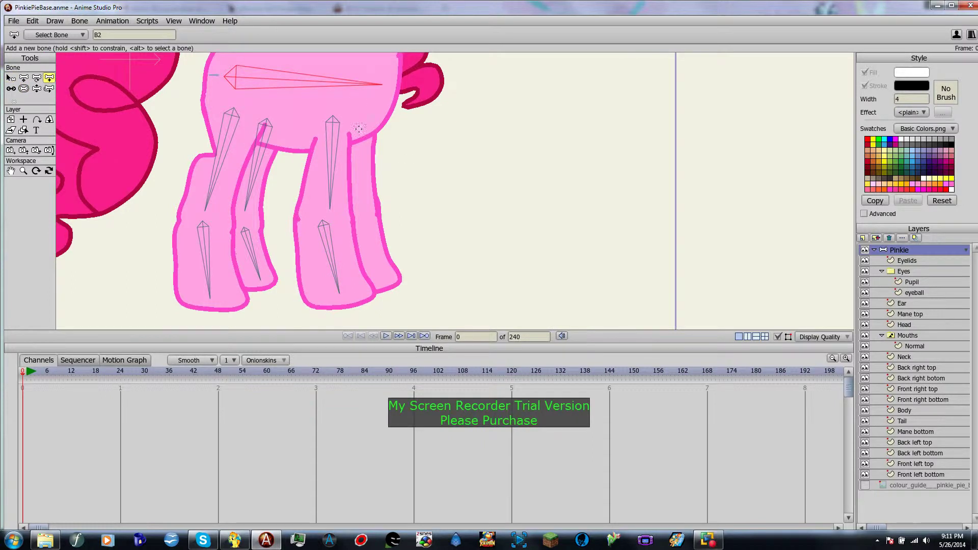
drag(359, 129, 384, 277)
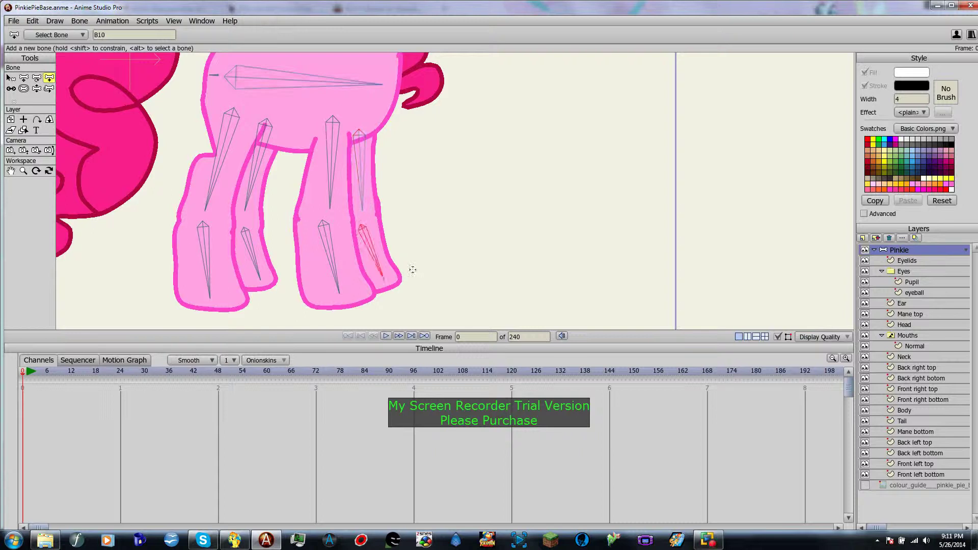
With the body bone as parent, add a short neck bone running up from the chest into the neck
drag(471, 113, 500, 207)
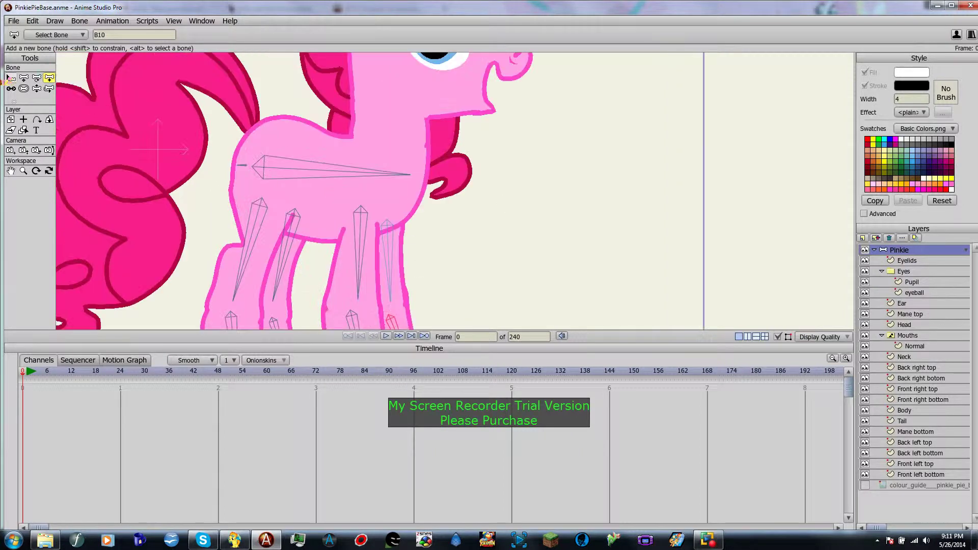
click(10, 78)
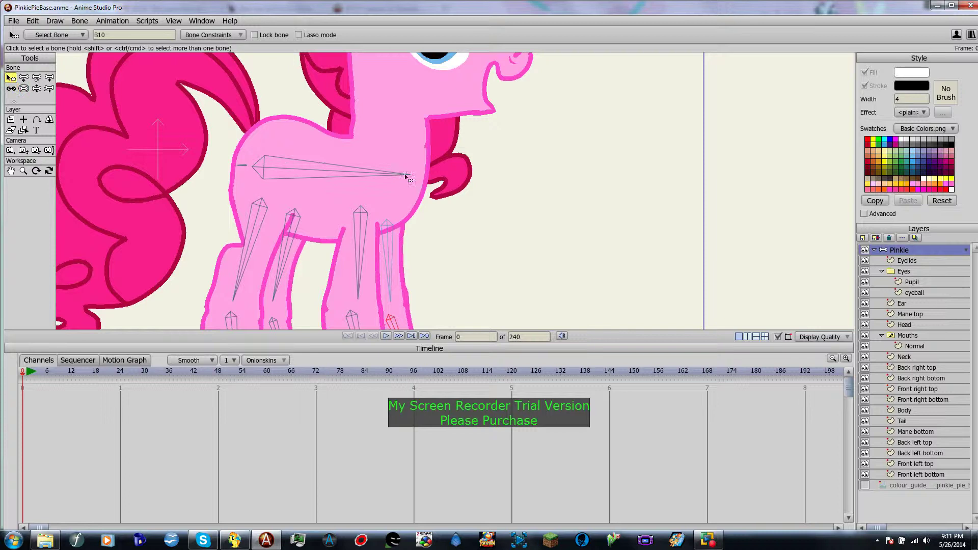
click(406, 176)
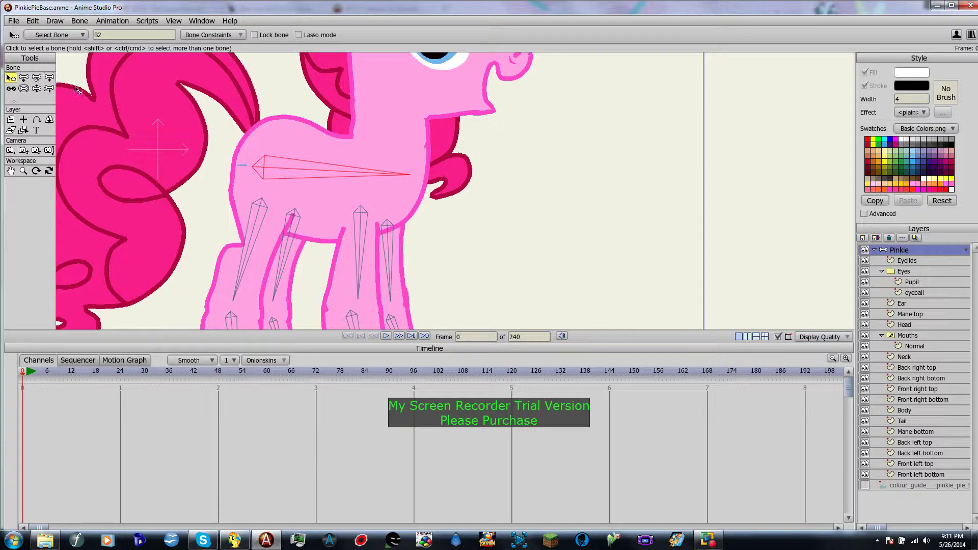
click(49, 78)
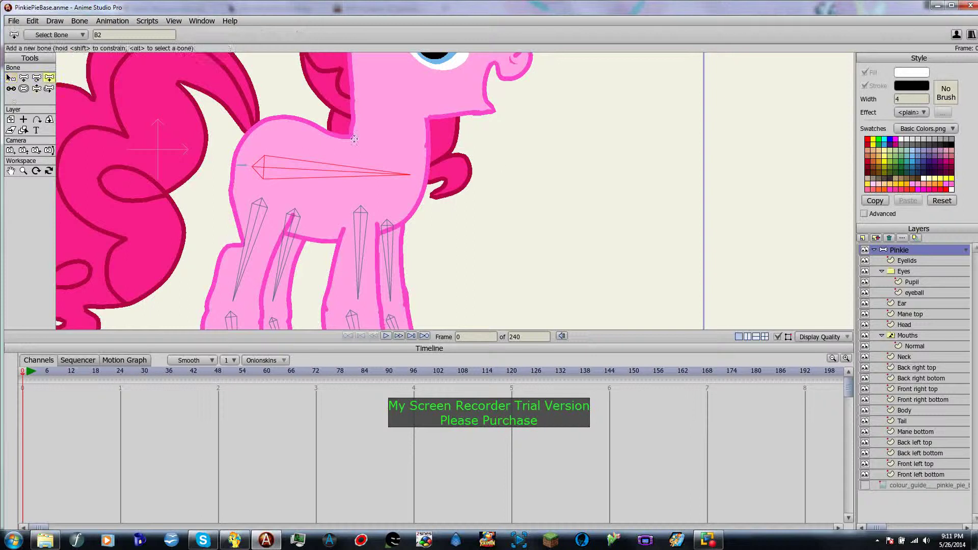
drag(447, 164, 461, 217)
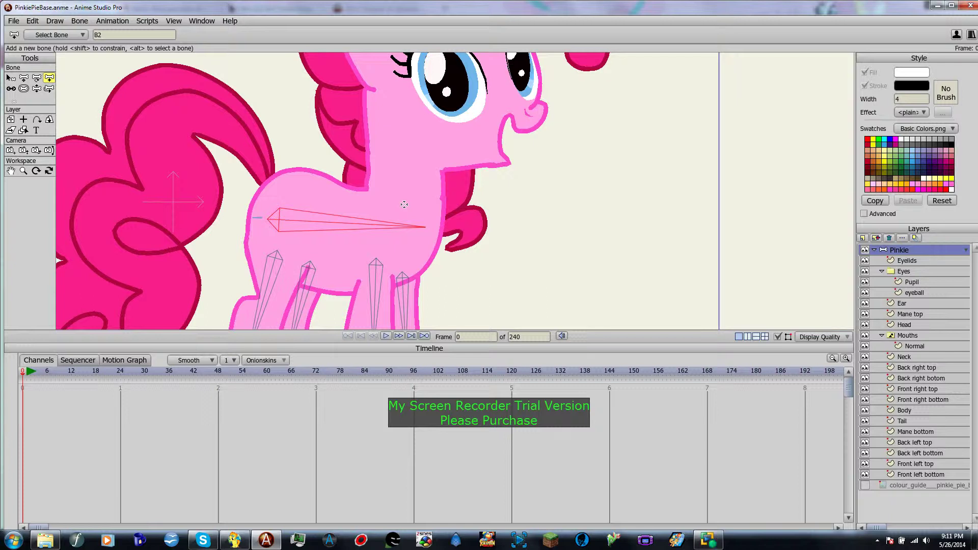
drag(404, 204, 397, 168)
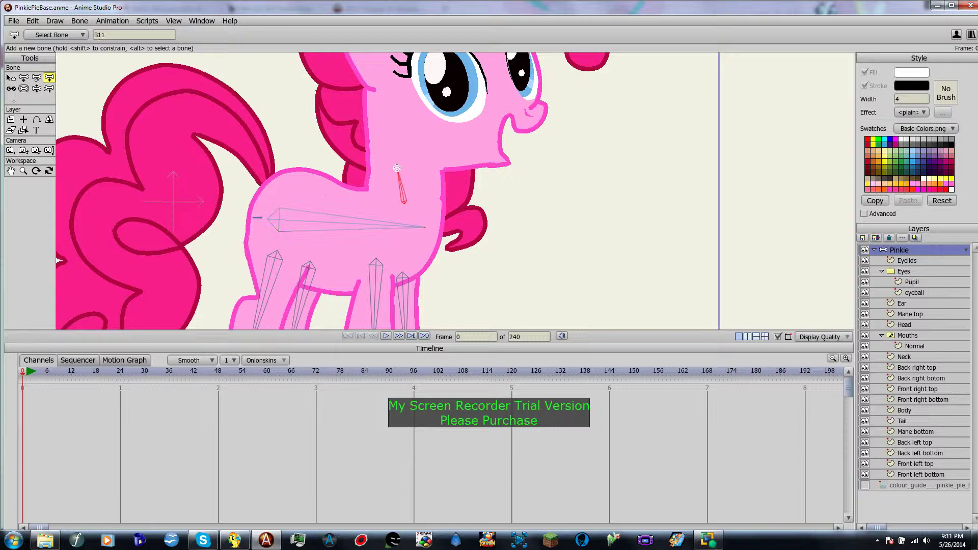
Add a head bone from the back of the jaw to the forehead, plus a short bone in the ear
drag(603, 194, 584, 262)
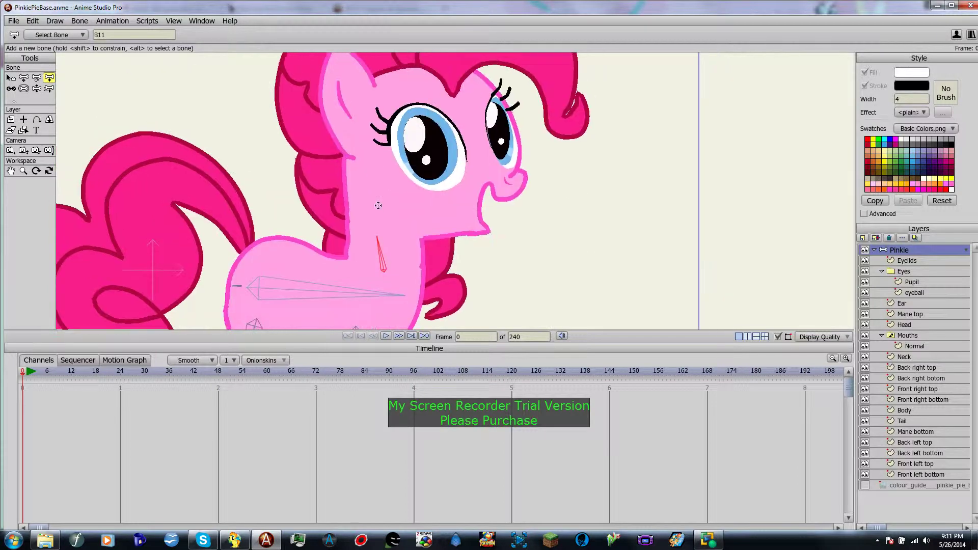
drag(379, 209, 450, 87)
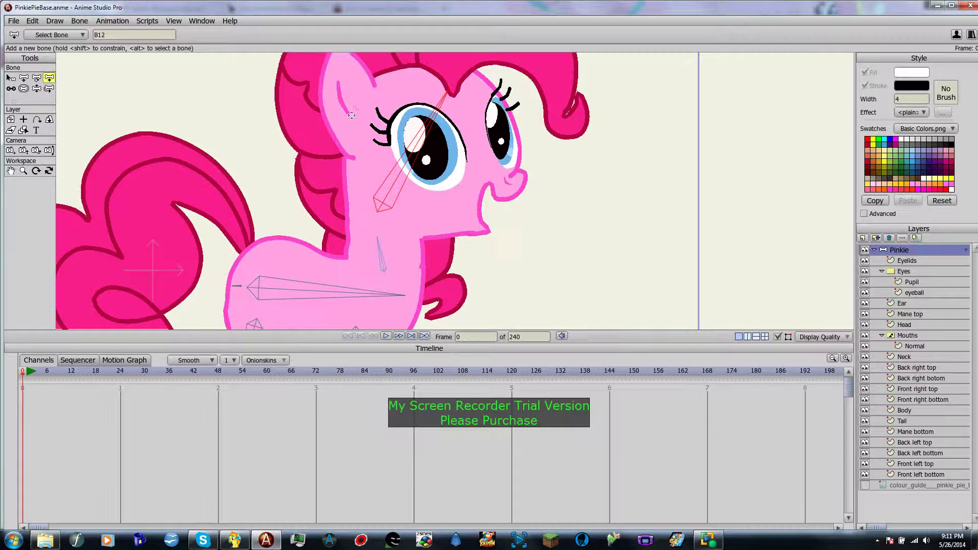
drag(351, 108, 340, 61)
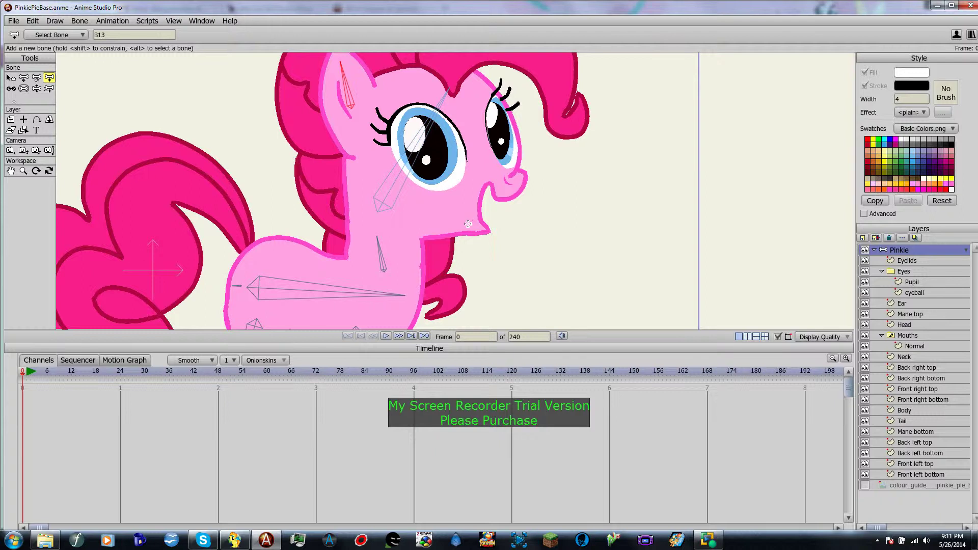
On the Pinkie bone layer, set the bone strength to 0 for the upper and lower bones of both hind legs
scroll(519, 183, down, 2)
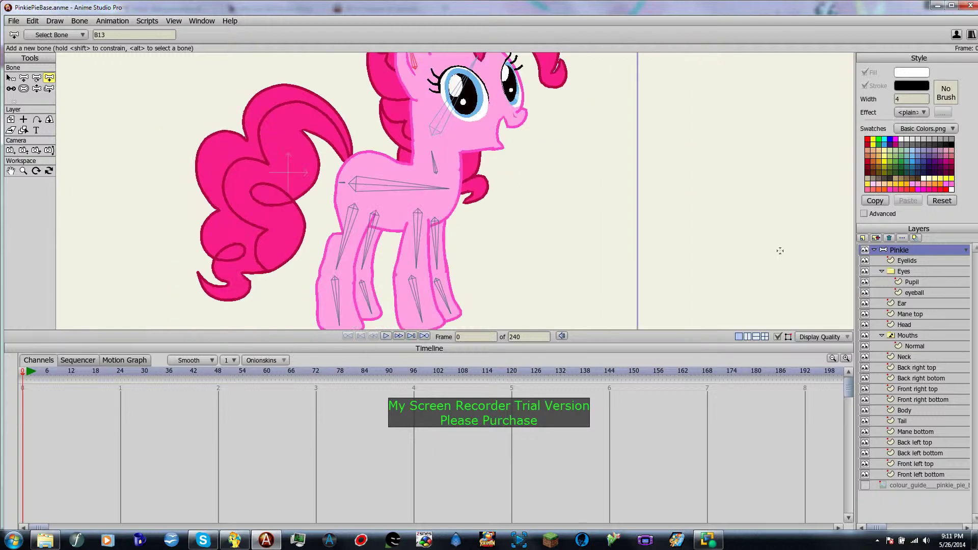
click(912, 261)
click(912, 251)
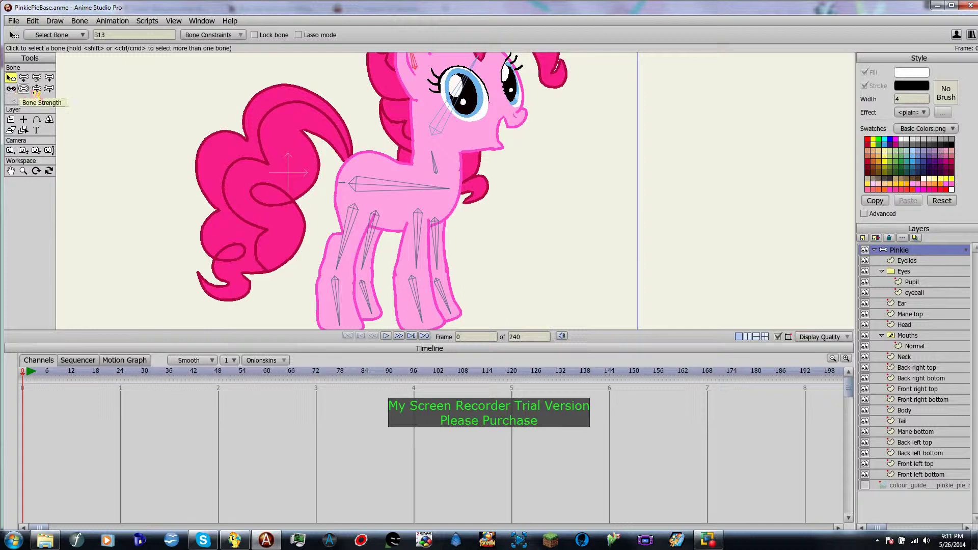
click(26, 91)
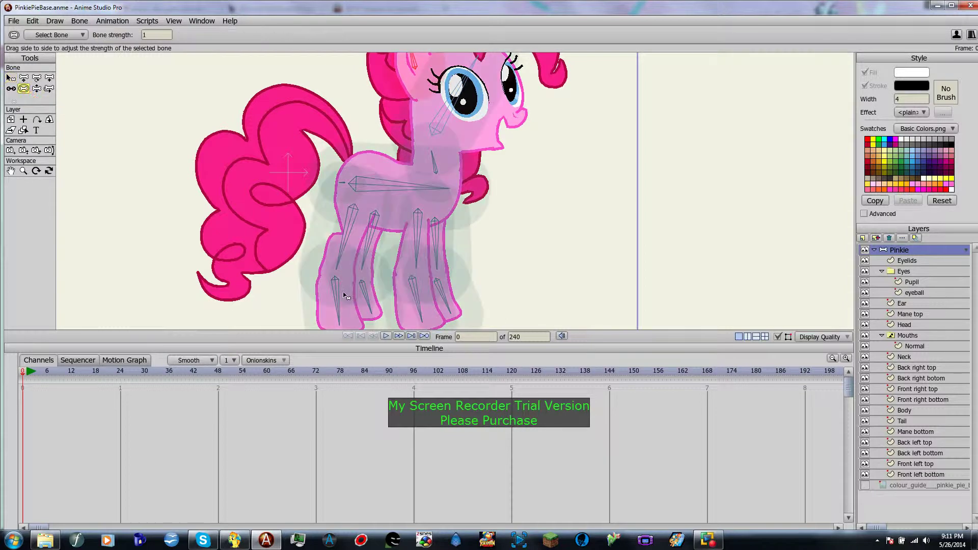
drag(351, 286, 234, 296)
drag(344, 239, 287, 240)
drag(369, 291, 263, 297)
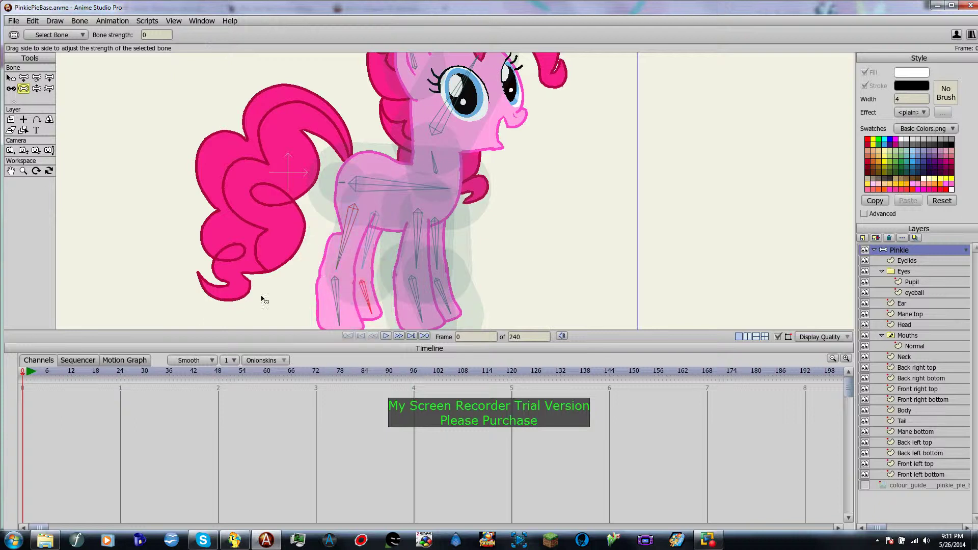
drag(371, 241, 204, 232)
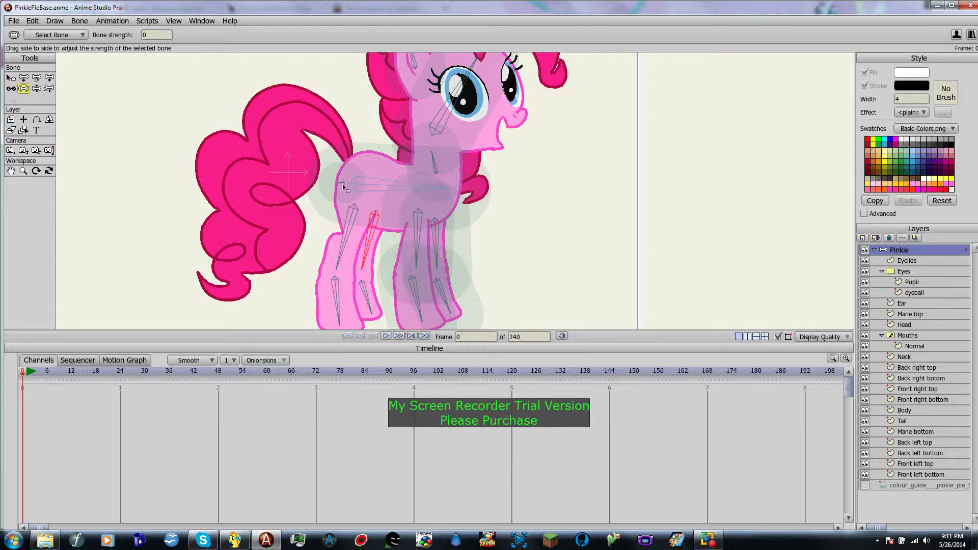
Set the bone strength to 0 for the root bone, the body bone and all four front leg bones
drag(343, 185, 245, 189)
drag(410, 192, 152, 194)
drag(418, 299, 284, 307)
drag(425, 235, 306, 243)
drag(458, 280, 326, 283)
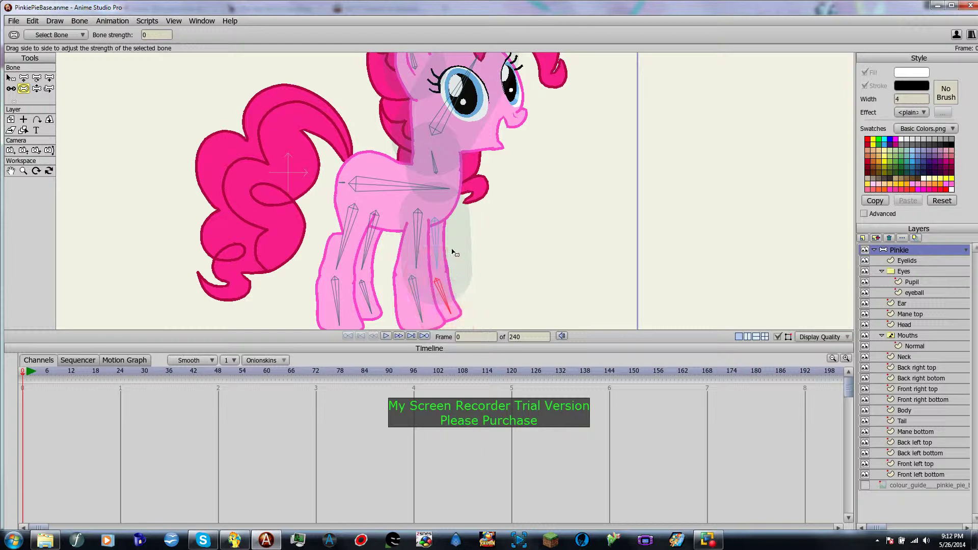
drag(452, 250, 315, 260)
Set the bone strength to 0 for the neck, head and ear bones
drag(444, 175, 241, 187)
drag(629, 165, 592, 245)
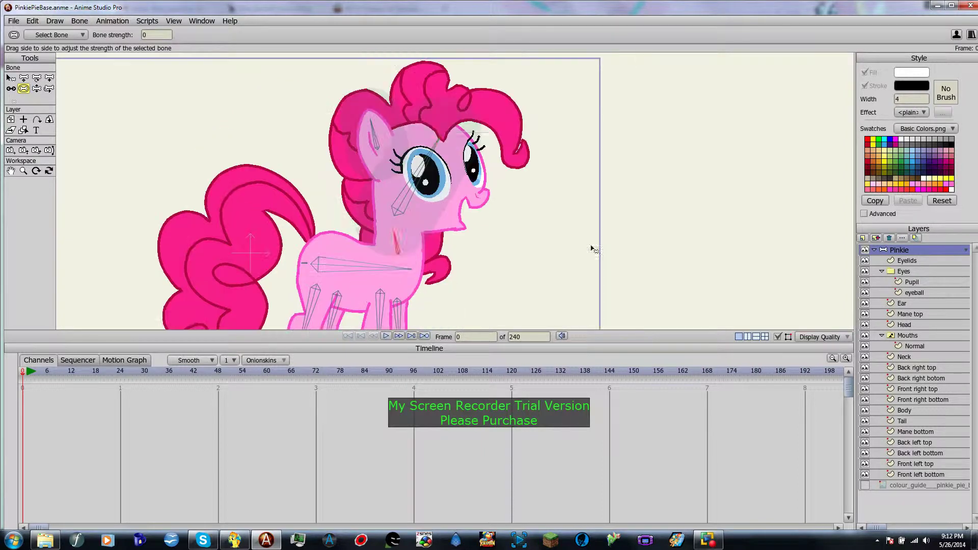
drag(408, 197, 305, 203)
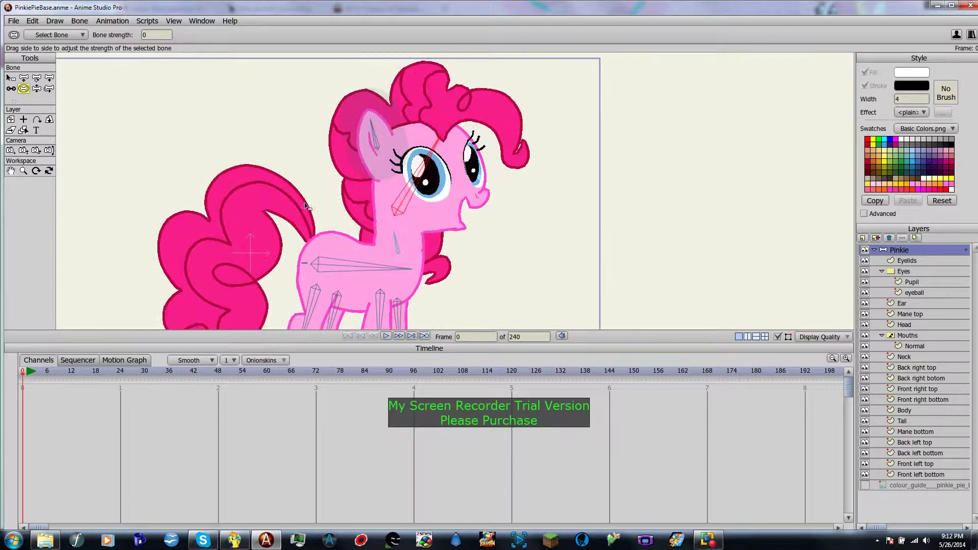
click(374, 142)
Test the rig with Manipulate Bones by moving the head bone, near front leg bones and near hind leg's upper bone
drag(441, 250, 473, 171)
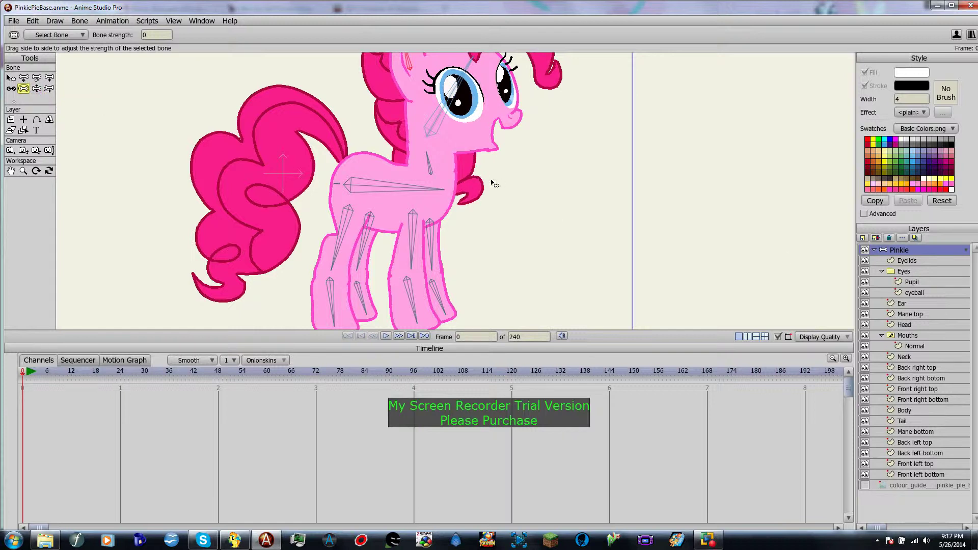
key(z)
drag(438, 116, 433, 92)
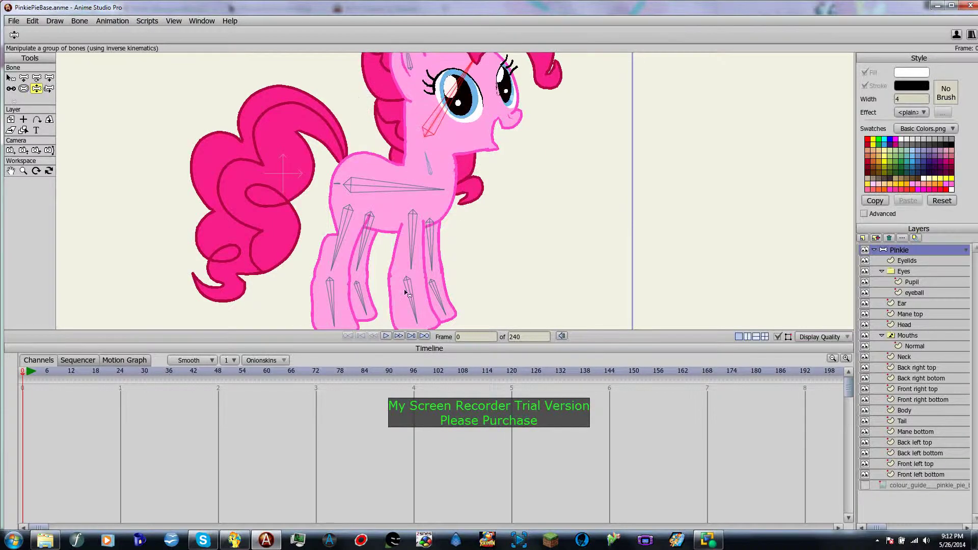
drag(409, 292, 426, 194)
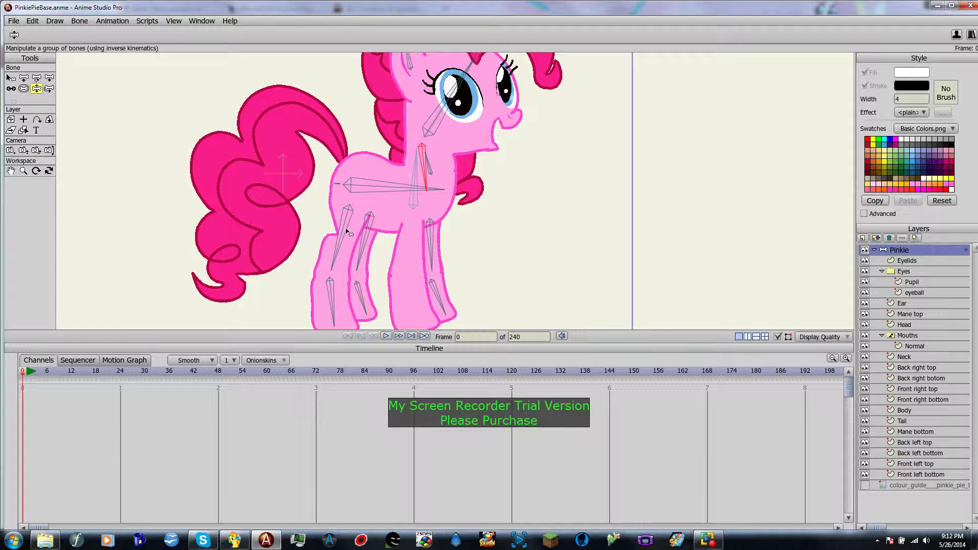
mouse_move(346, 229)
mouse_down()
mouse_move(367, 238)
mouse_move(342, 232)
mouse_up()
Swing the head bone forward with Manipulate Bones and examine closely how the face artwork deforms
drag(557, 176, 547, 230)
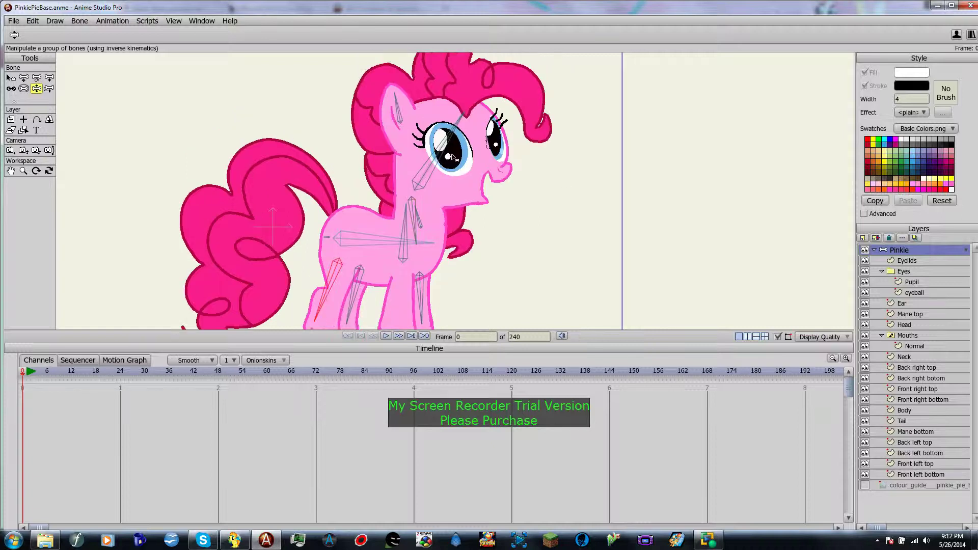
drag(451, 135, 584, 73)
scroll(356, 232, up, 5)
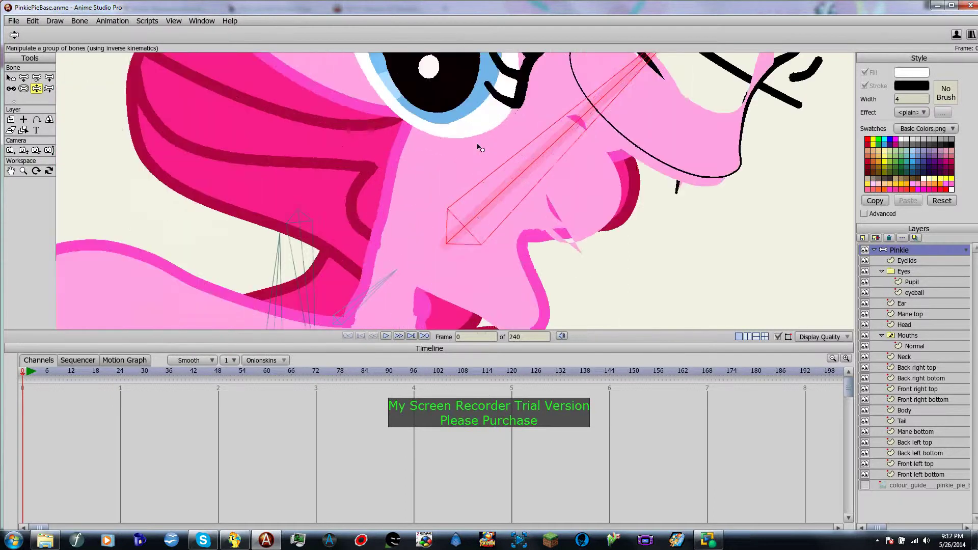
scroll(357, 232, up, 5)
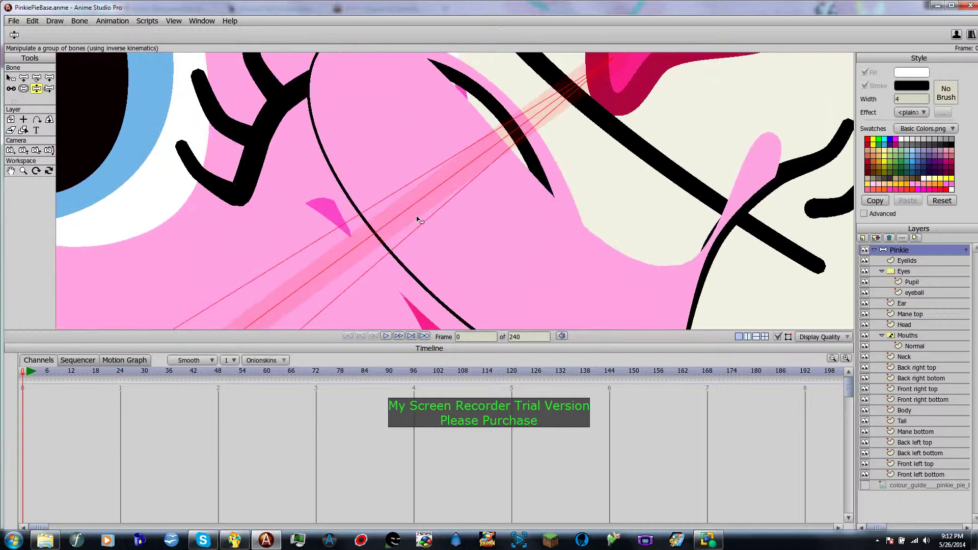
scroll(420, 175, down, 6)
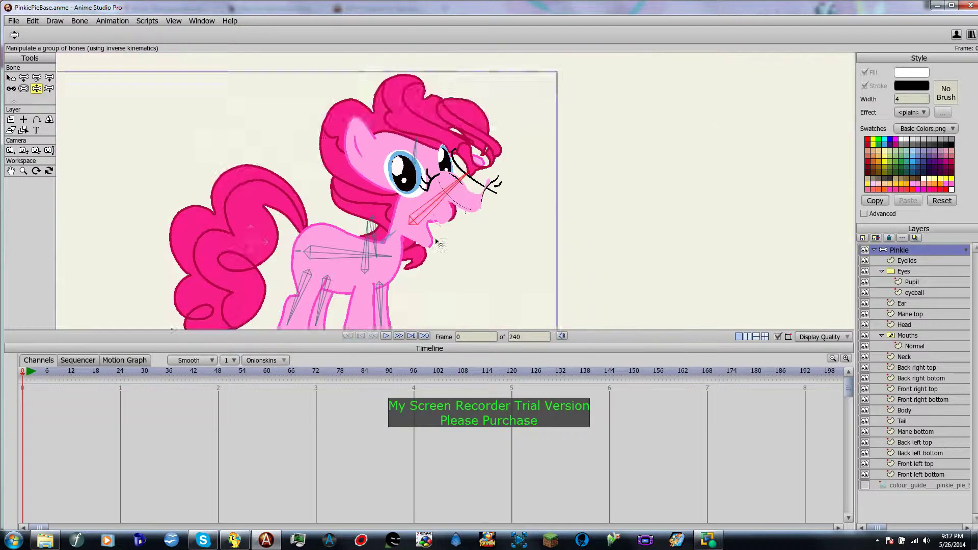
View the Pinkie layer's settings, close them unchanged, and end the bone test by returning to bone selection
double_click(906, 252)
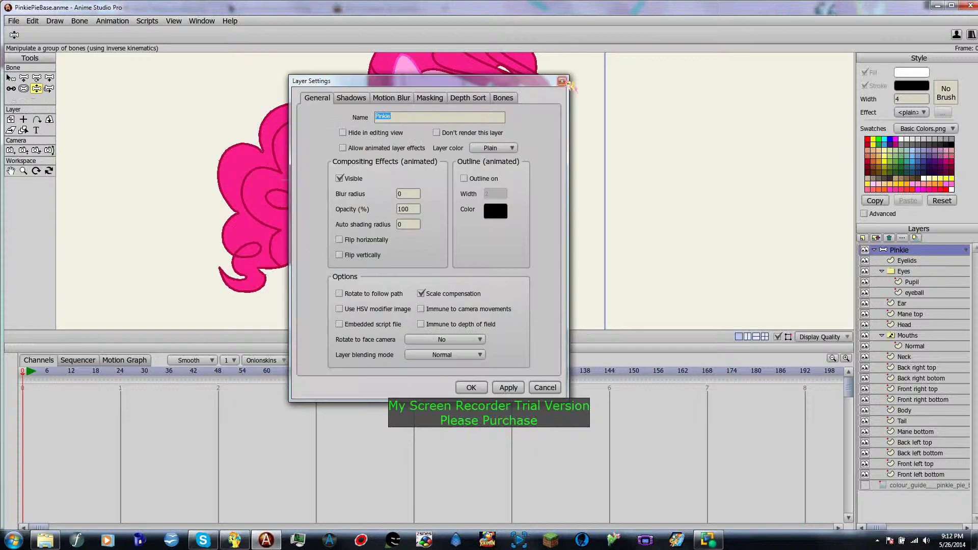
click(562, 81)
click(908, 314)
click(900, 253)
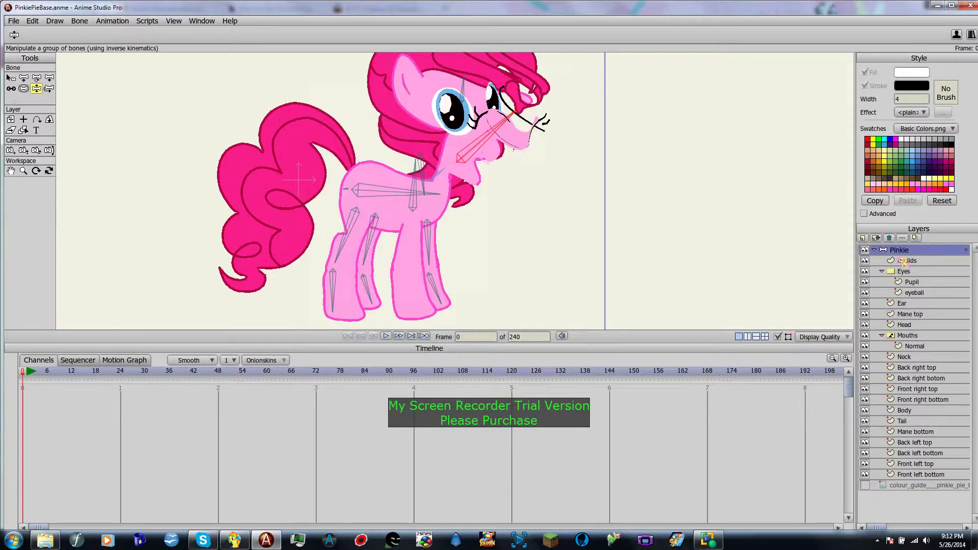
click(12, 81)
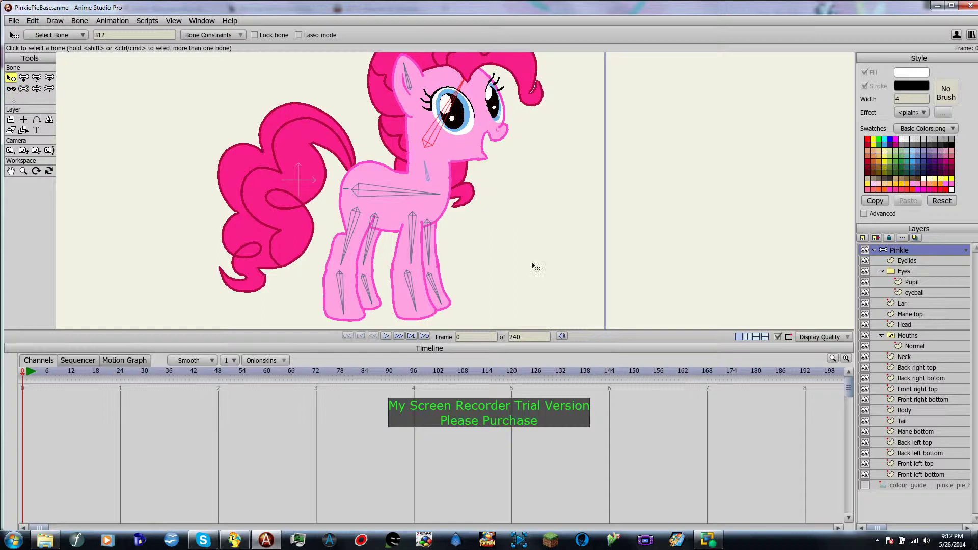
click(368, 194)
scroll(367, 194, up, 4)
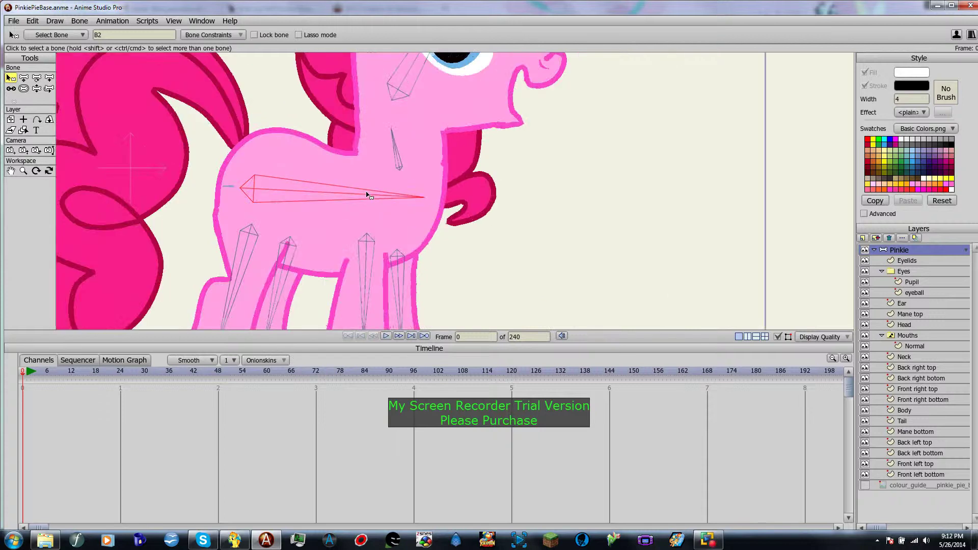
drag(377, 240, 488, 230)
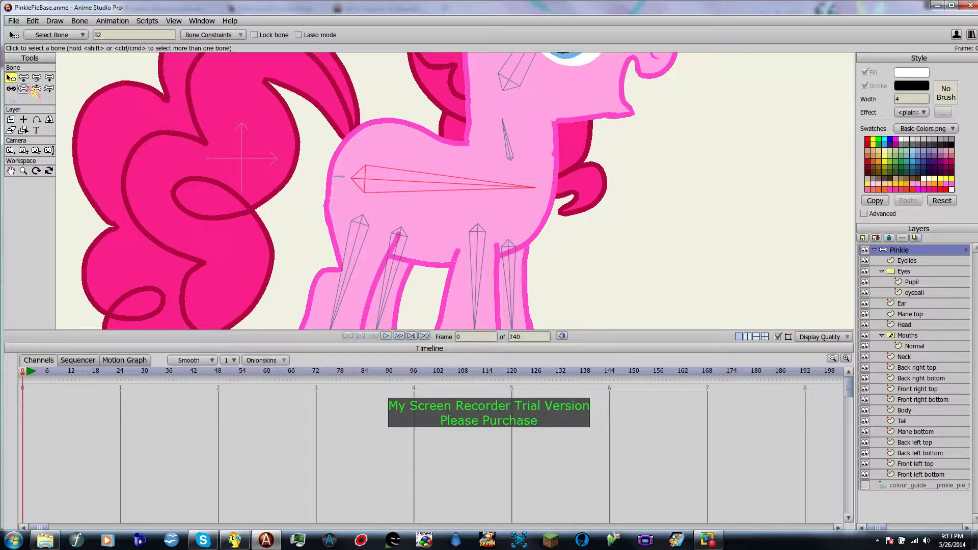
click(909, 261)
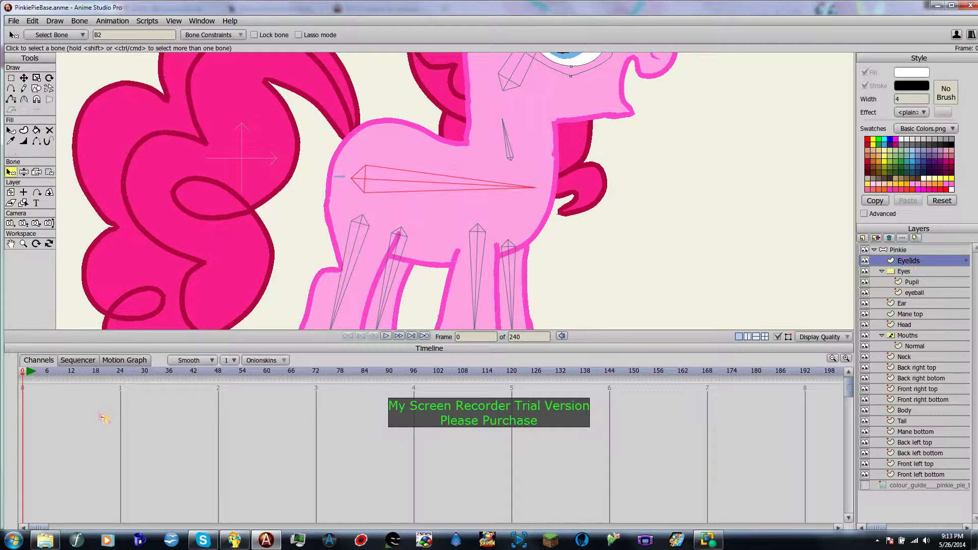
click(900, 251)
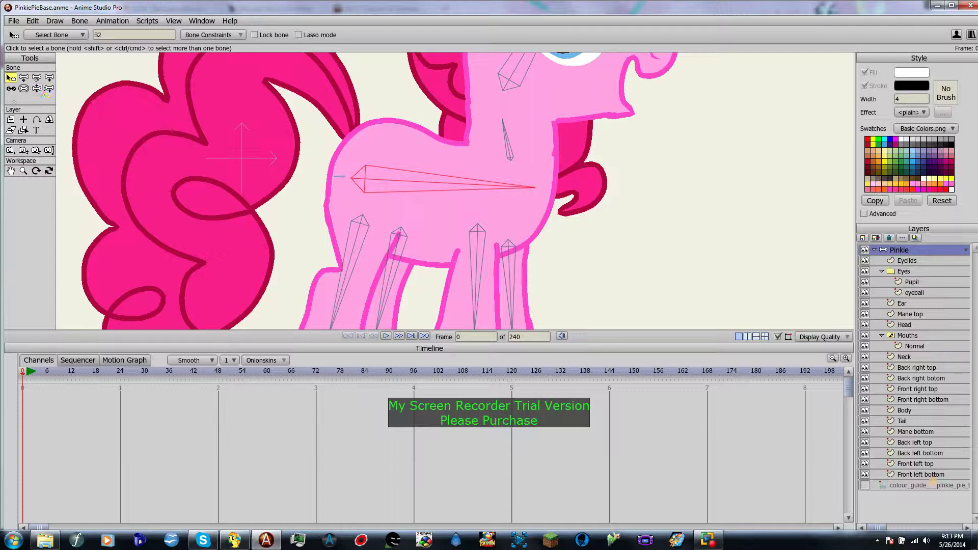
Bind the Front left and Back left leg layers, bottom and top, to their matching lower and upper leg bones with Bind Layer
click(917, 474)
drag(640, 273, 620, 120)
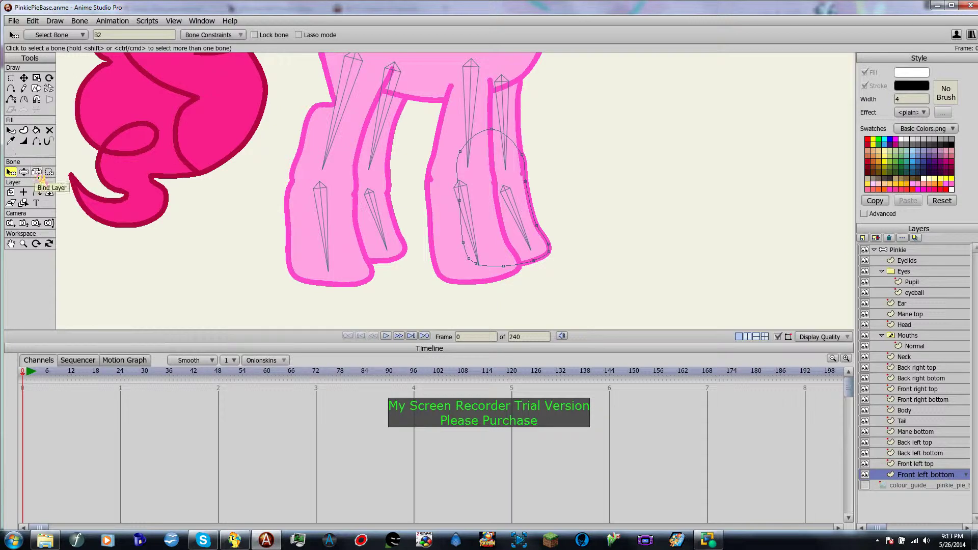
click(36, 173)
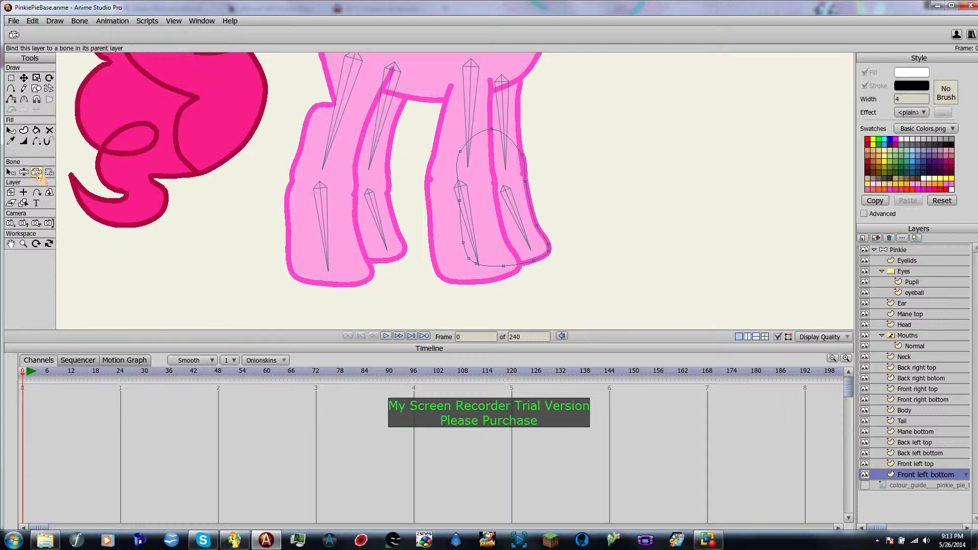
click(510, 200)
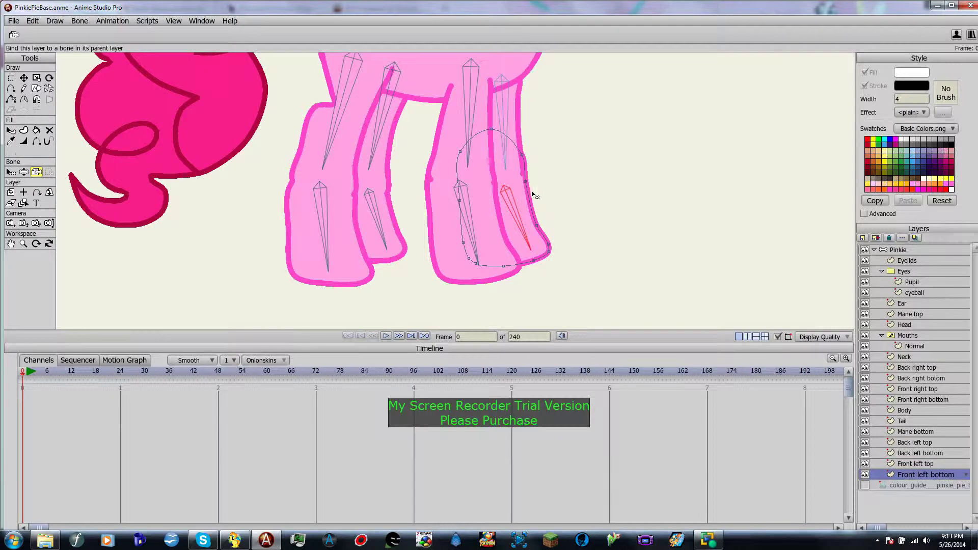
click(927, 465)
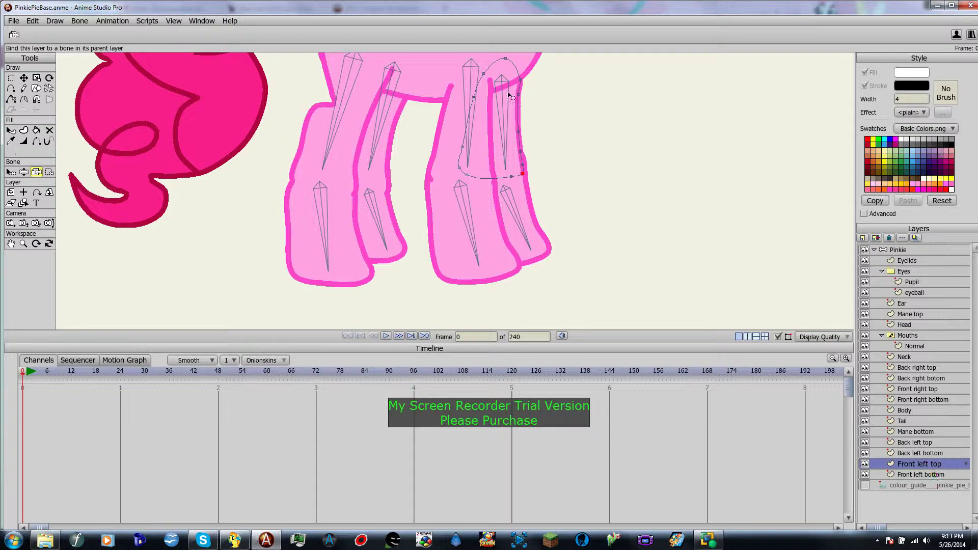
click(917, 453)
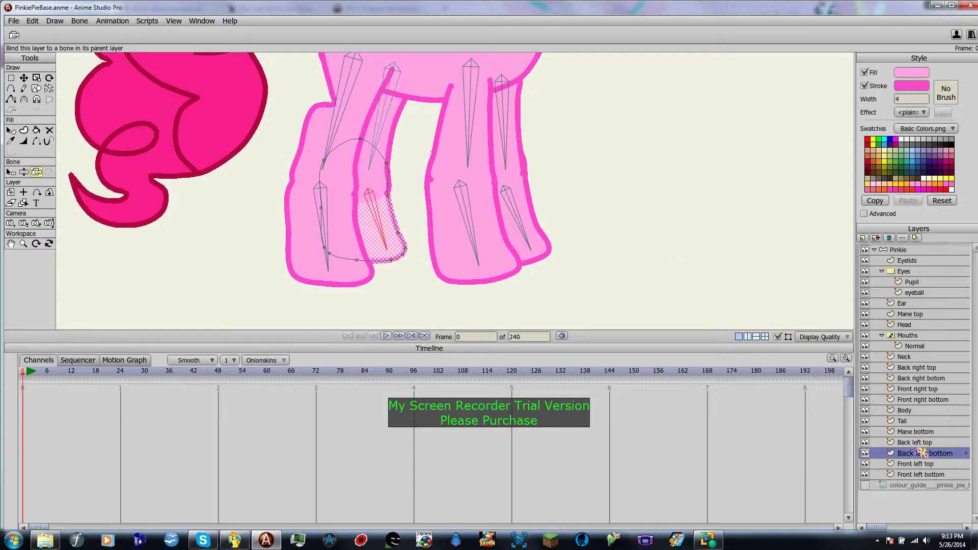
click(920, 443)
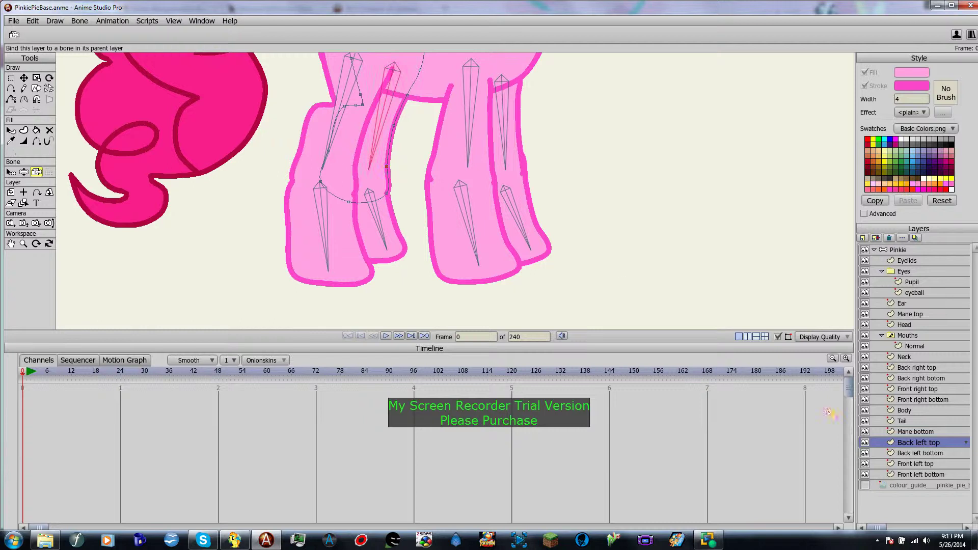
Bind the Mane bottom layer to the head bone
click(912, 433)
scroll(515, 209, up, 5)
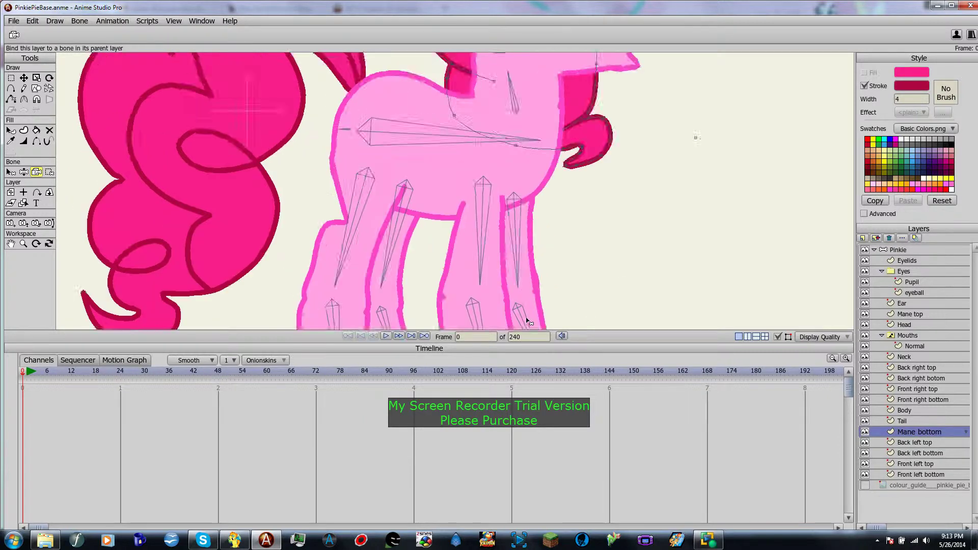
scroll(592, 255, down, 5)
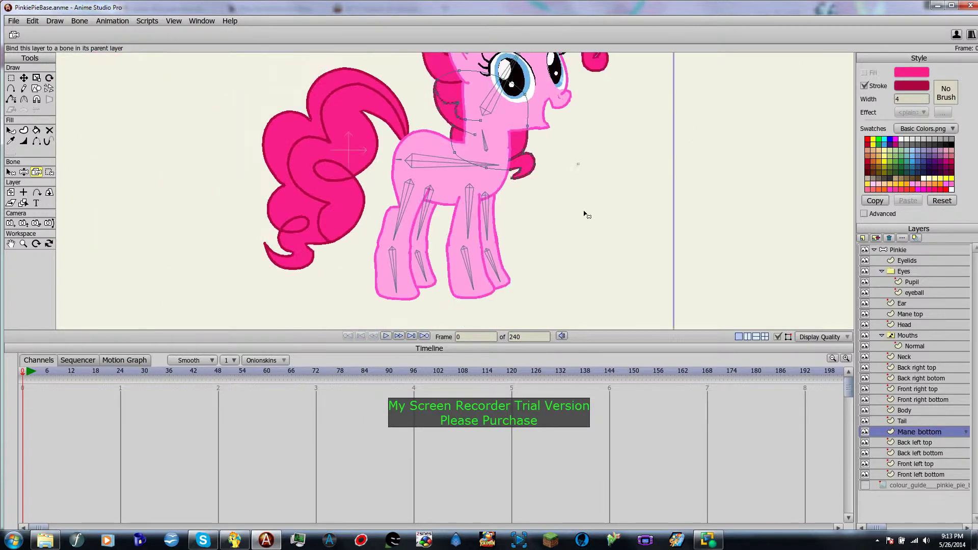
scroll(512, 210, up, 2)
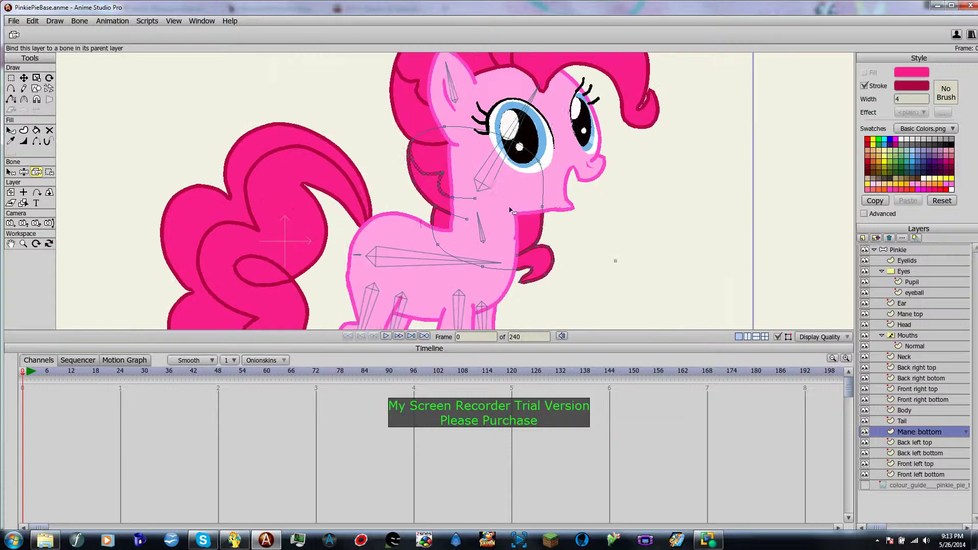
click(491, 185)
drag(663, 271, 636, 226)
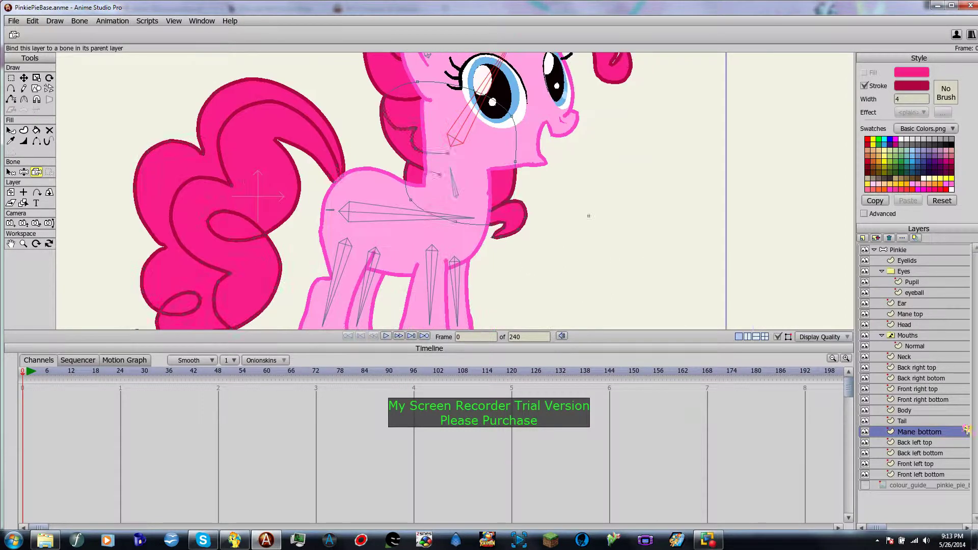
Bind the Tail and Body layers to the long horizontal body bone
click(903, 421)
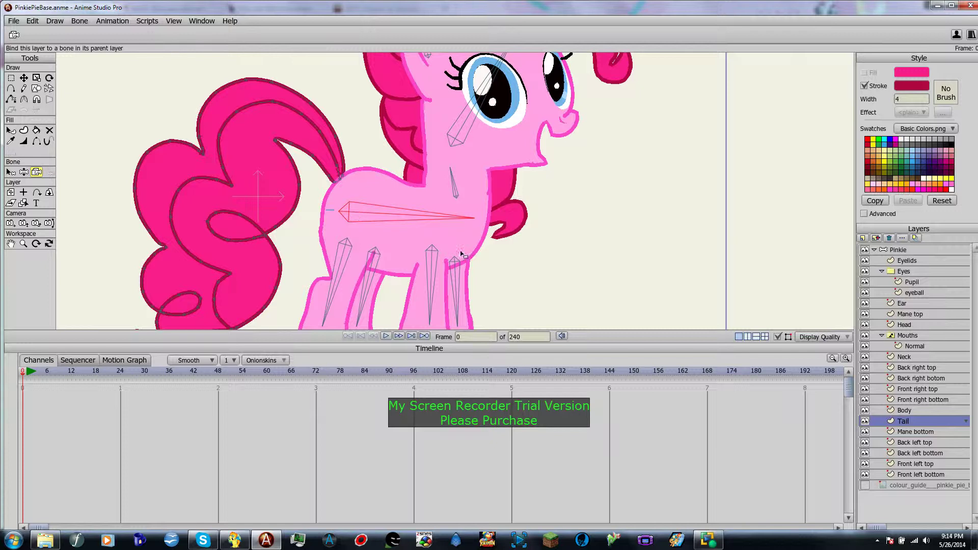
click(926, 410)
click(376, 218)
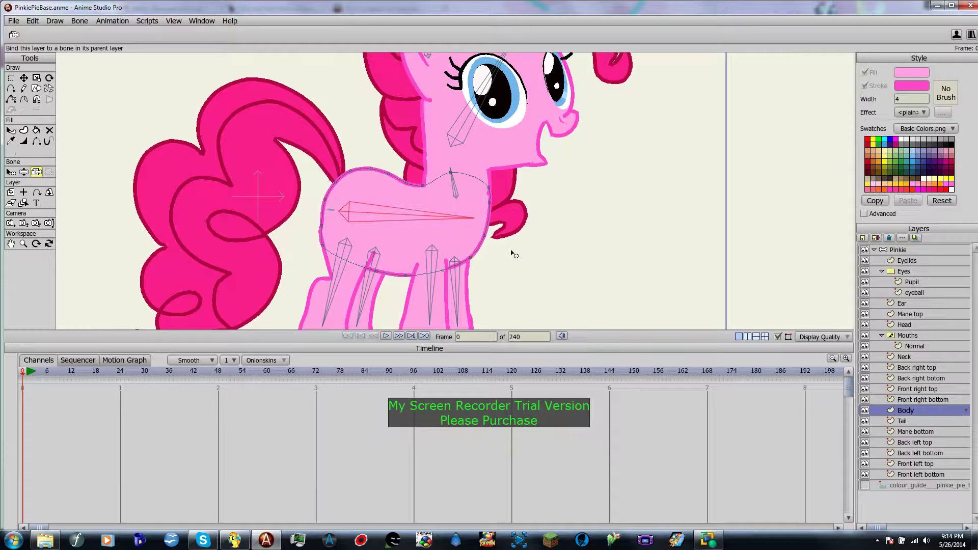
Bind the Front right and Back right leg layers, bottom and top, to the matching lower and upper bones of the near legs
click(920, 400)
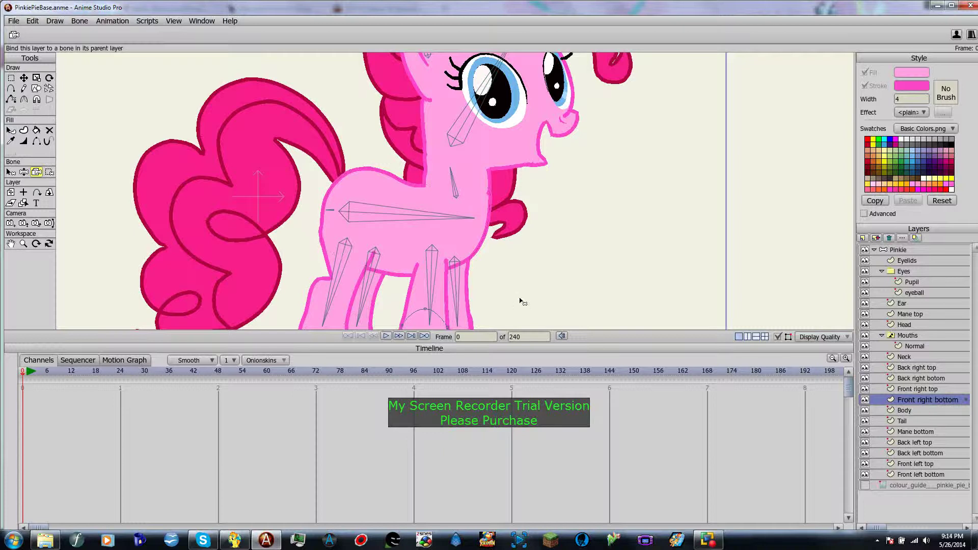
drag(520, 299, 508, 240)
click(417, 300)
key(Up)
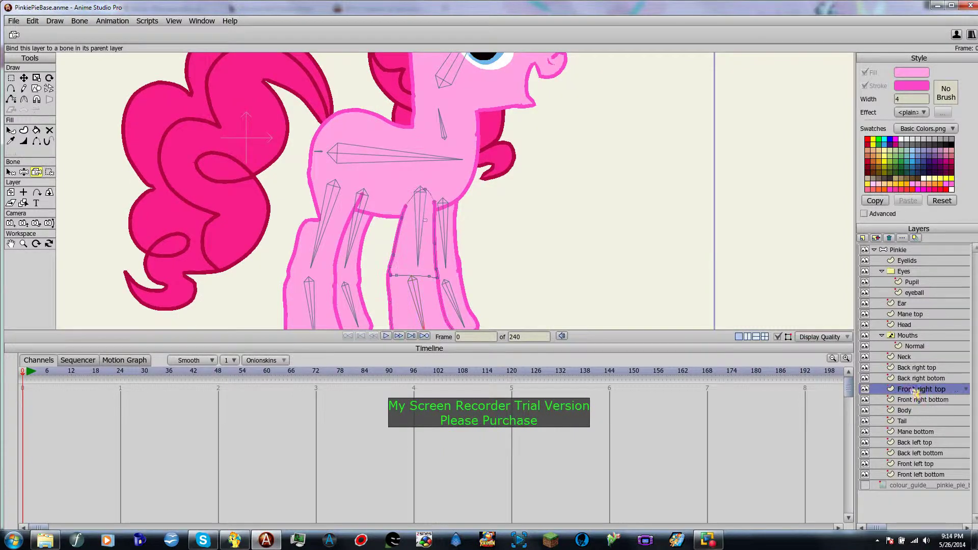
click(421, 217)
scroll(765, 270, down, 1)
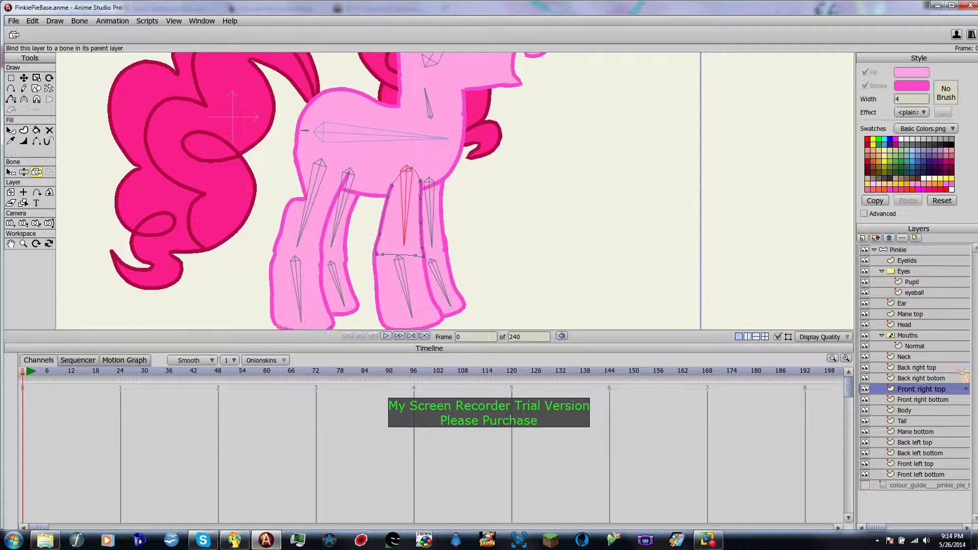
key(Up)
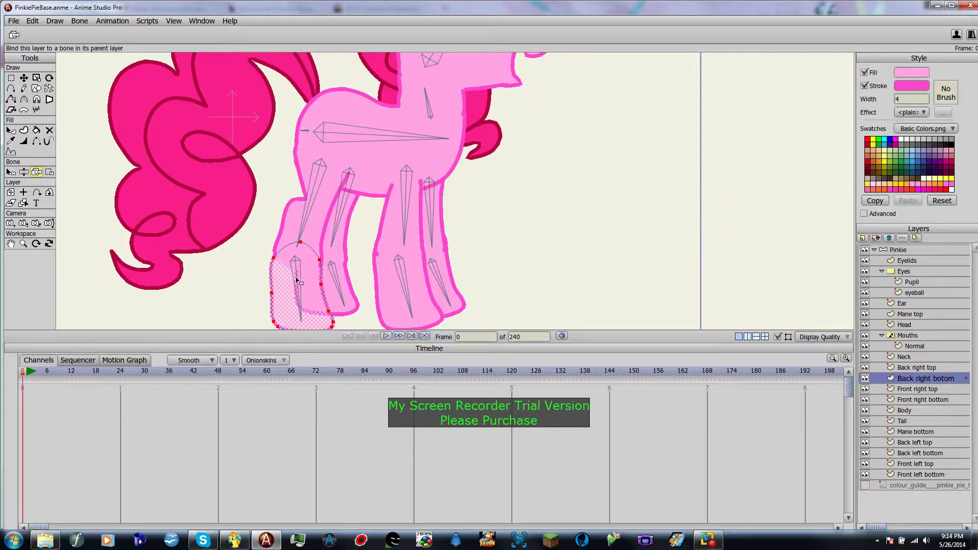
click(911, 369)
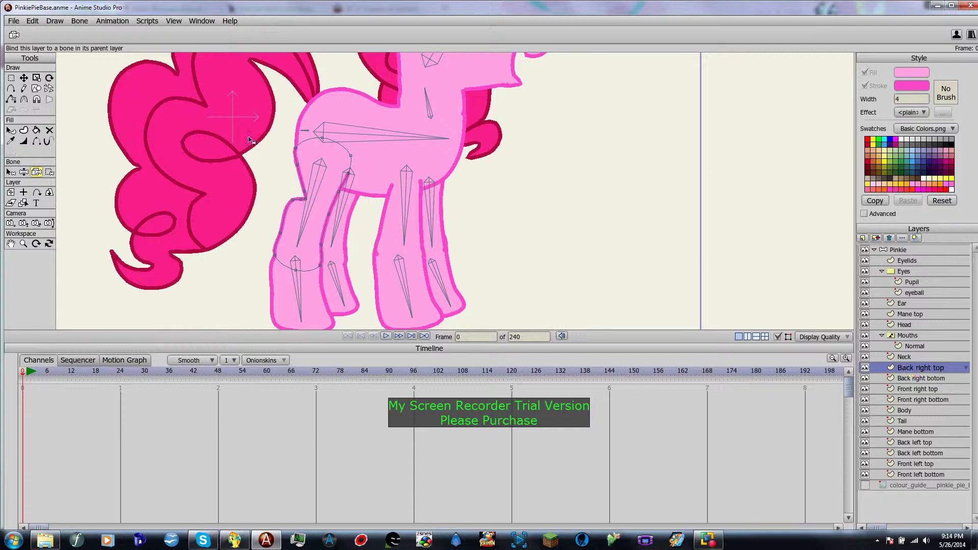
Bind the Neck layer to the small neck bone between the body and head bones
click(913, 357)
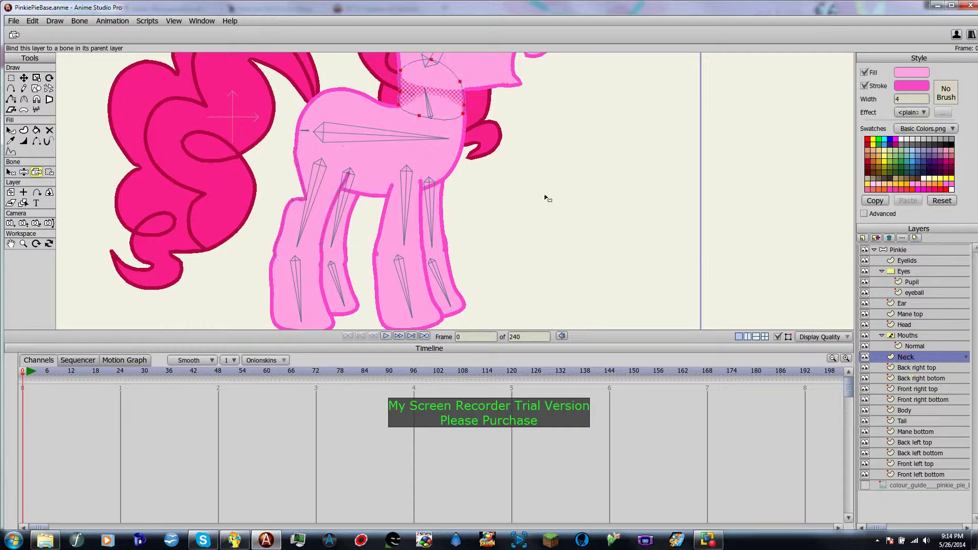
scroll(544, 243, up, 3)
click(431, 158)
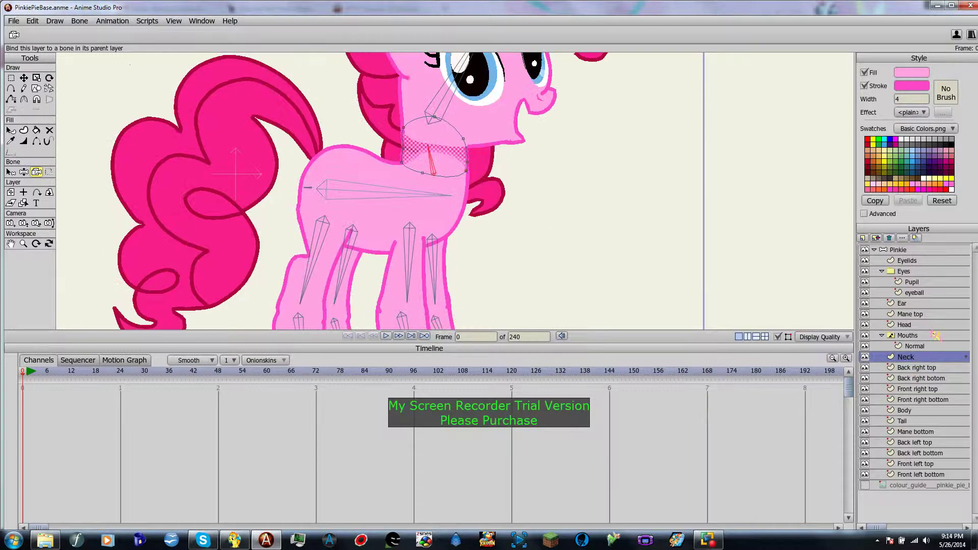
Bind the Mouths group, Head layer and Mane top layer to the head bone, and the Ear layer to the ear bone
click(937, 346)
scroll(588, 272, up, 3)
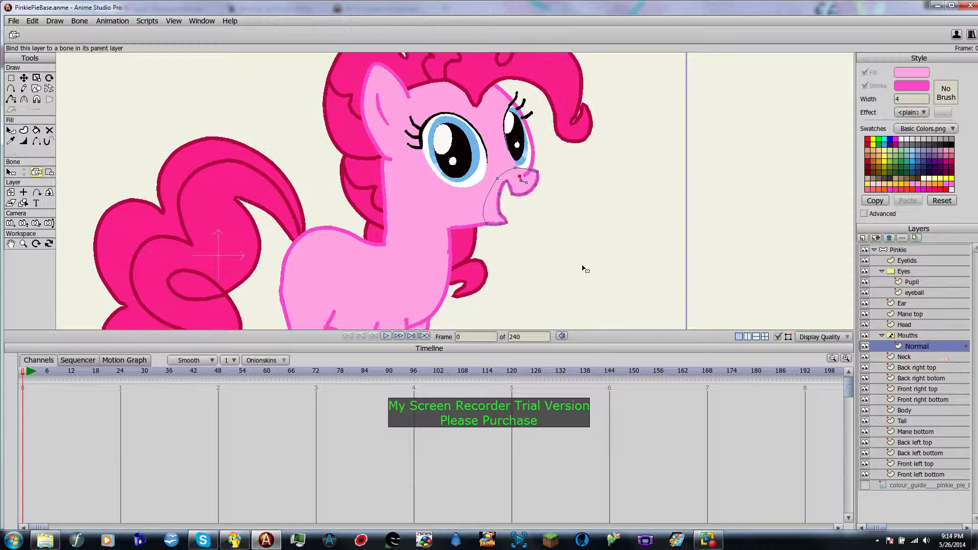
drag(578, 264, 573, 255)
click(923, 336)
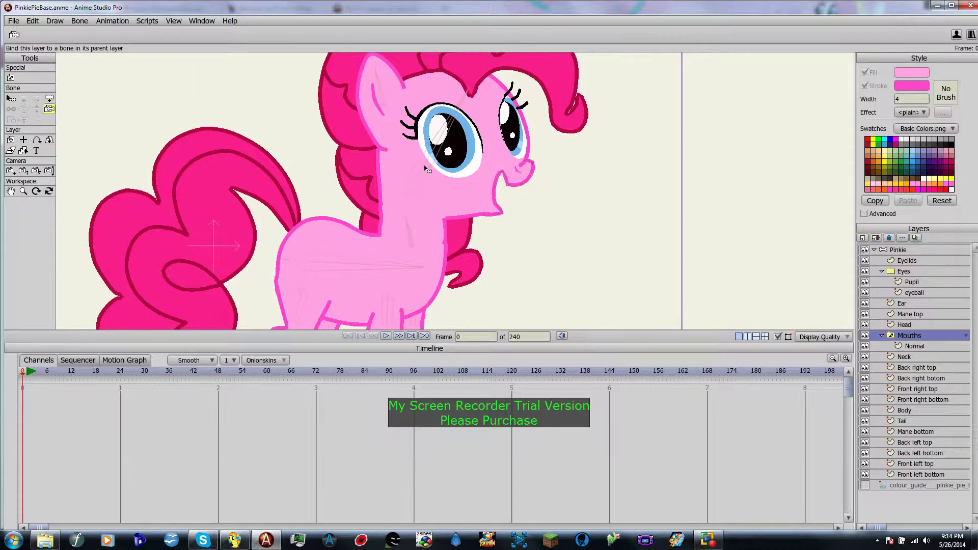
click(907, 324)
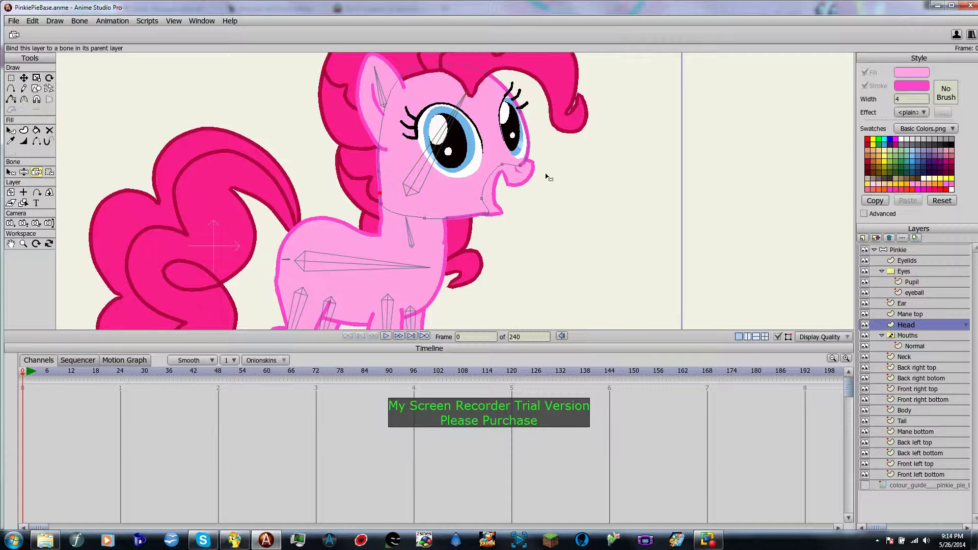
click(911, 314)
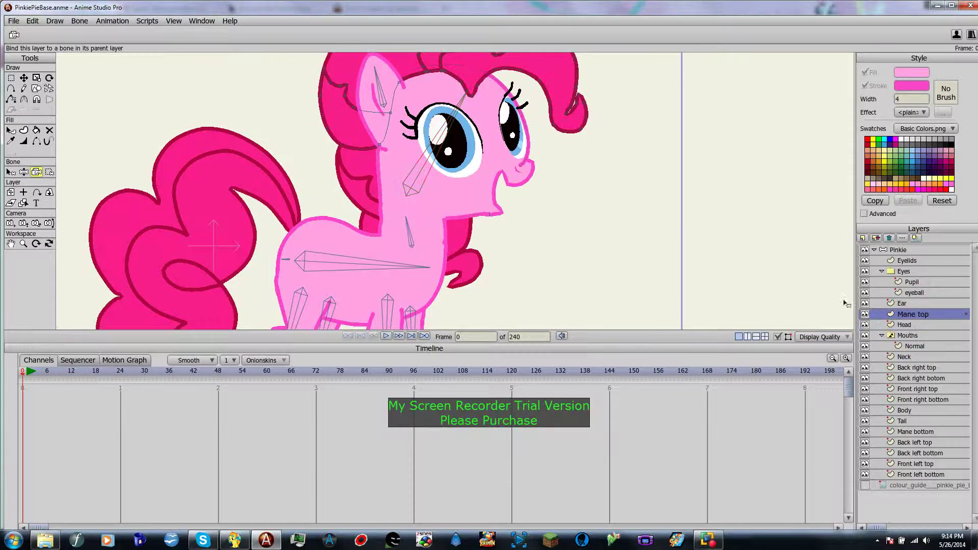
click(904, 304)
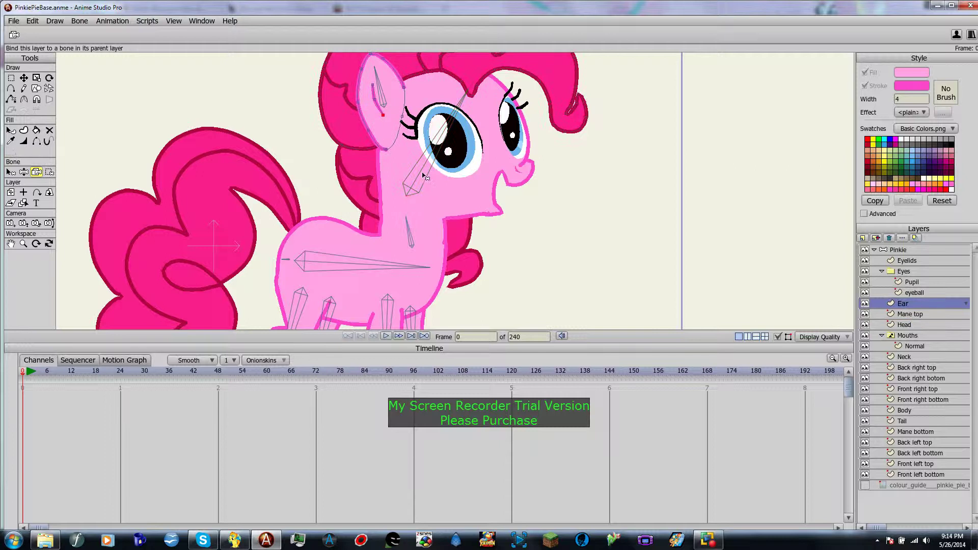
click(386, 105)
Try to bind the Eyes group and the Eyelids layer to the head bone
click(915, 294)
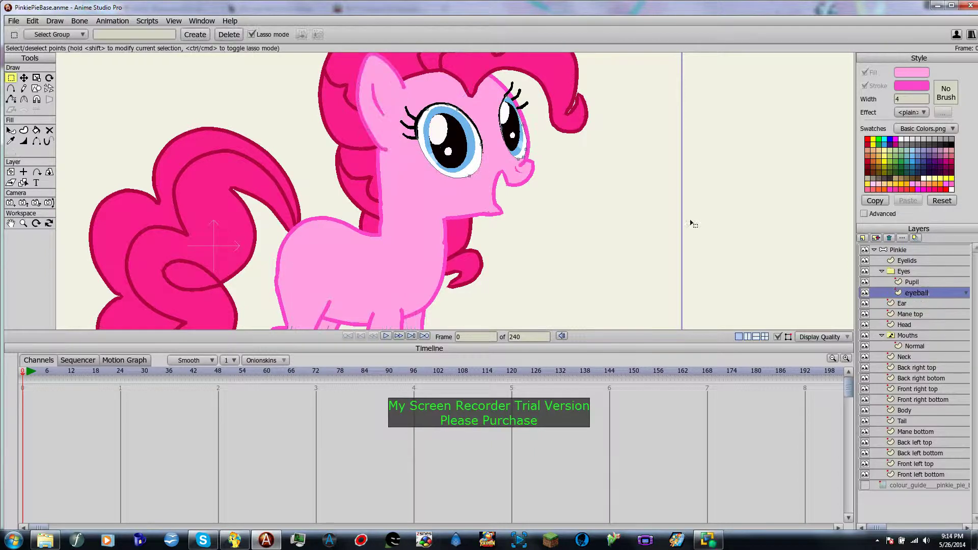
click(920, 273)
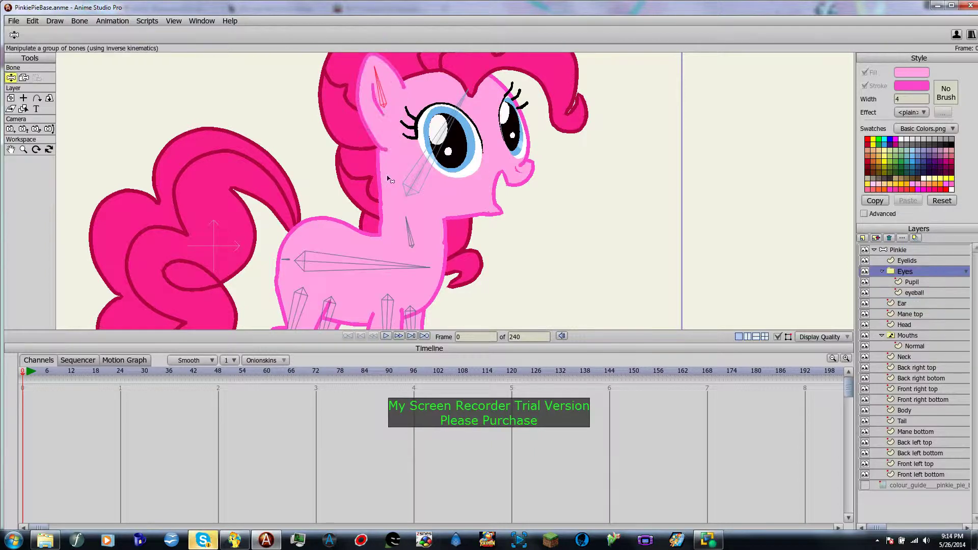
click(421, 184)
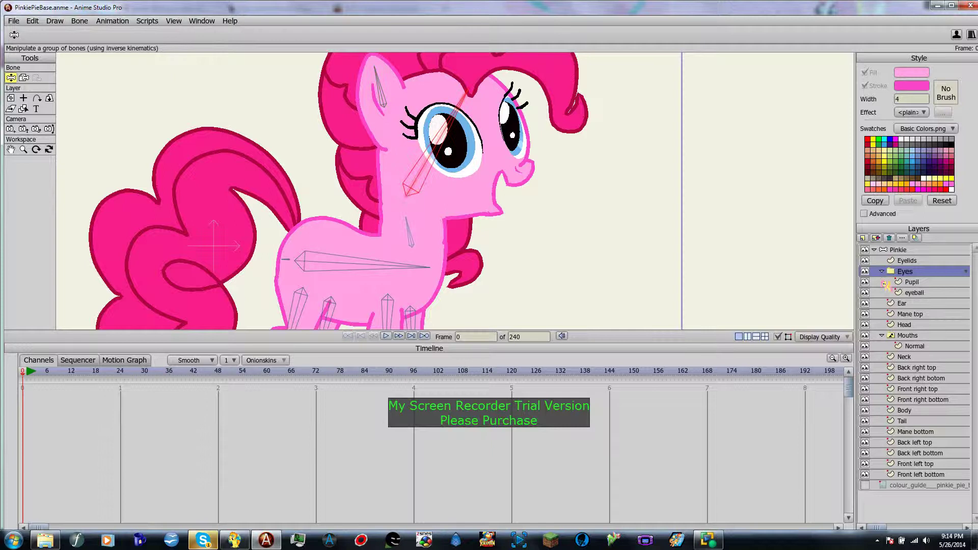
click(909, 260)
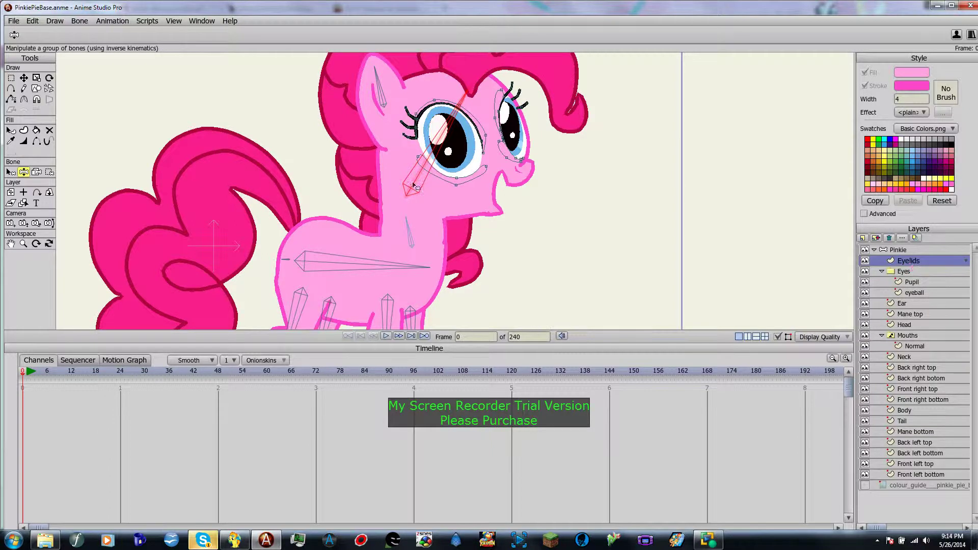
Test the layer bindings on the Pinkie bone layer by moving the head bone forward with Manipulate Bones
click(902, 250)
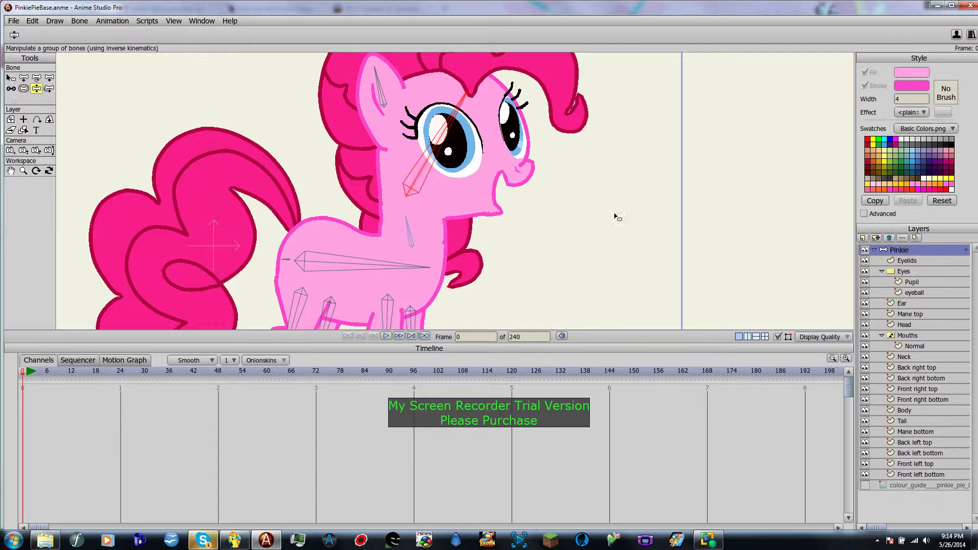
scroll(612, 218, down, 2)
scroll(612, 218, up, 2)
drag(516, 254, 542, 187)
scroll(541, 188, down, 2)
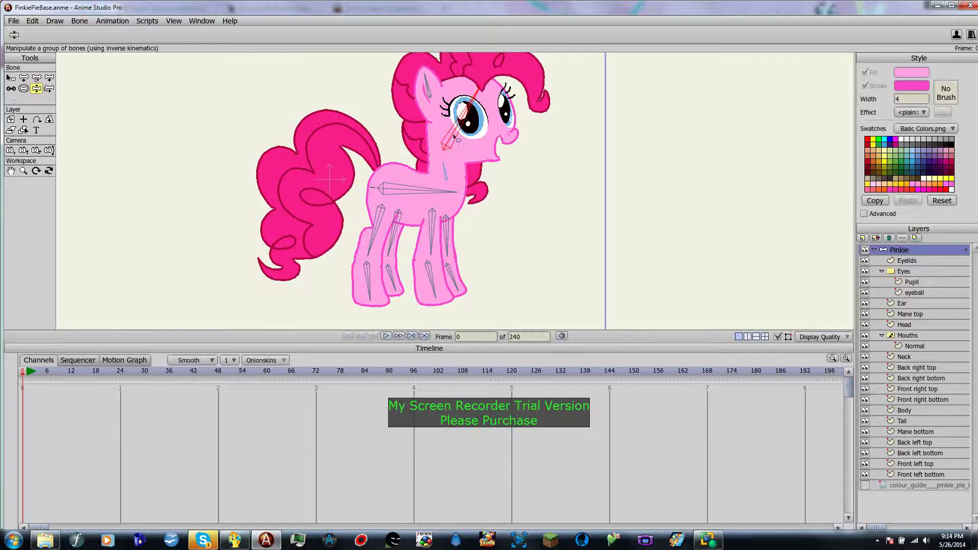
drag(449, 159, 479, 137)
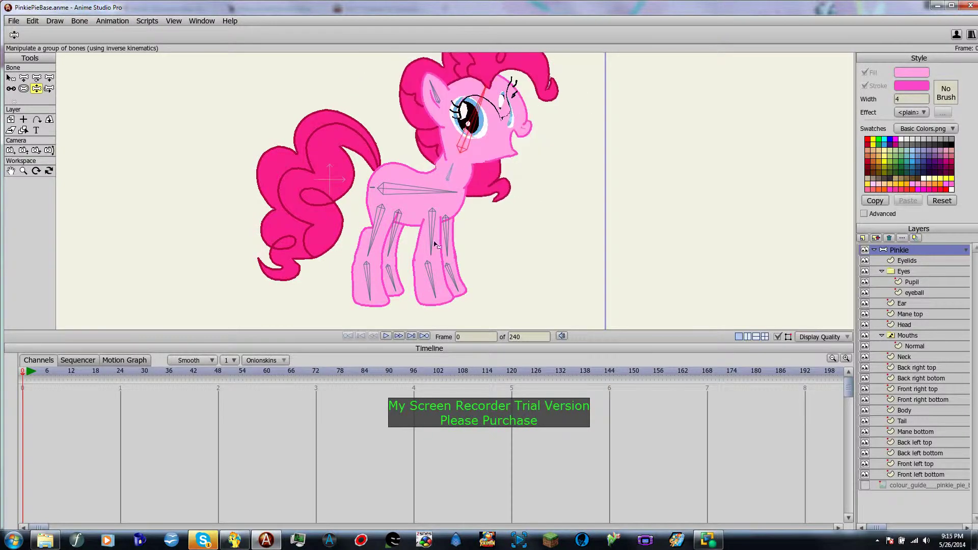
Test the leg and ear bindings by swinging the front right and back right leg bones and moving the ear bone
drag(434, 229, 456, 290)
drag(378, 217, 426, 65)
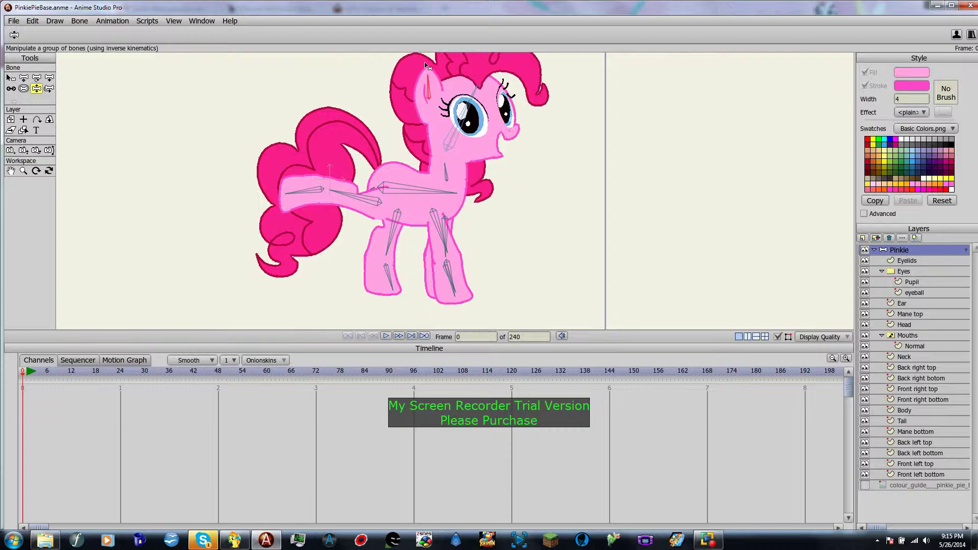
Bind the Eyes group and the Eyelids layer to the head bone
click(906, 272)
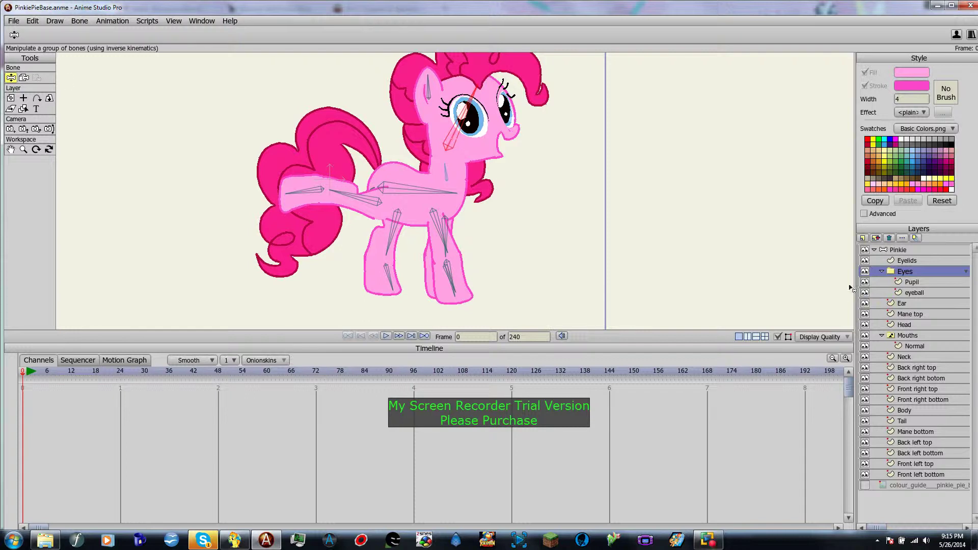
click(24, 77)
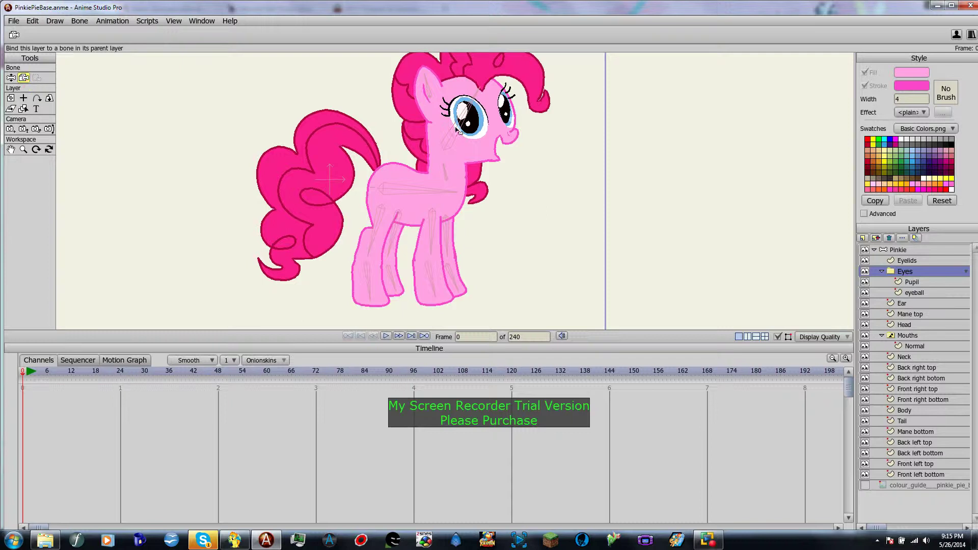
scroll(708, 245, up, 3)
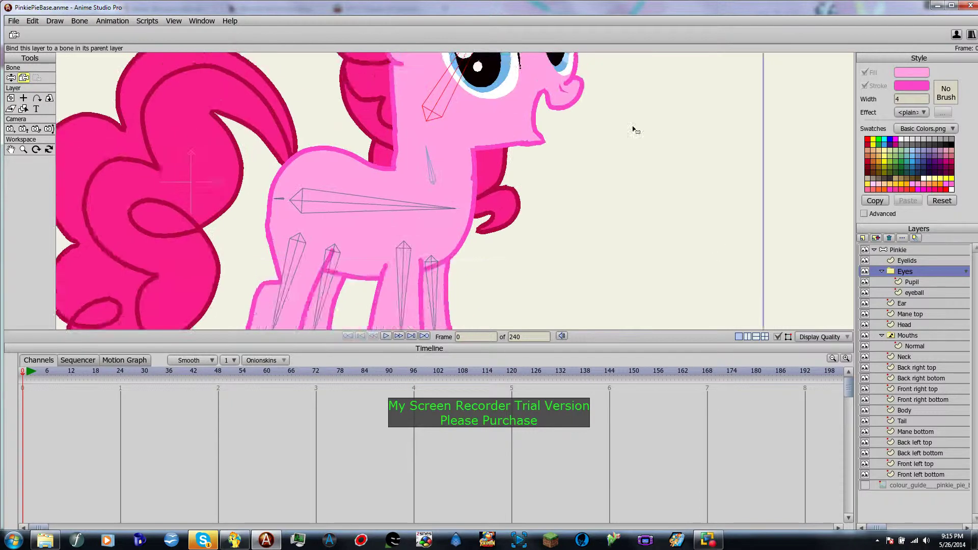
click(909, 261)
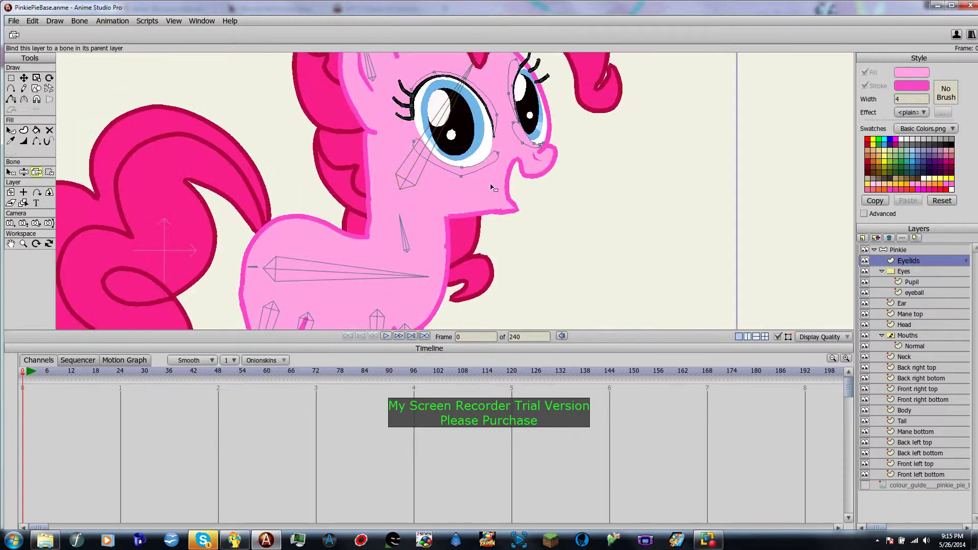
click(412, 174)
Test the eye and eyelid bindings on the Pinkie bone layer by swinging the head bone with Manipulate Bones
click(909, 250)
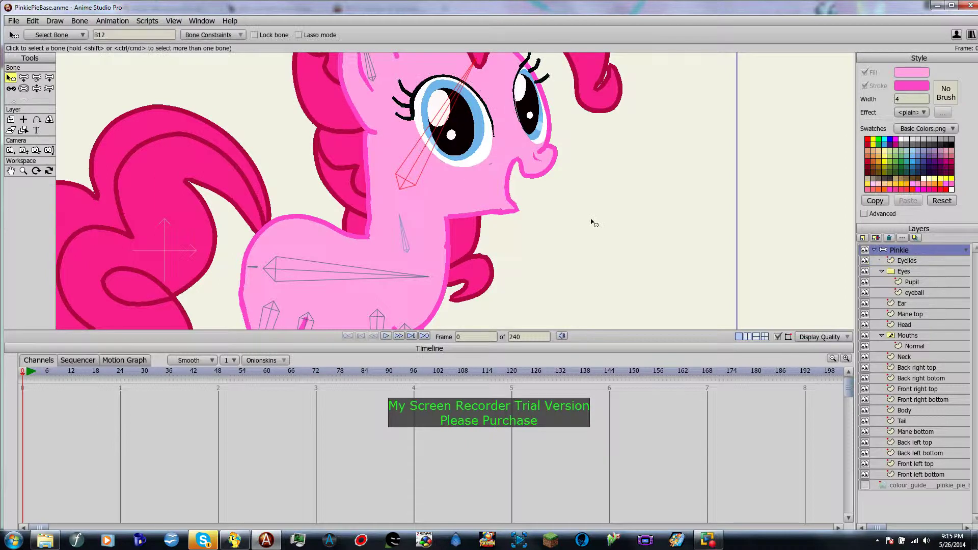
drag(444, 129, 325, 117)
scroll(546, 207, down, 3)
mouse_move(406, 167)
mouse_down()
mouse_move(484, 127)
mouse_move(572, 207)
mouse_move(536, 284)
mouse_move(412, 106)
mouse_move(492, 124)
mouse_move(403, 128)
mouse_move(360, 140)
mouse_move(357, 92)
mouse_move(331, 240)
mouse_move(418, 239)
mouse_move(490, 270)
mouse_move(504, 214)
mouse_move(351, 214)
mouse_move(642, 212)
mouse_move(296, 173)
mouse_move(402, 168)
mouse_move(451, 188)
mouse_move(398, 179)
mouse_up()
scroll(459, 189, up, 5)
scroll(398, 178, down, 6)
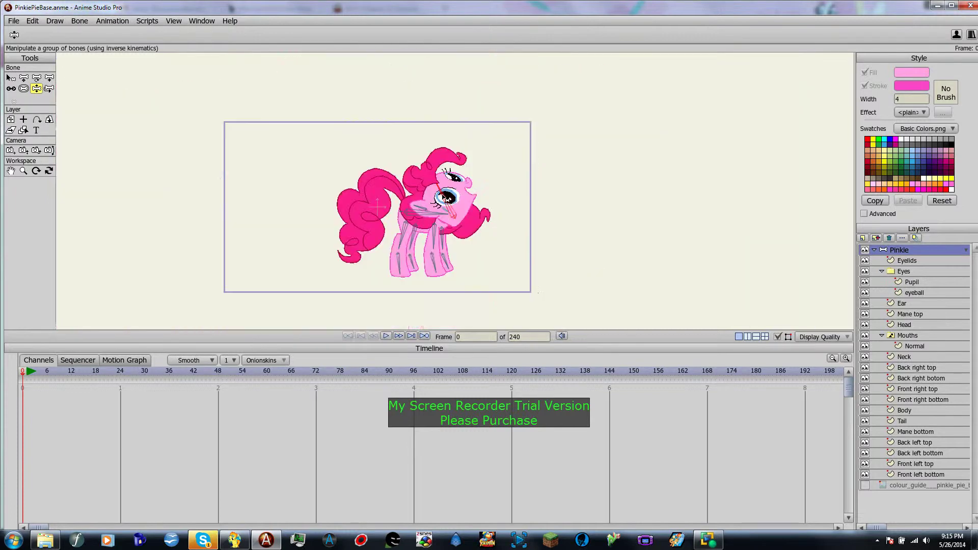
click(921, 261)
click(911, 254)
click(11, 77)
Test the limb bindings by folding all four leg bones up over the body and rotating the head down with Manipulate Bones
scroll(301, 196, up, 5)
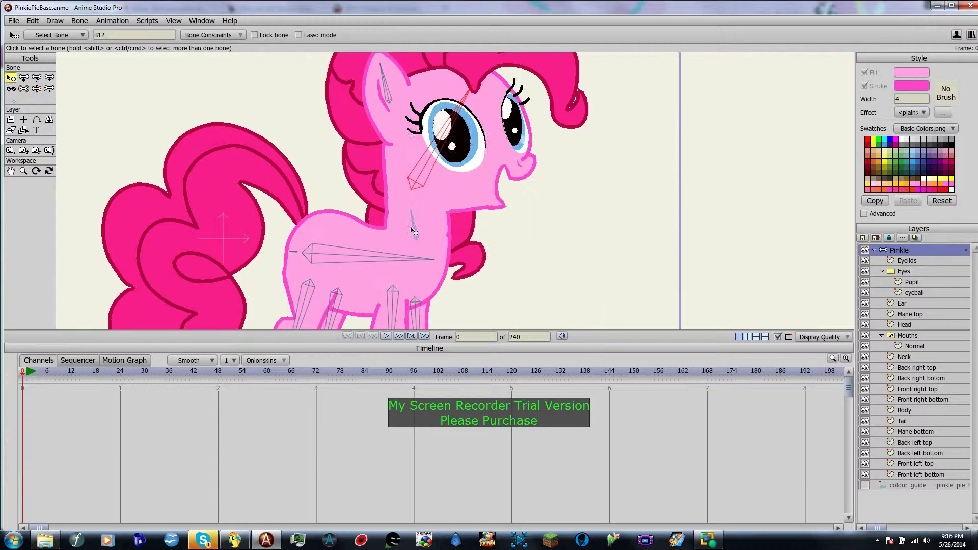
scroll(495, 270, down, 3)
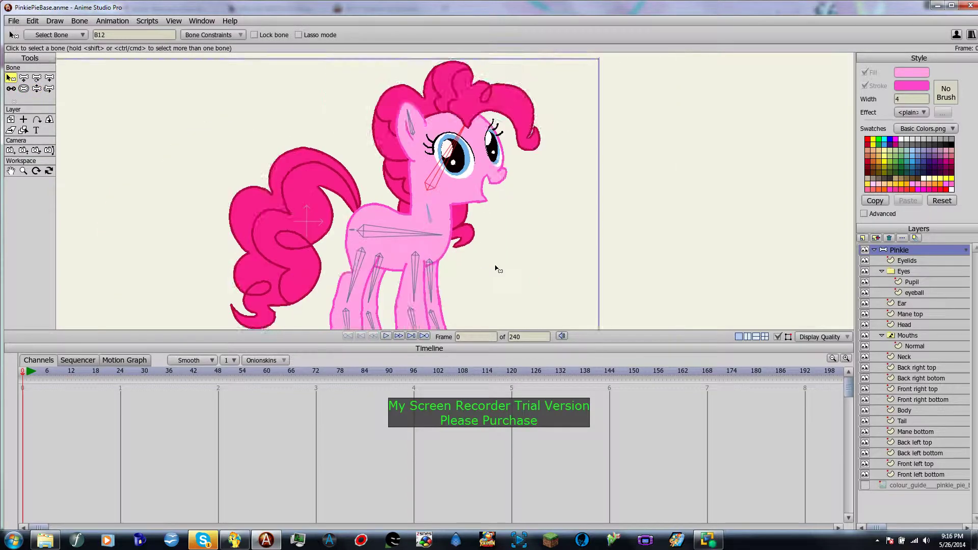
scroll(500, 203, up, 1)
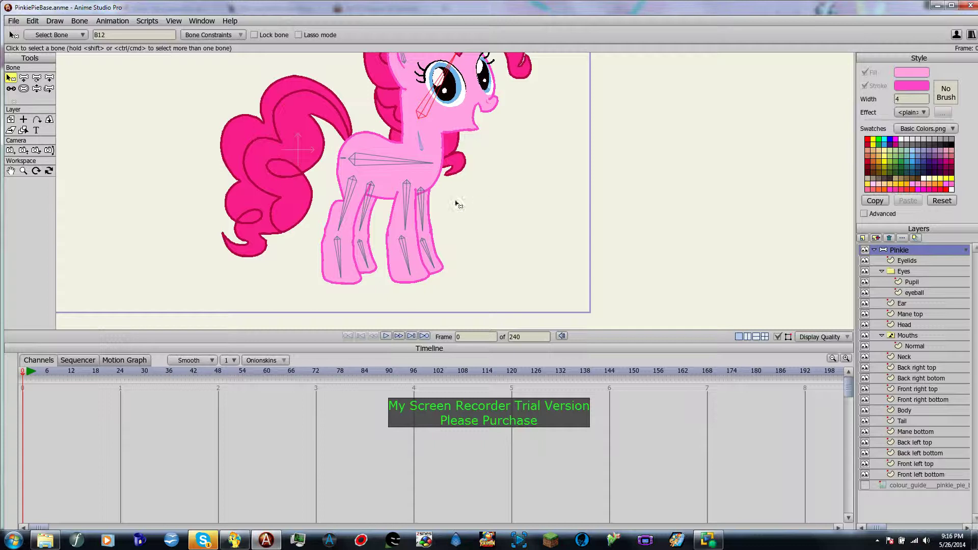
click(351, 196)
key(z)
drag(350, 197, 354, 132)
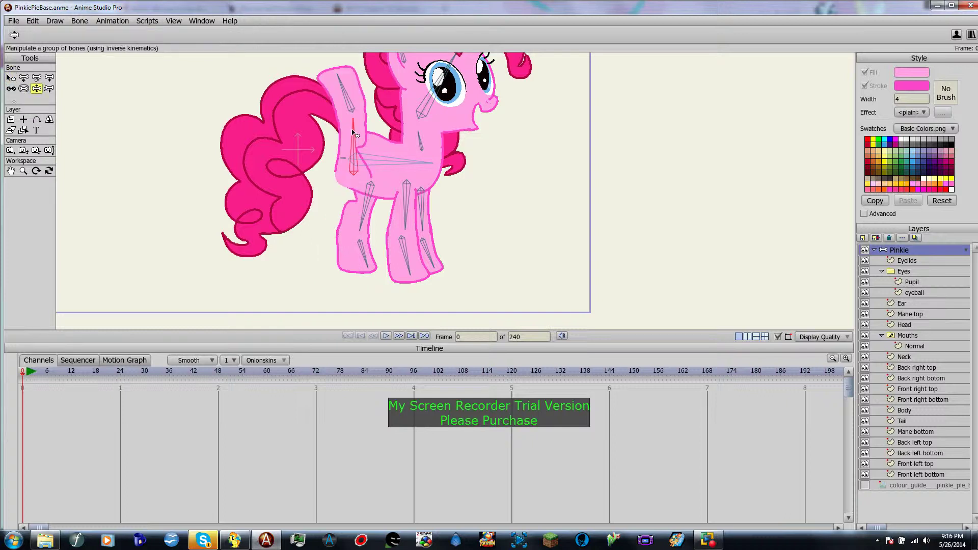
drag(375, 201, 358, 110)
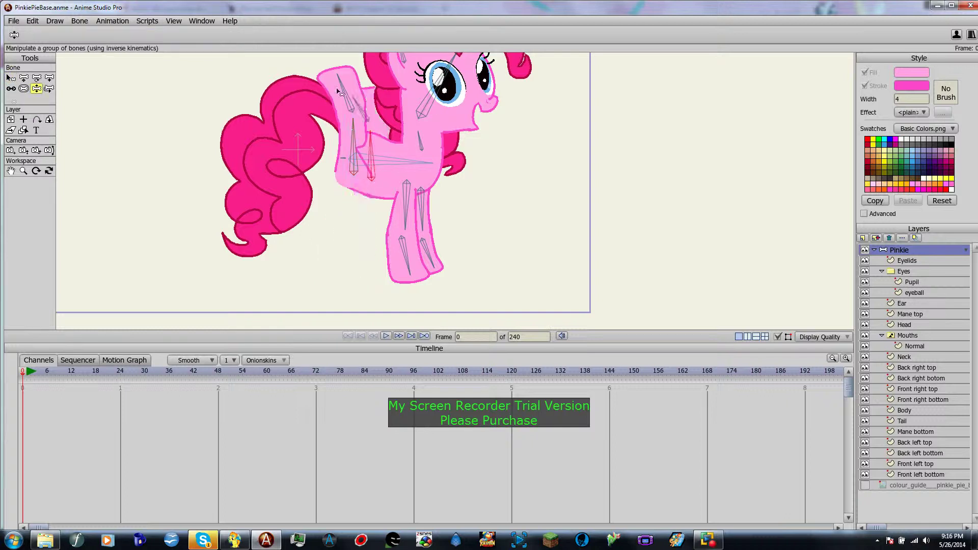
drag(404, 199, 401, 130)
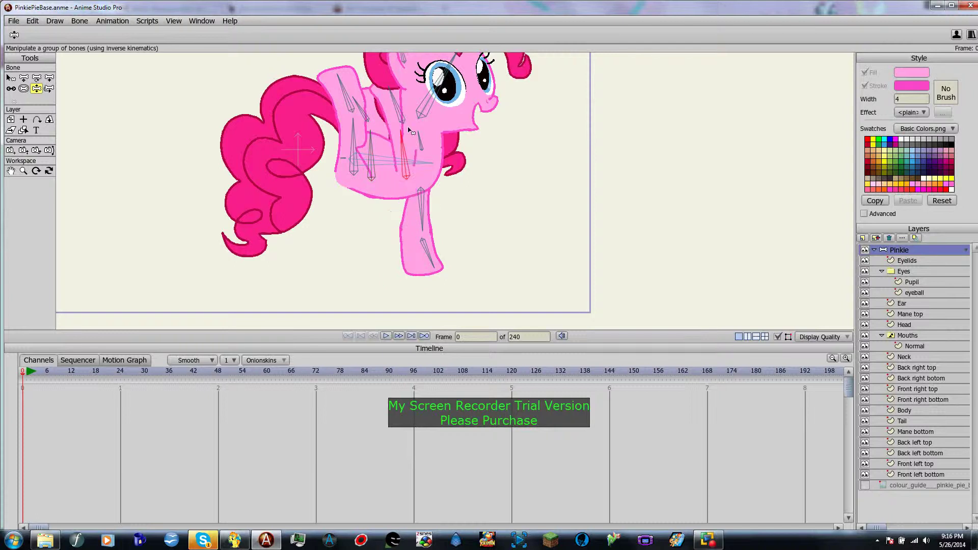
drag(424, 211, 419, 177)
scroll(455, 249, down, 2)
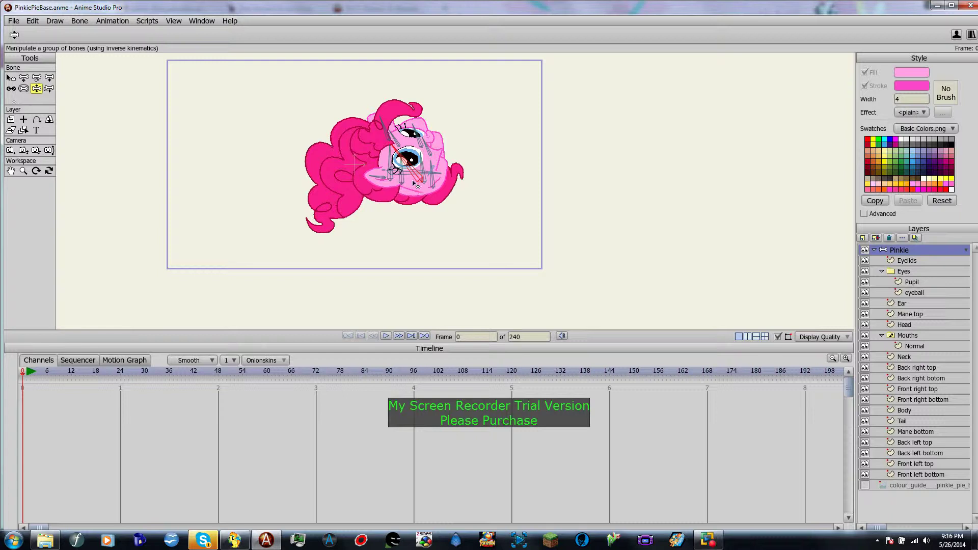
click(10, 78)
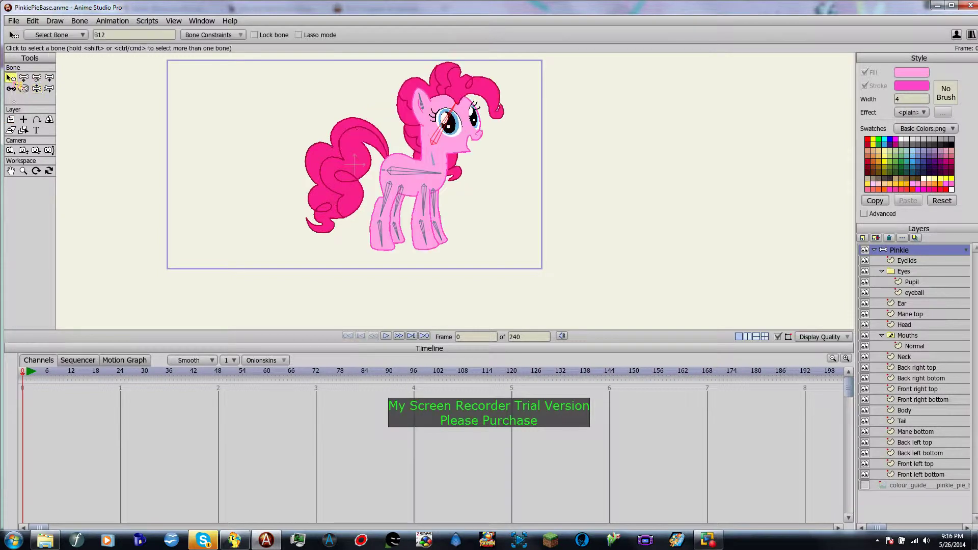
Name the back right leg's lower bone "Back right bottom" and its upper bone "Back right top"
scroll(434, 170, up, 5)
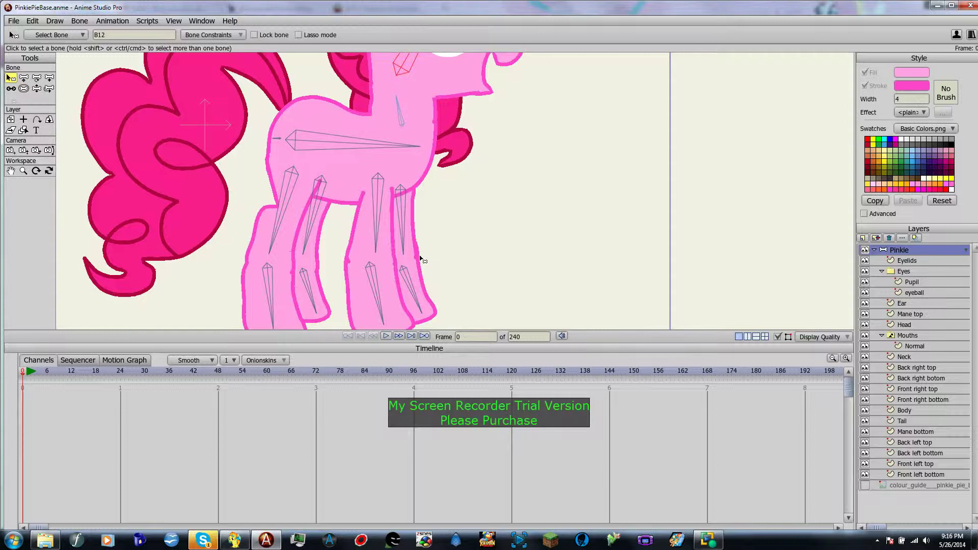
drag(421, 260, 514, 226)
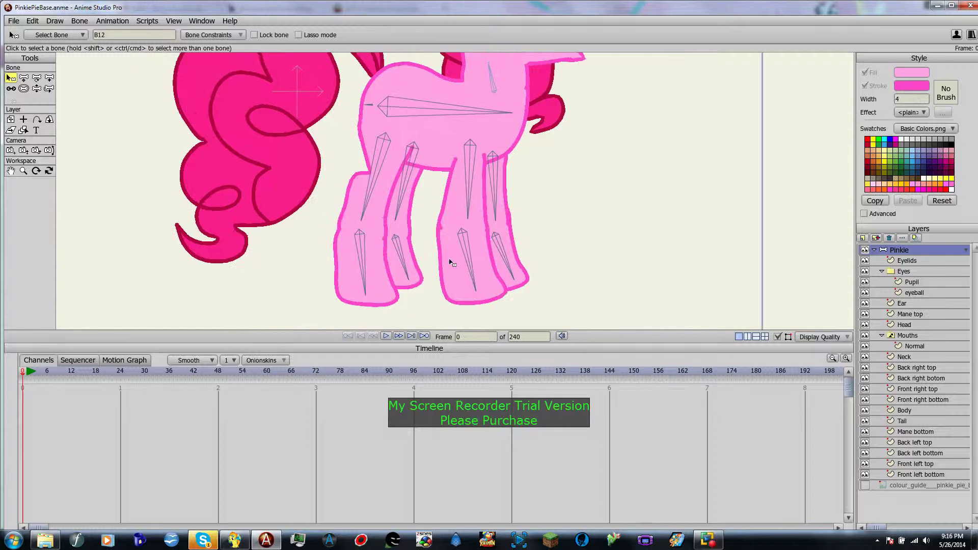
click(363, 257)
double_click(154, 38)
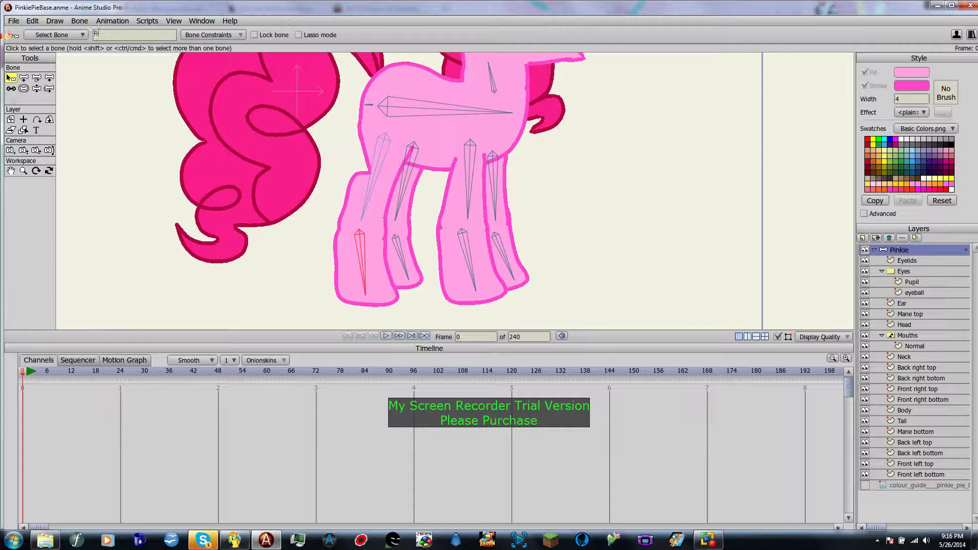
text(Back right bot)
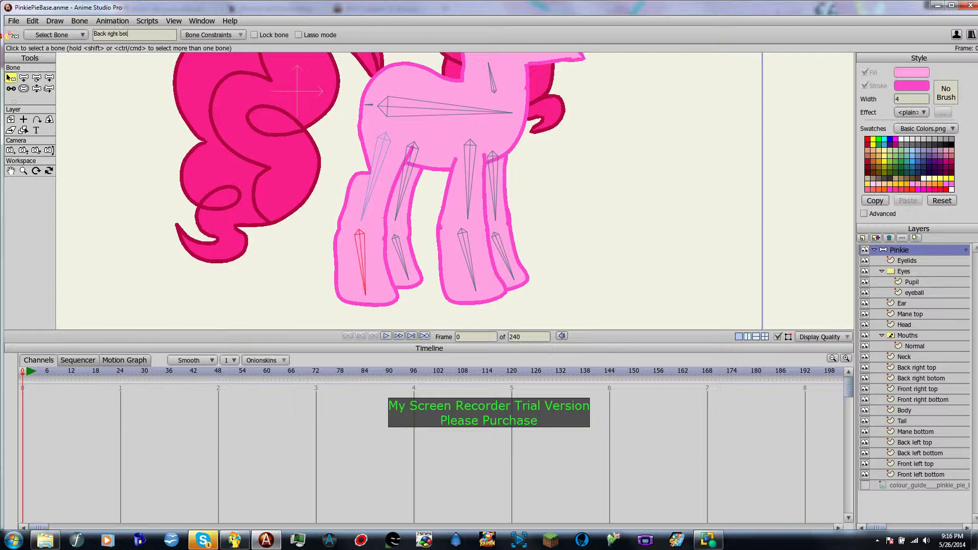
text(tom)
click(378, 181)
double_click(116, 35)
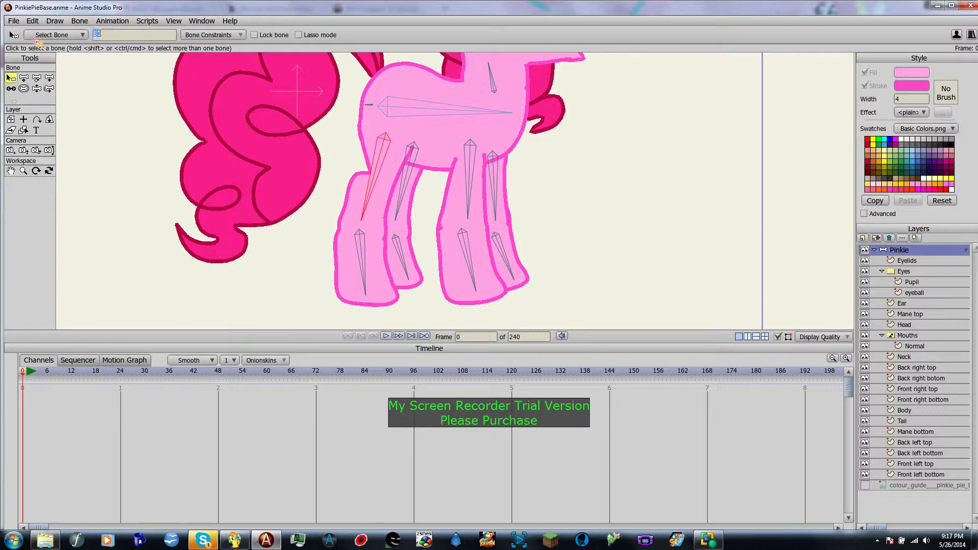
key(BackSpace)
text(Back right top)
Name the back left leg's lower bone "Back left bottom" and its upper bone "Back left top"
click(402, 249)
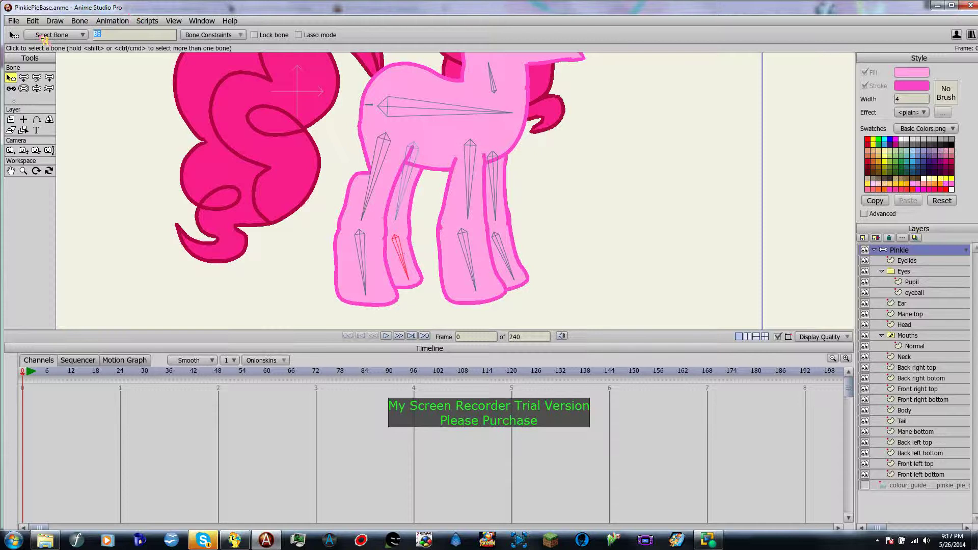
text(Back left bottom)
click(408, 187)
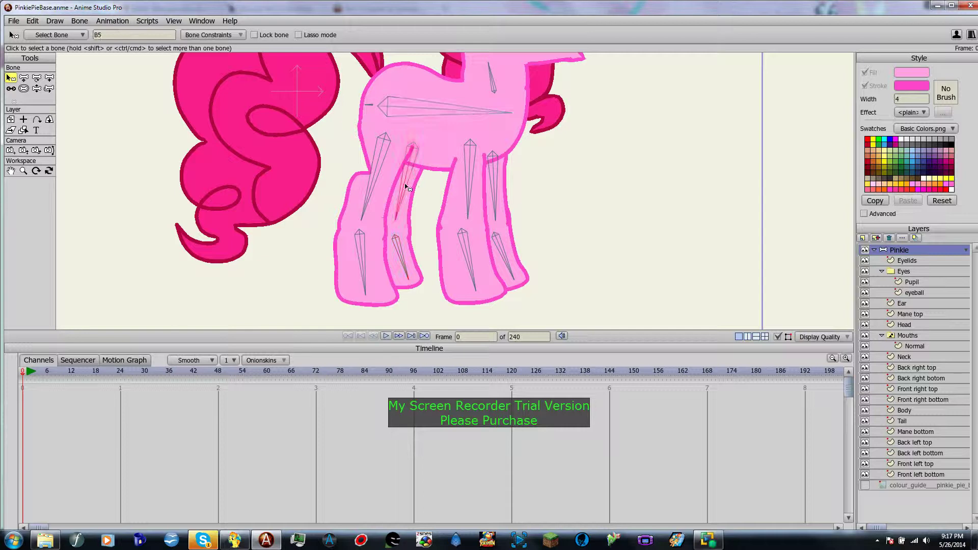
click(122, 34)
text(Back left top)
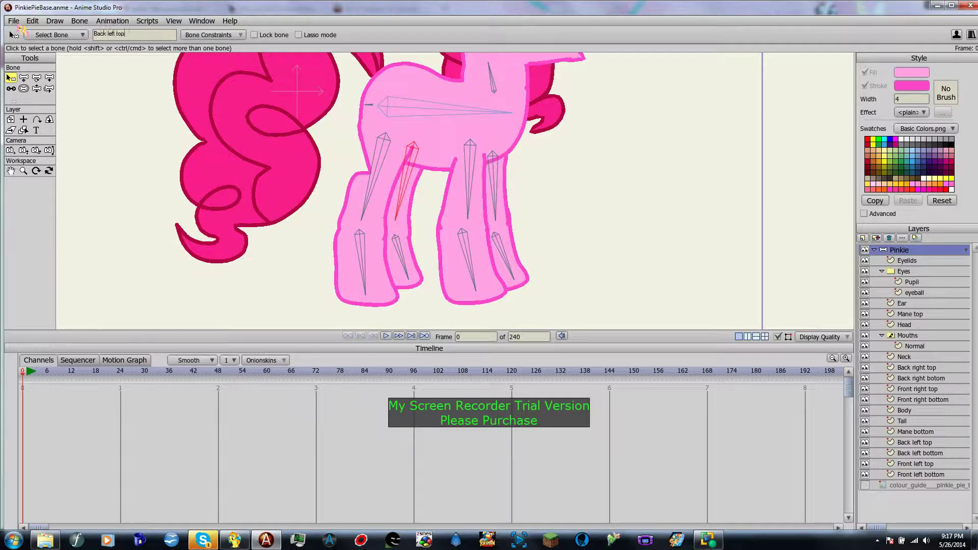
Name the front right leg's upper bone "Front right" and its lower bone "Front right bottom"
click(470, 168)
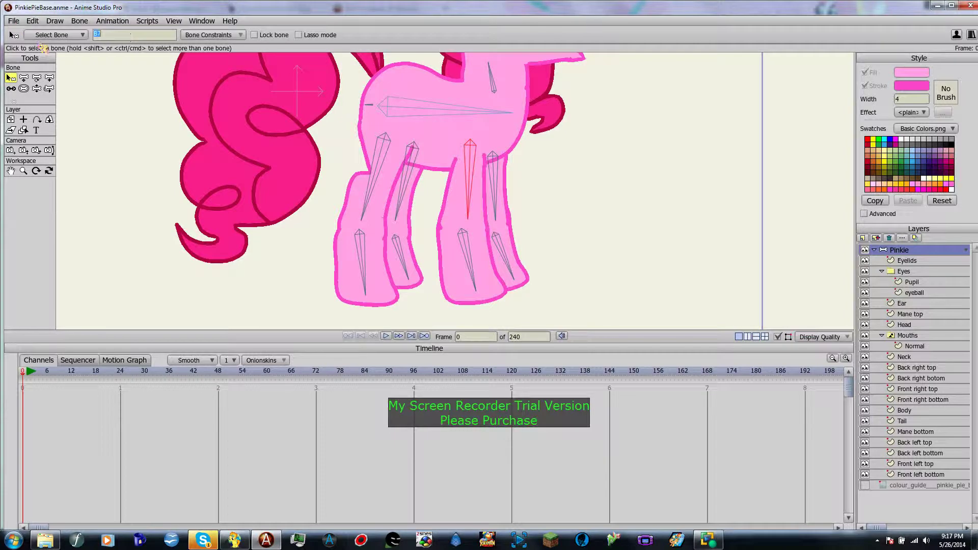
text(Front right)
click(464, 239)
text(Fro)
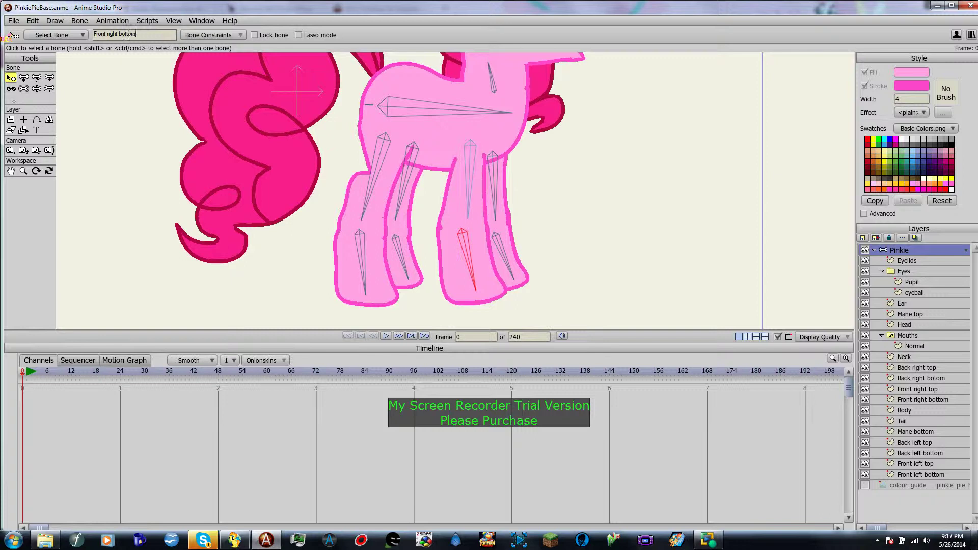
Name the front left leg's lower bone "Front left bottom" and its upper bone "front left top"
click(503, 250)
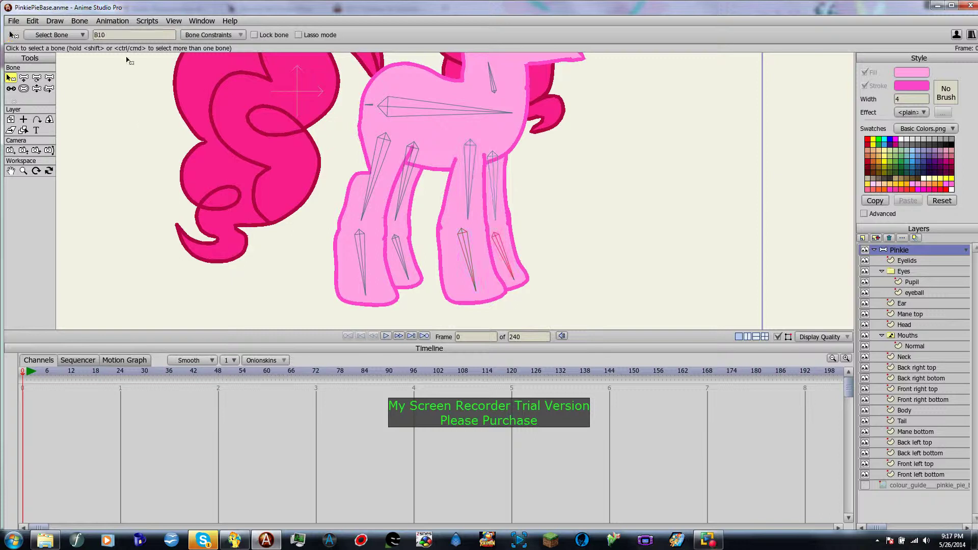
text(Front left)
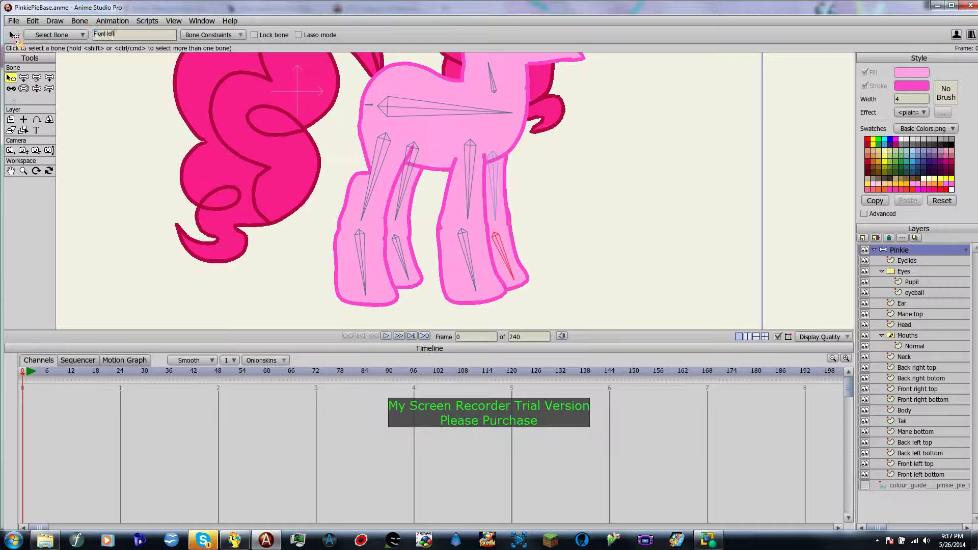
text( bottom)
click(495, 196)
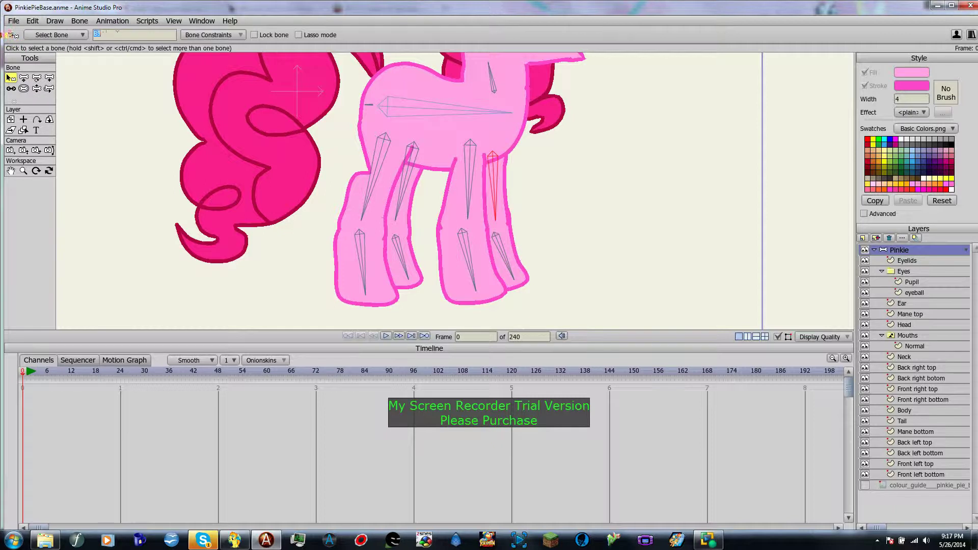
text(front left top)
Name the long torso bone "Body" and the small bone between torso and head "Neck"
click(408, 109)
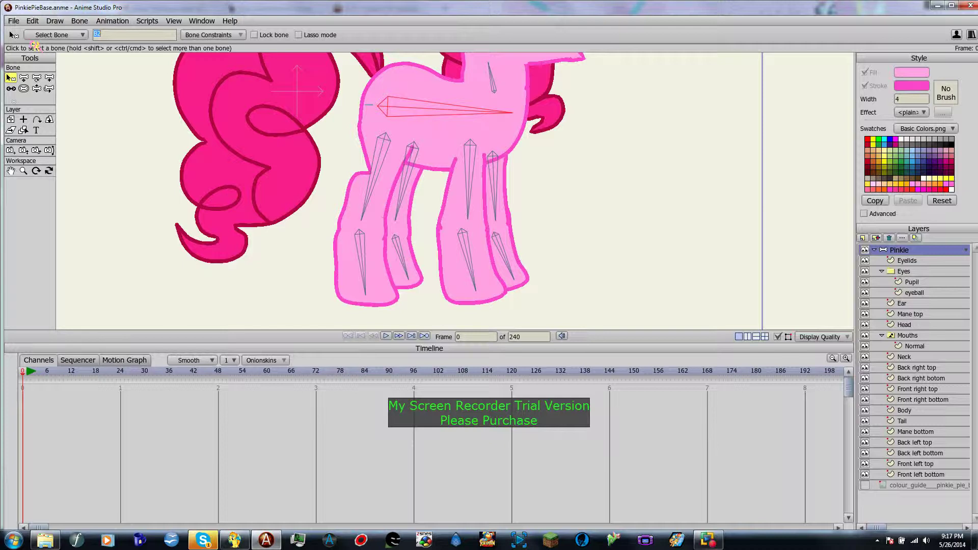
text(Body)
click(493, 86)
drag(578, 135, 584, 291)
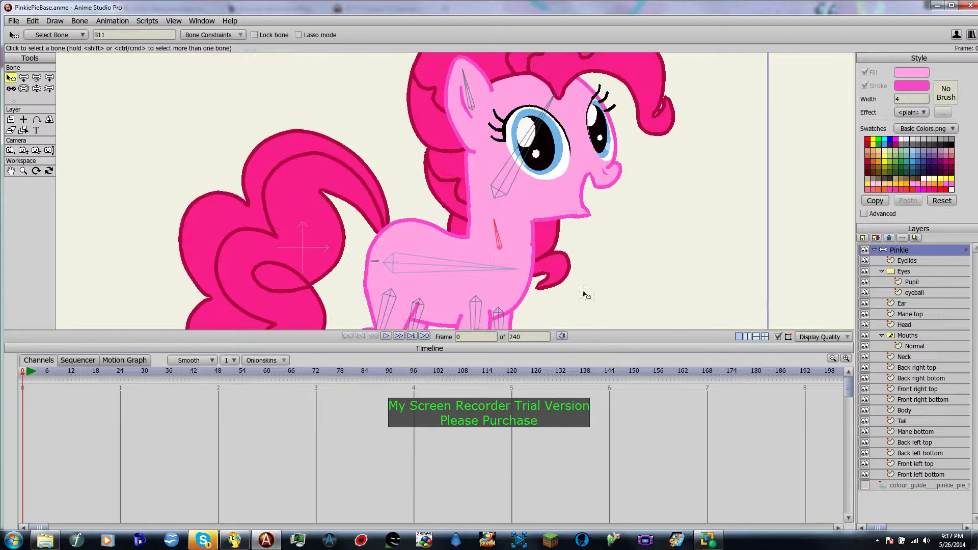
click(136, 34)
text(Neck)
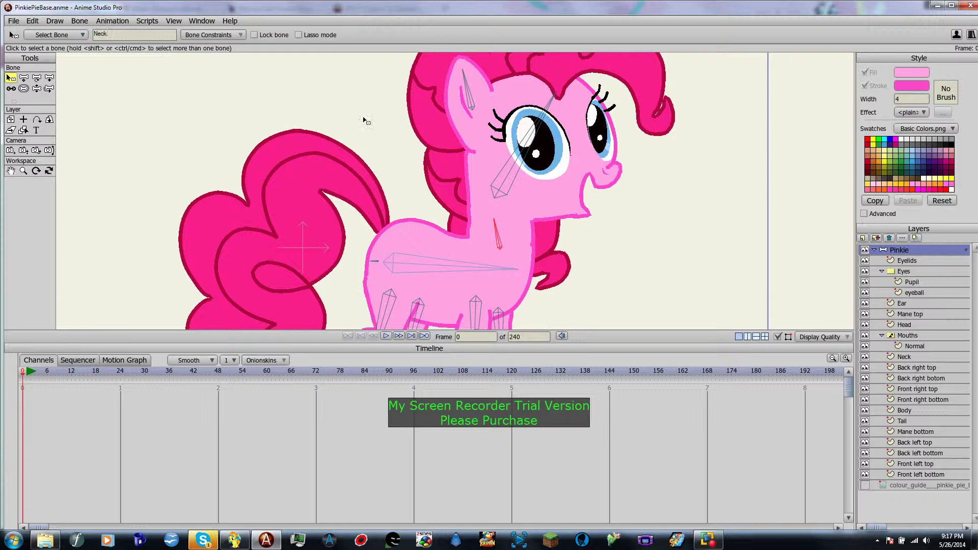
Name the bone running through the eye "Head" and the ear's bone "Ear", and clear the bone selection
click(505, 180)
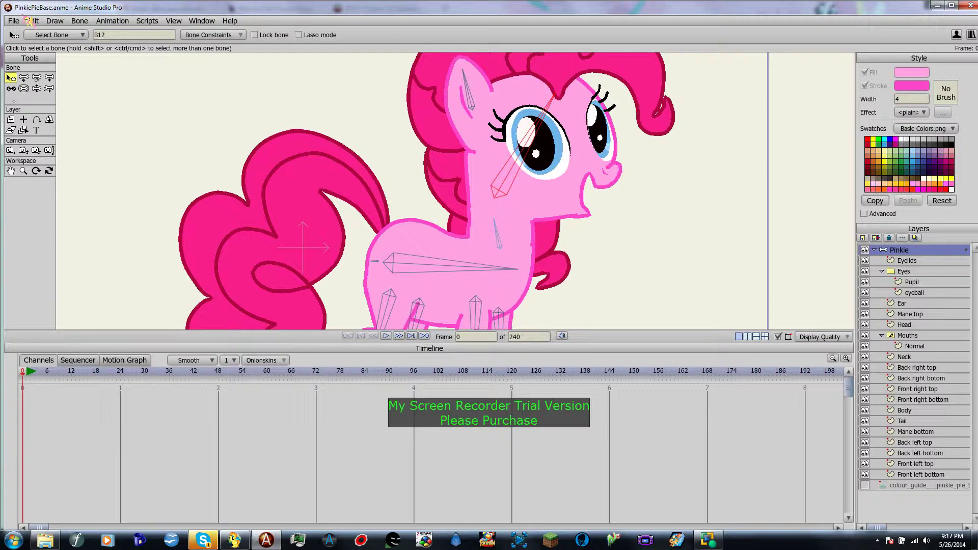
click(116, 34)
text(Head)
click(476, 104)
click(125, 34)
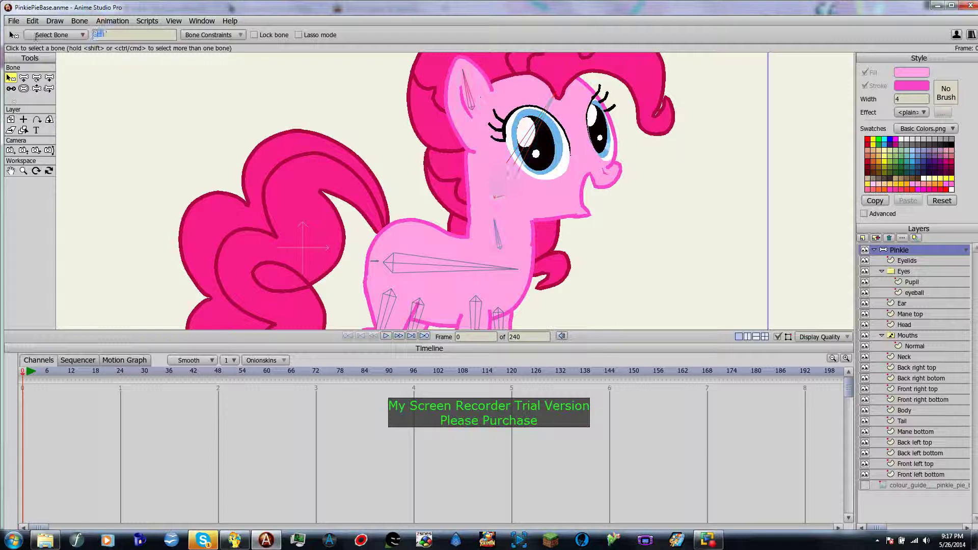
text(Ear)
click(643, 223)
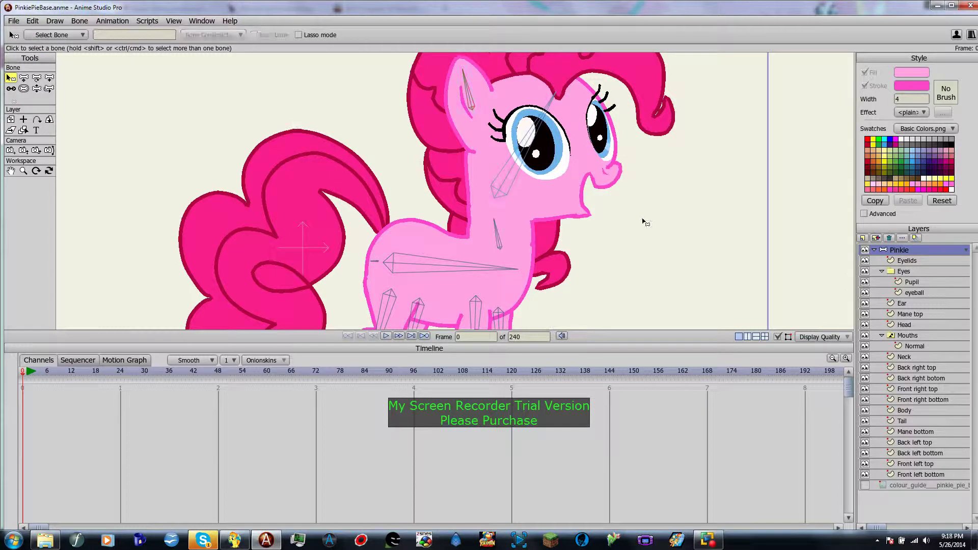
drag(589, 291, 559, 197)
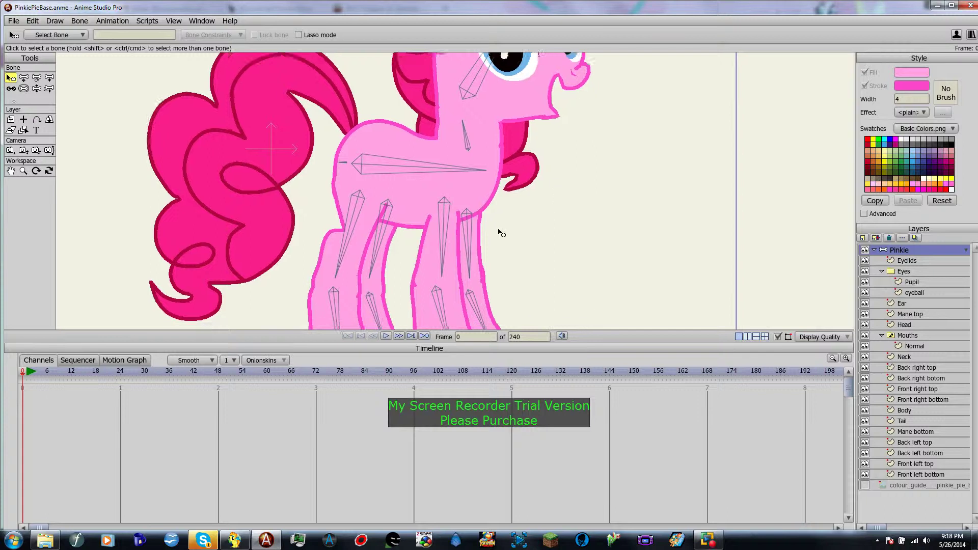
scroll(500, 233, down, 3)
scroll(508, 248, up, 2)
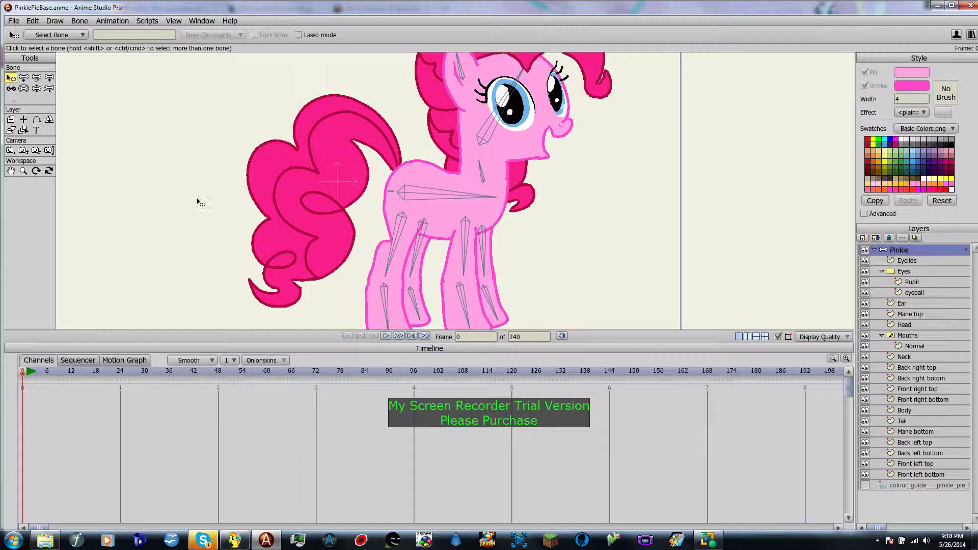
scroll(313, 180, down, 5)
scroll(313, 180, up, 5)
scroll(313, 179, down, 10)
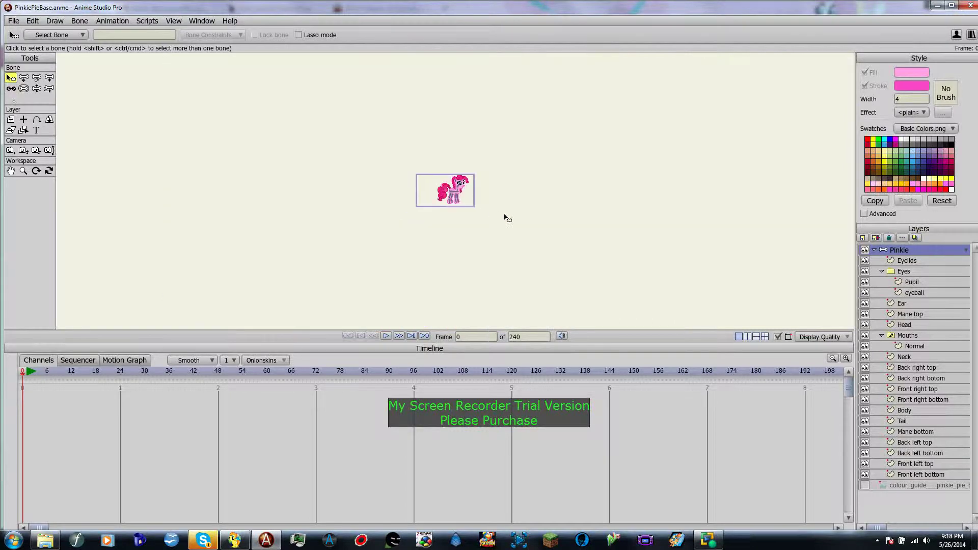
scroll(506, 219, down, 8)
scroll(470, 206, up, 15)
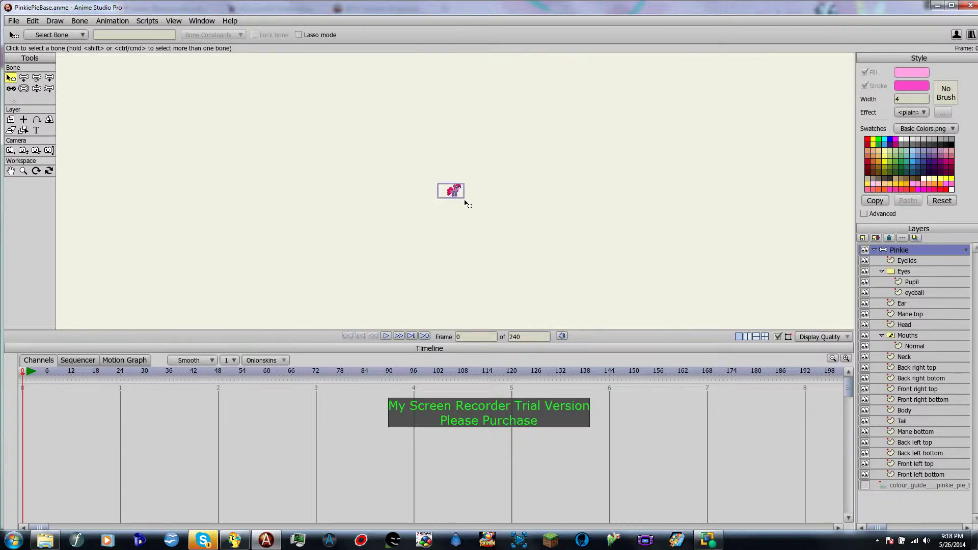
scroll(455, 183, down, 15)
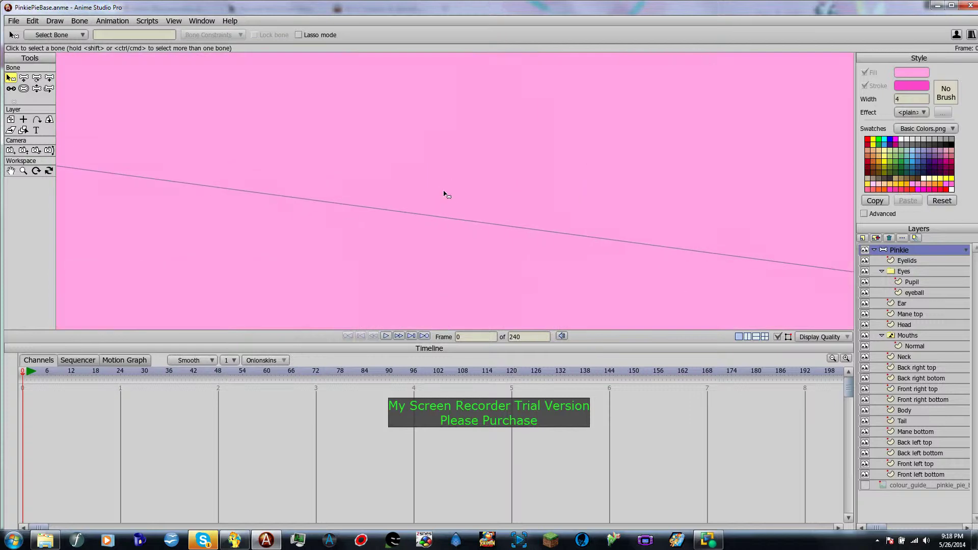
scroll(477, 153, up, 12)
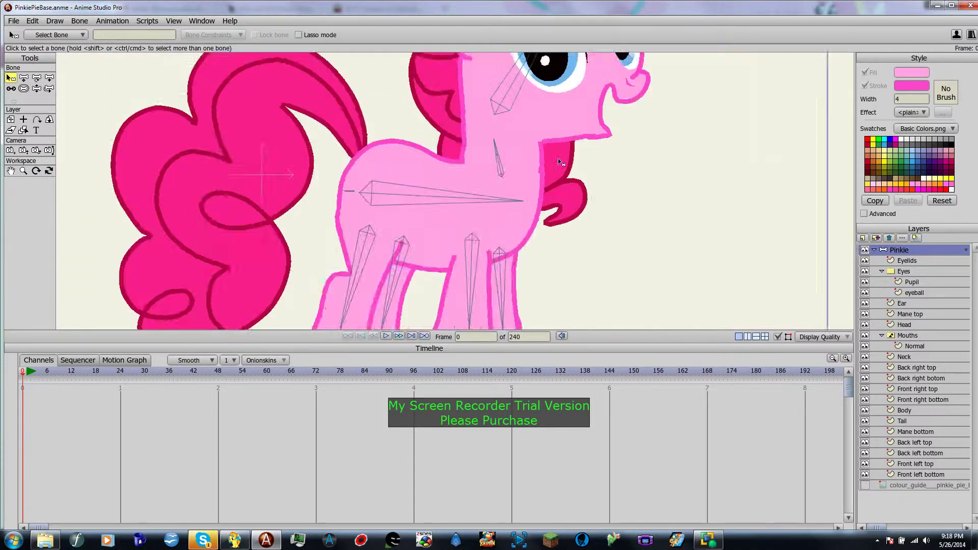
scroll(572, 124, down, 3)
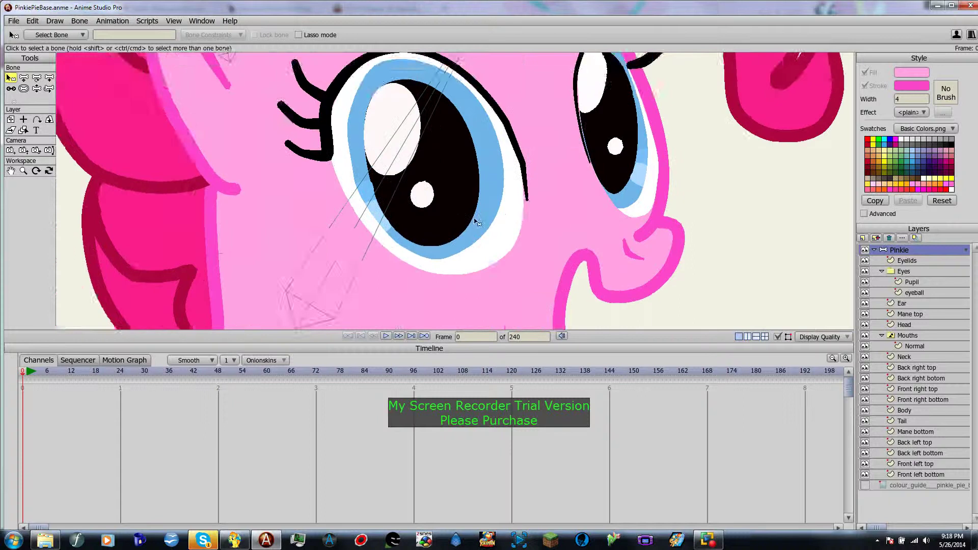
scroll(360, 204, up, 4)
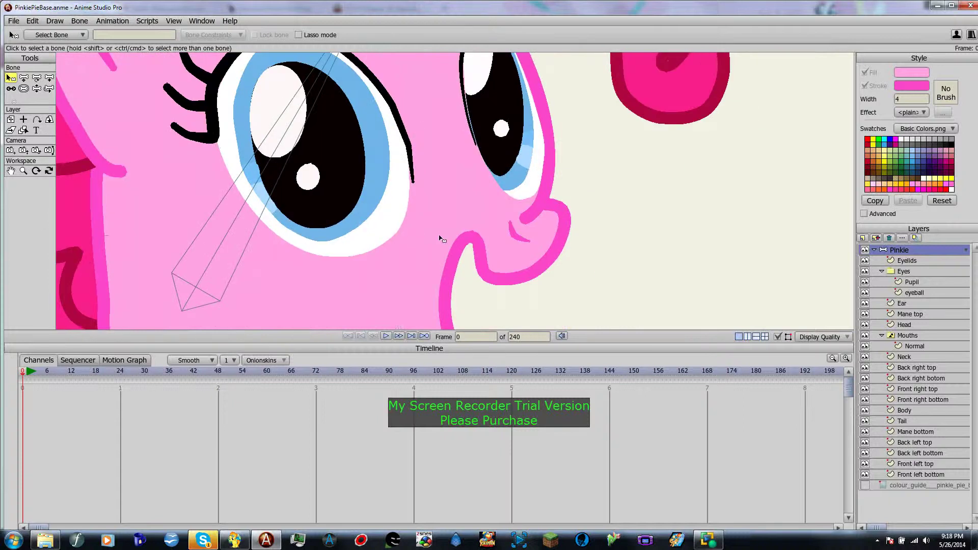
scroll(438, 237, down, 10)
drag(451, 244, 483, 194)
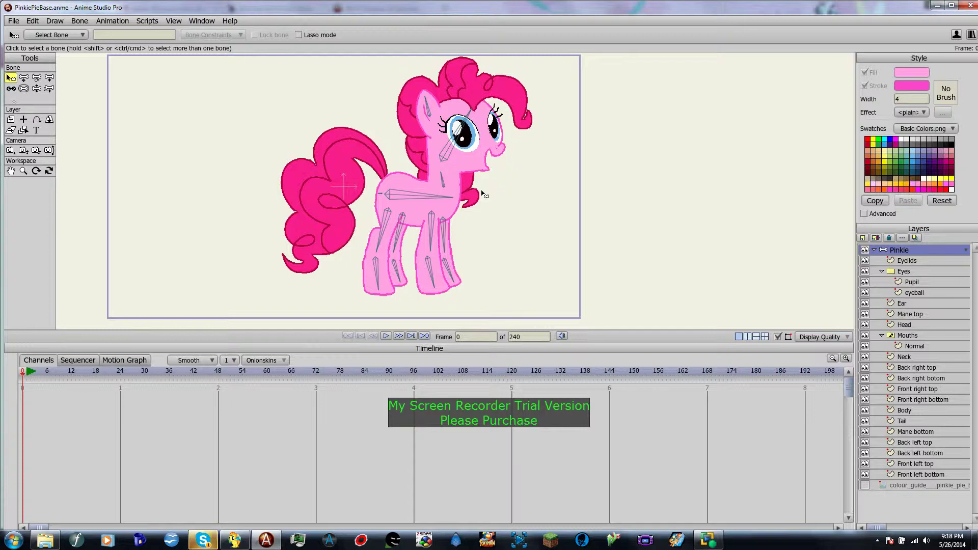
Enable angle constraints on the back right leg's lower bone and set the minimum angle to -20 degrees
key(z)
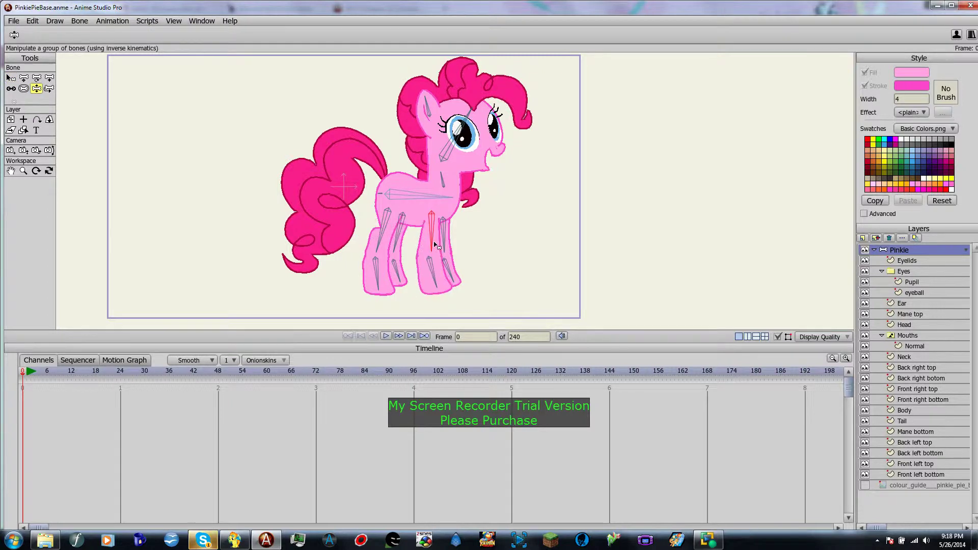
click(11, 78)
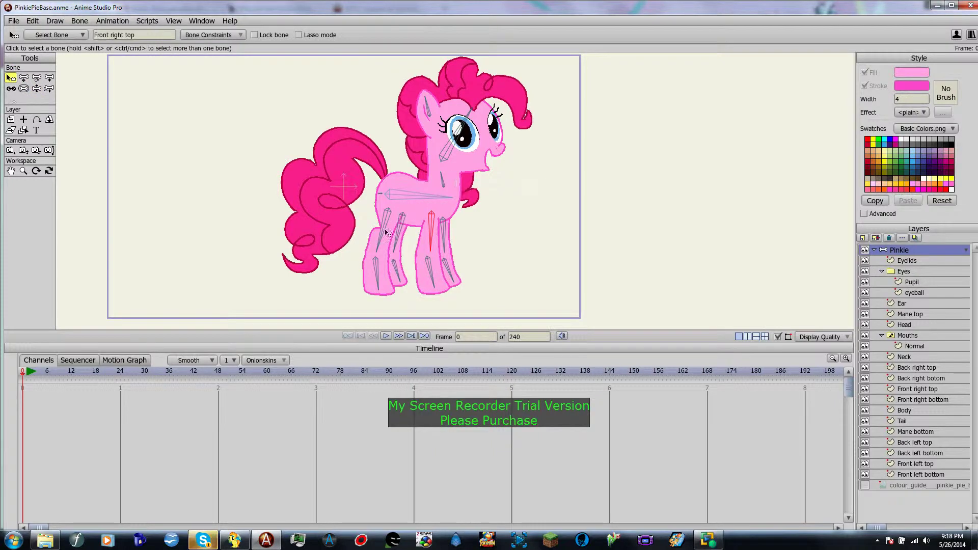
click(378, 285)
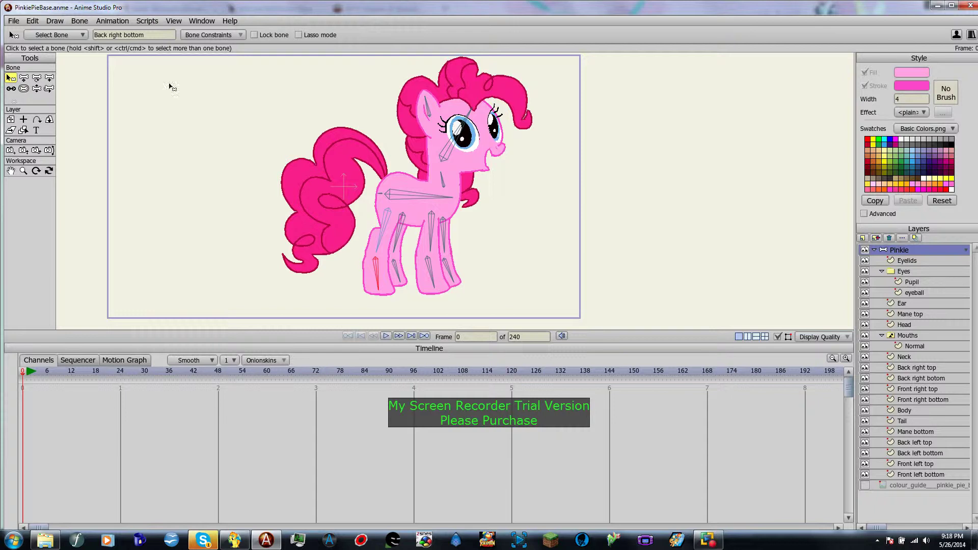
click(225, 36)
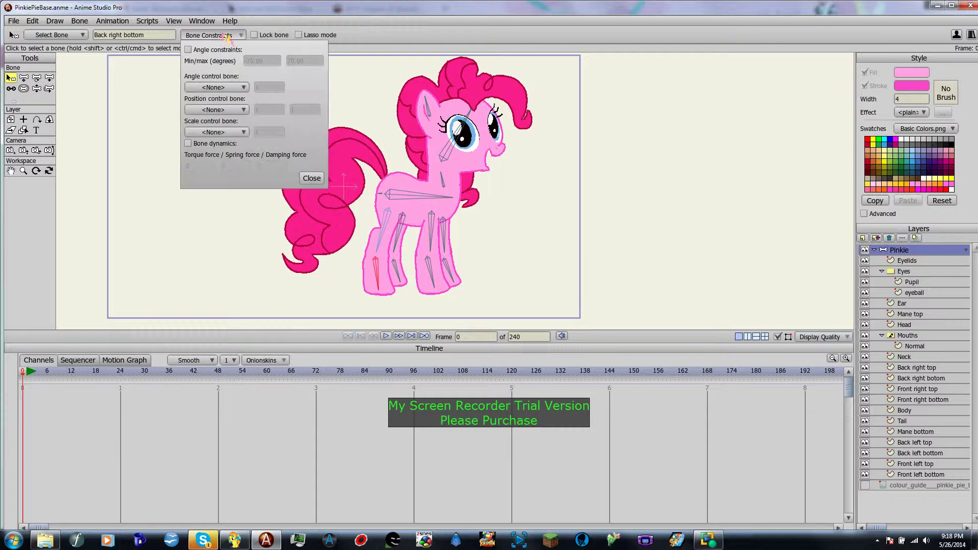
click(188, 49)
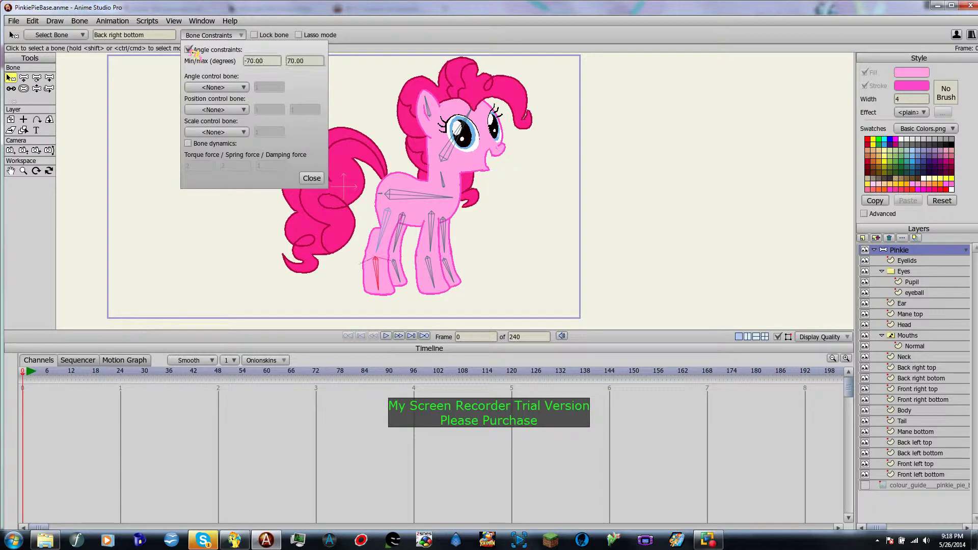
scroll(360, 253, up, 4)
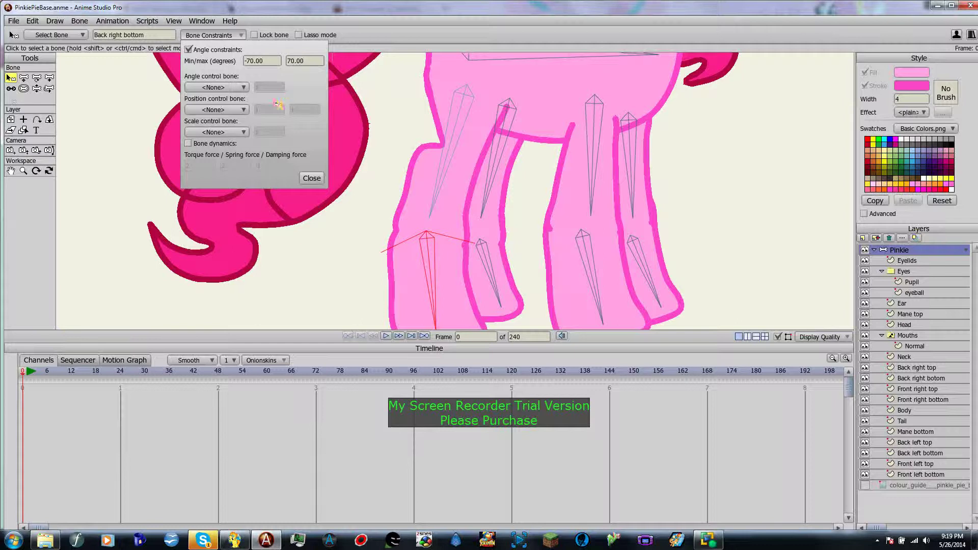
click(251, 61)
click(307, 61)
click(253, 60)
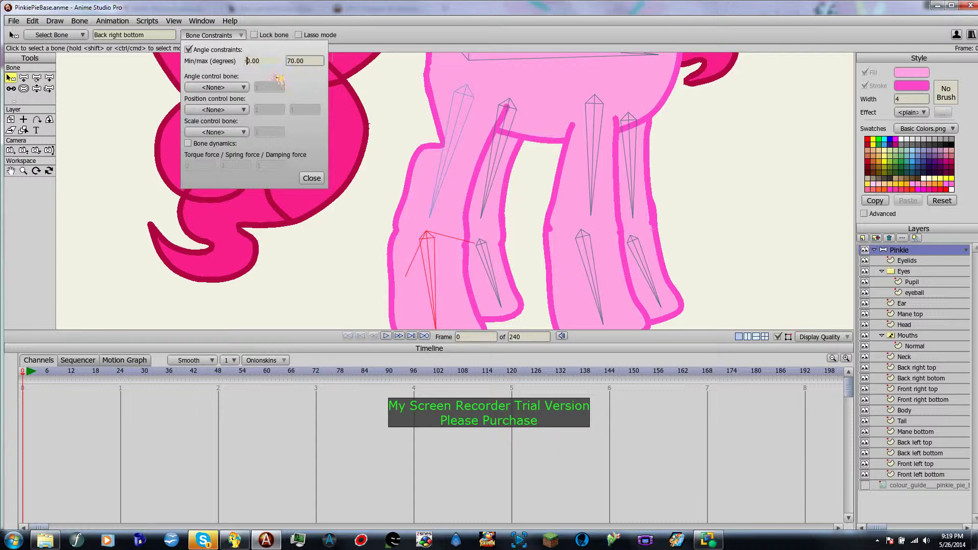
click(304, 59)
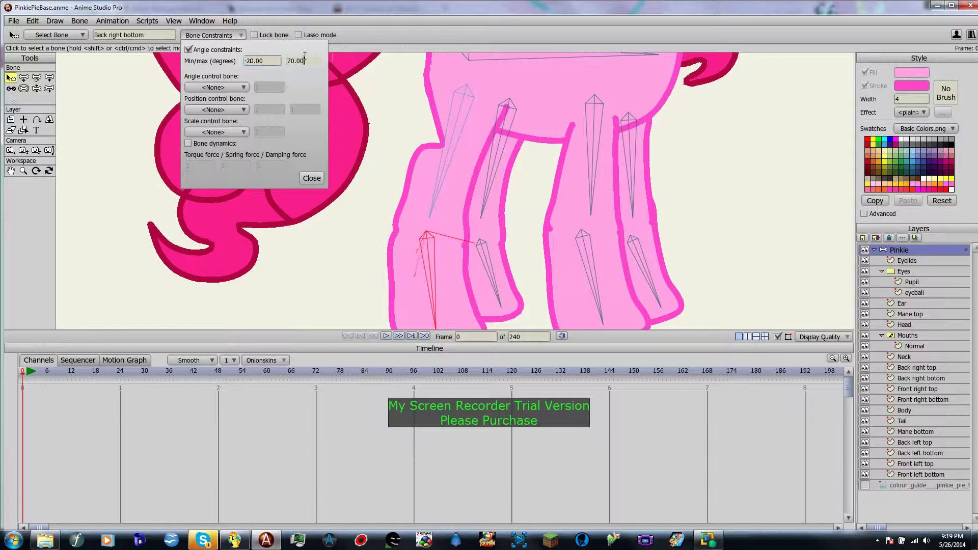
click(316, 182)
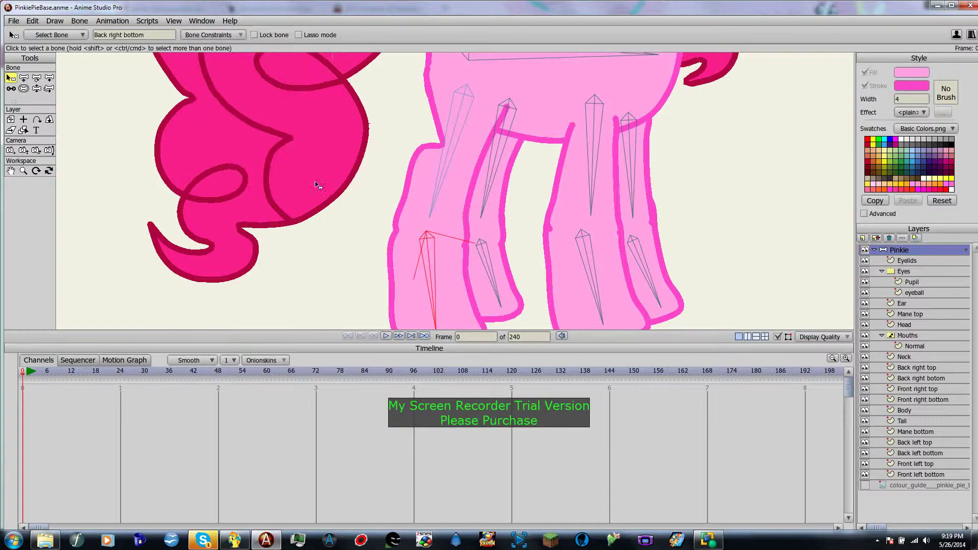
Test the back right leg's lower bone by swinging it forward and backward with the Manipulate Bones tool
key(z)
drag(428, 262, 528, 39)
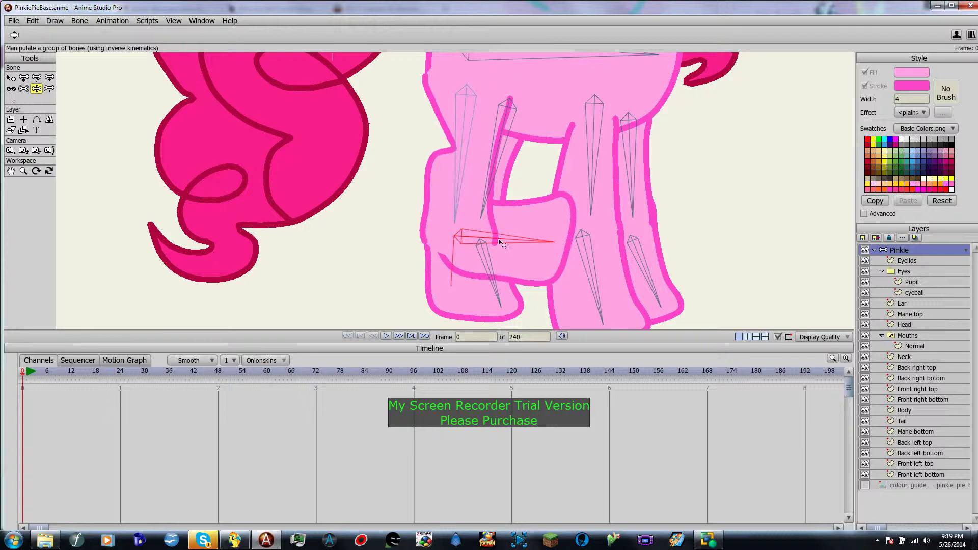
drag(501, 244, 397, 279)
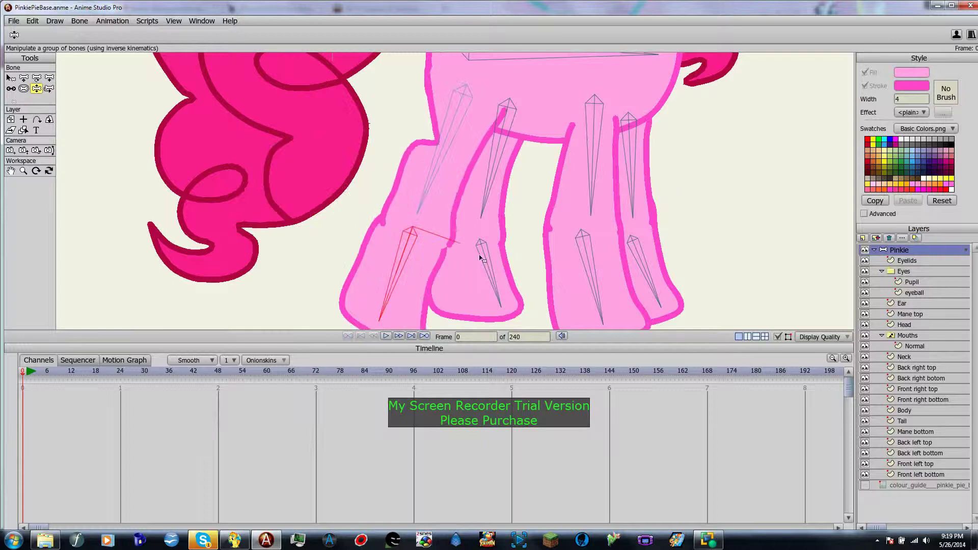
click(480, 256)
click(10, 78)
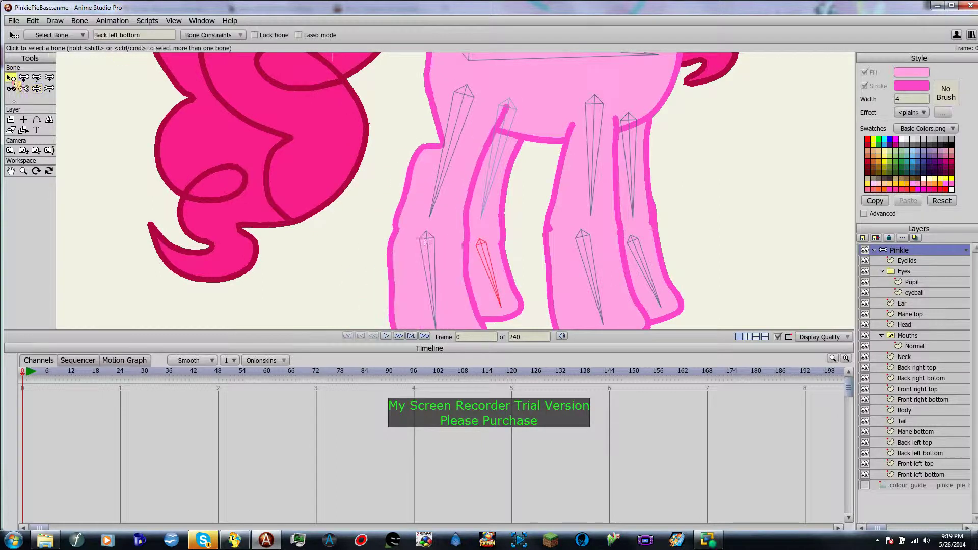
Enable angle constraints on the back right leg's upper bone and reduce its maximum angle
click(436, 196)
click(236, 36)
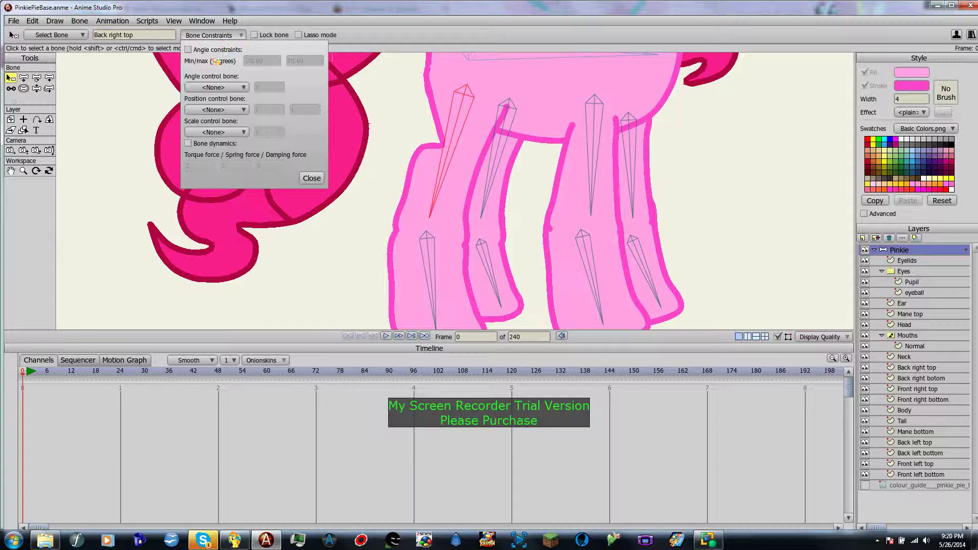
click(188, 51)
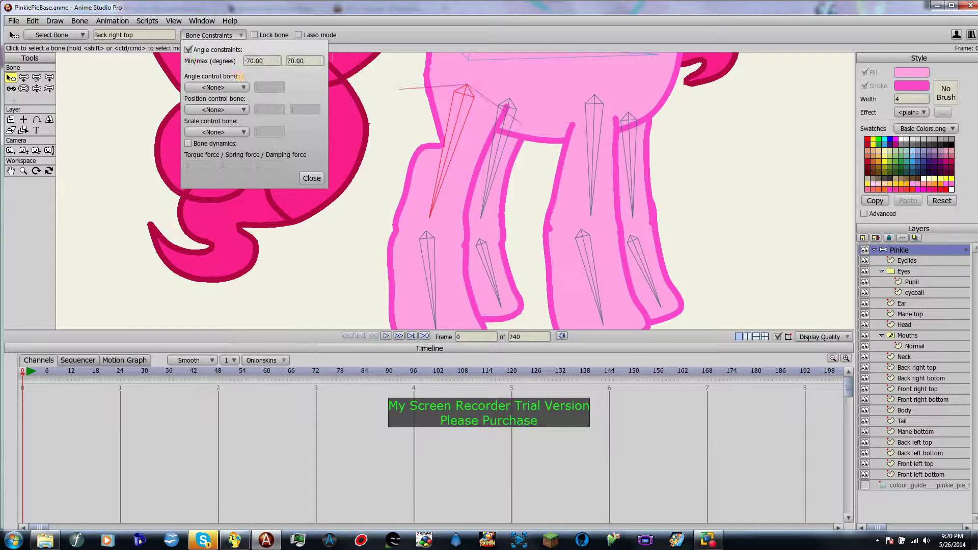
click(255, 61)
click(292, 62)
key(BackSpace)
click(274, 61)
key(Tab)
click(321, 181)
Test the constrained swing of the back right leg's upper bone with the Manipulate Bones tool
key(z)
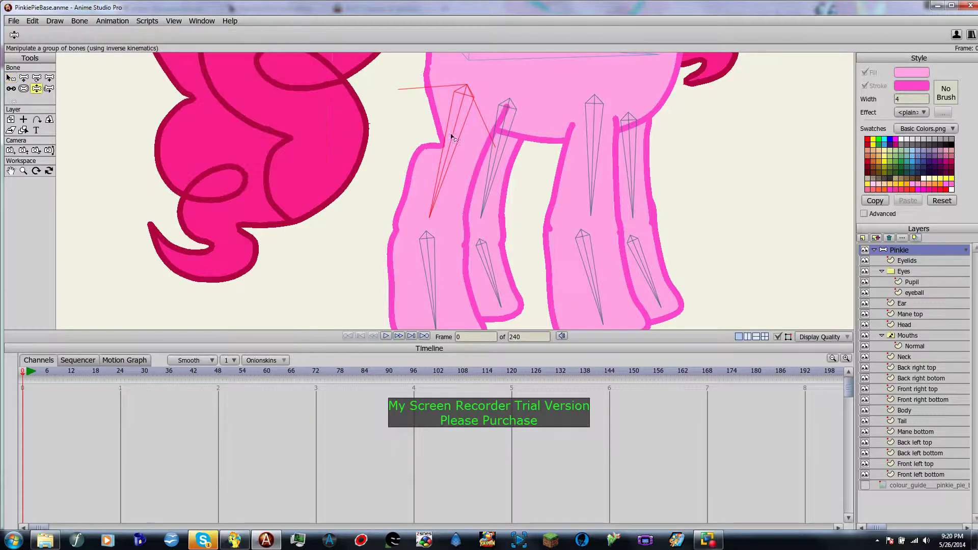
drag(457, 136, 861, 229)
scroll(479, 121, down, 2)
drag(716, 324, 404, 186)
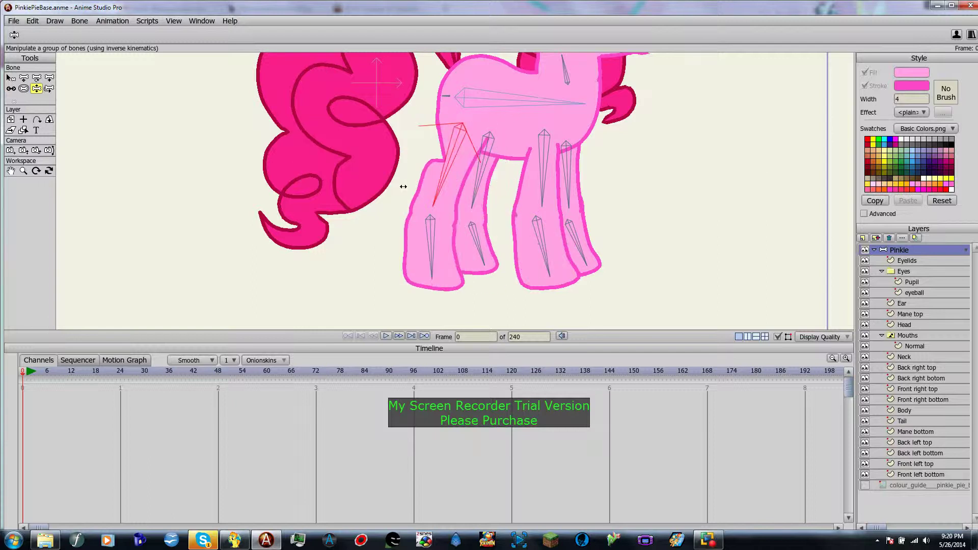
scroll(507, 186, up, 4)
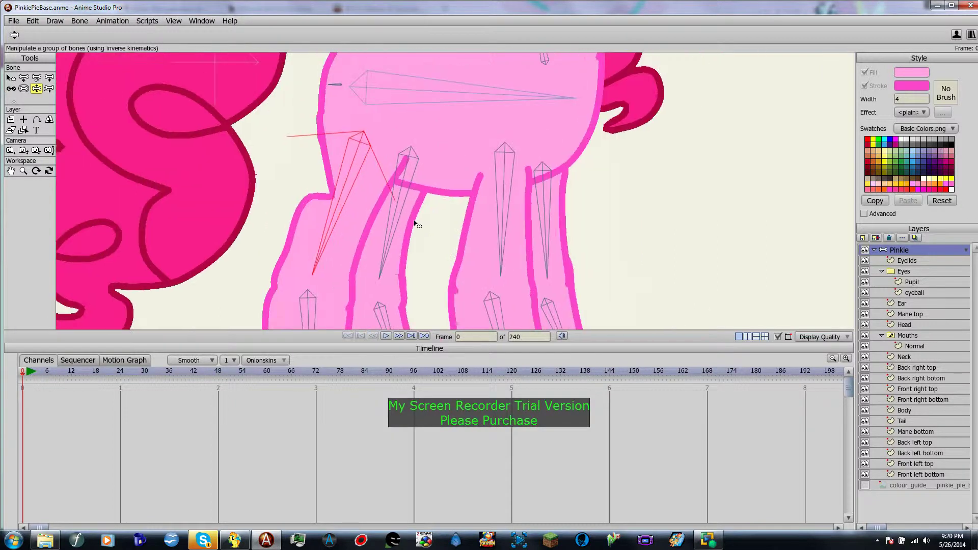
Hide the Body layer and show the Pinkie Pie colour guide reference image behind the legs
click(920, 411)
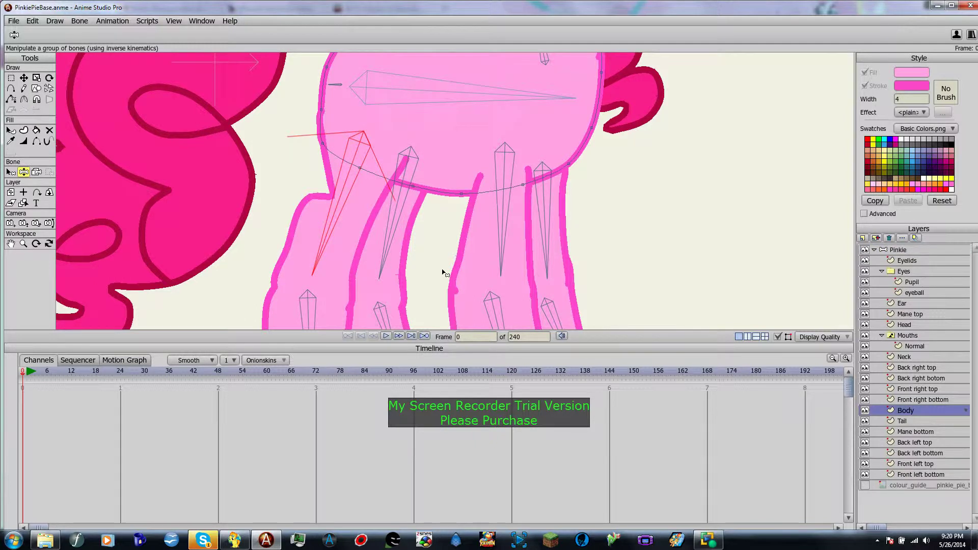
scroll(443, 272, down, 5)
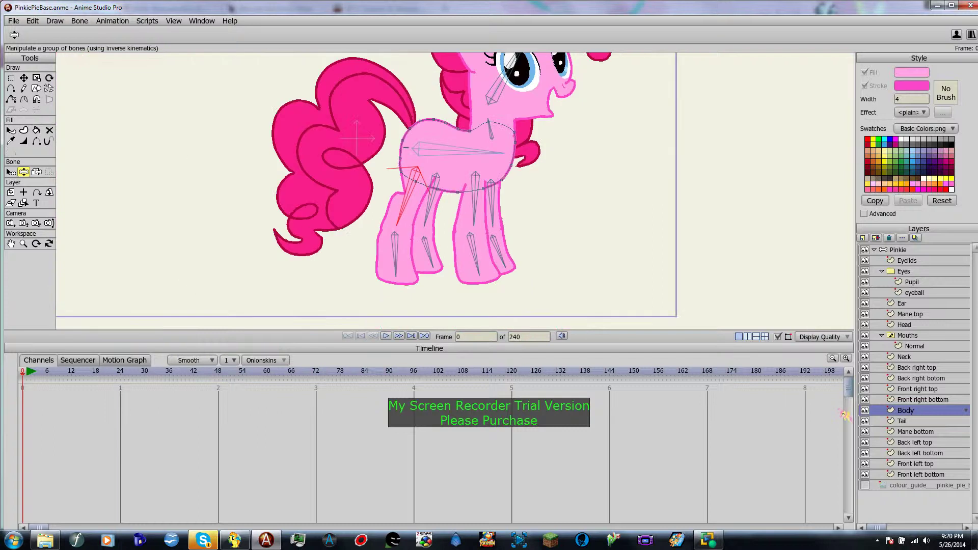
click(864, 410)
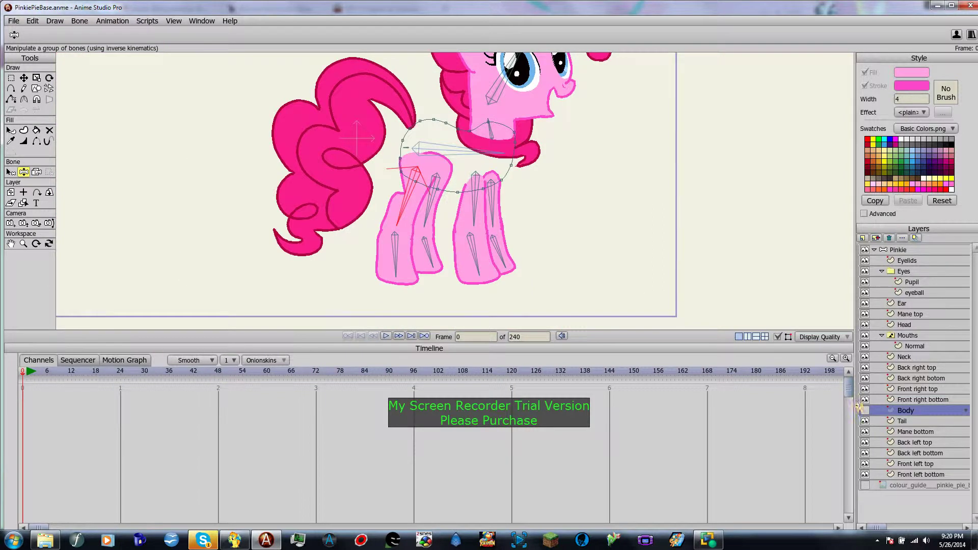
click(865, 486)
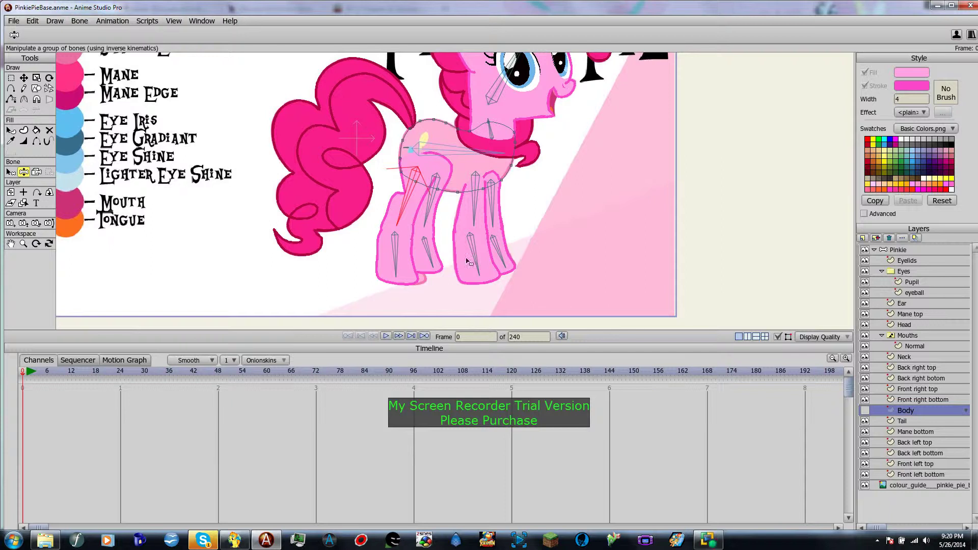
scroll(467, 261, up, 4)
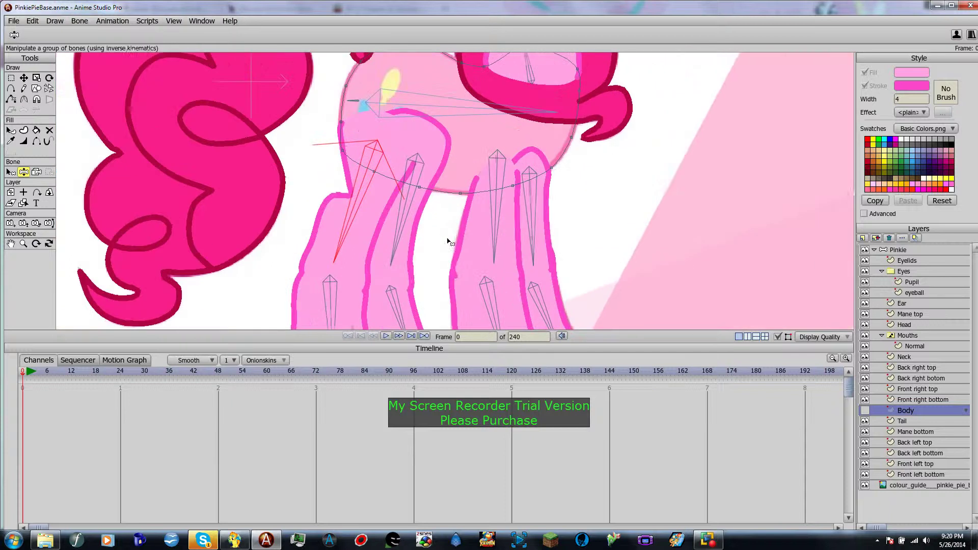
Hide the Back left top, Back left bottom, Front left top and Front left bottom layers
click(866, 442)
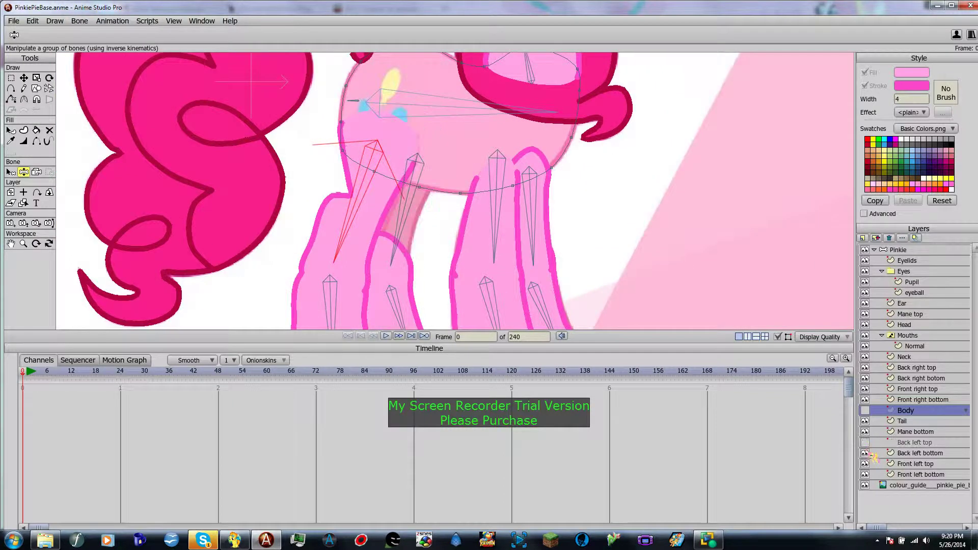
click(865, 453)
click(866, 464)
click(866, 474)
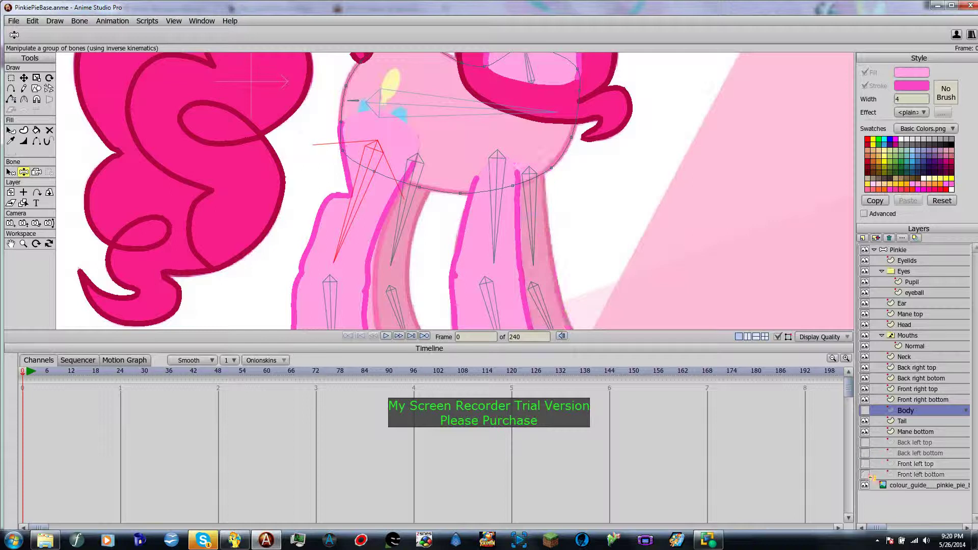
Hide the "Back right botom" layer and toggle the Back right top layer off and on to compare it with the reference
click(871, 389)
click(866, 378)
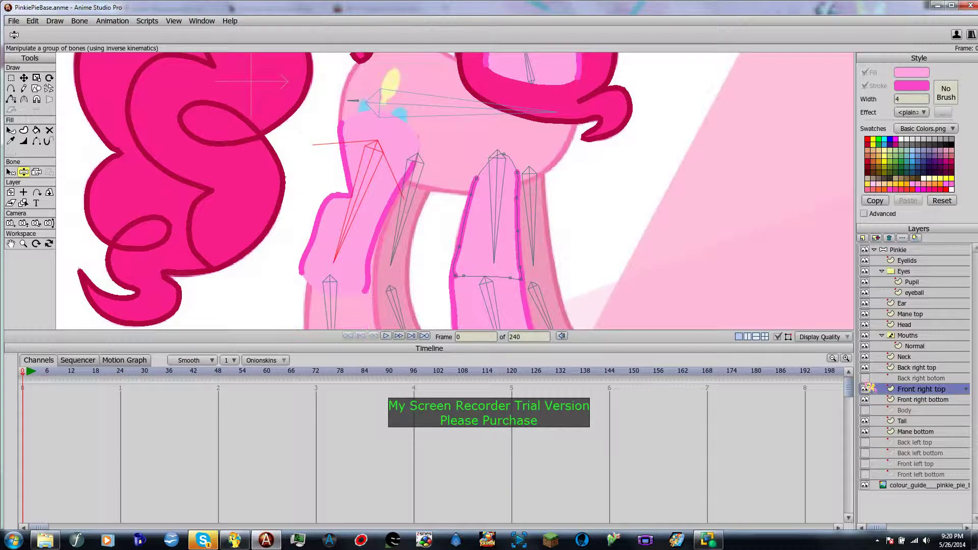
click(866, 368)
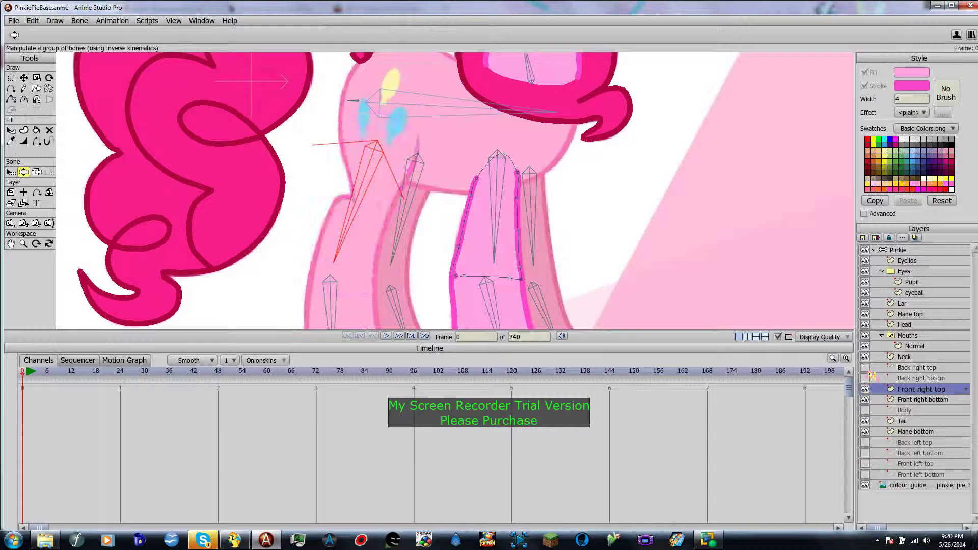
click(866, 368)
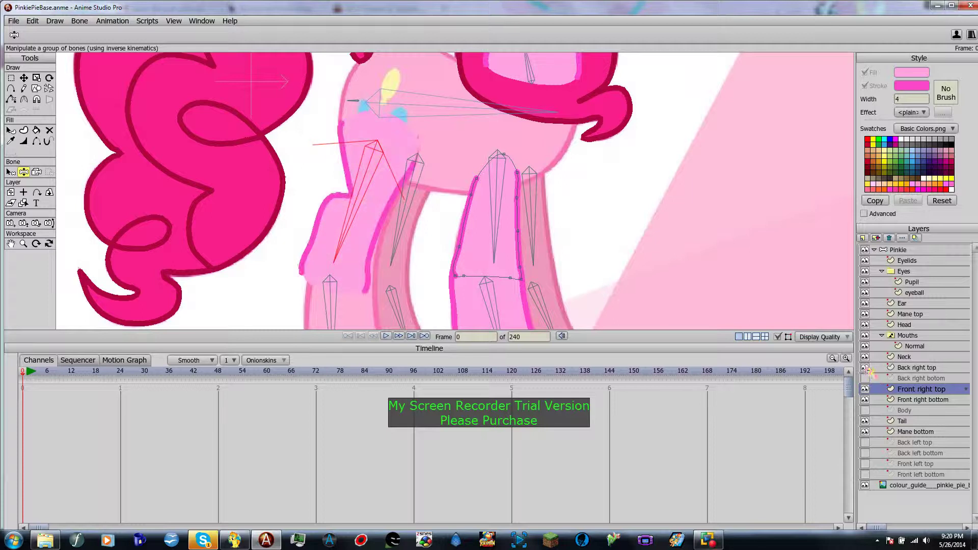
Show the "Back right botom", Body, Back left top, Back left bottom, Front left top and Front left bottom layers again
click(865, 378)
click(866, 410)
click(866, 442)
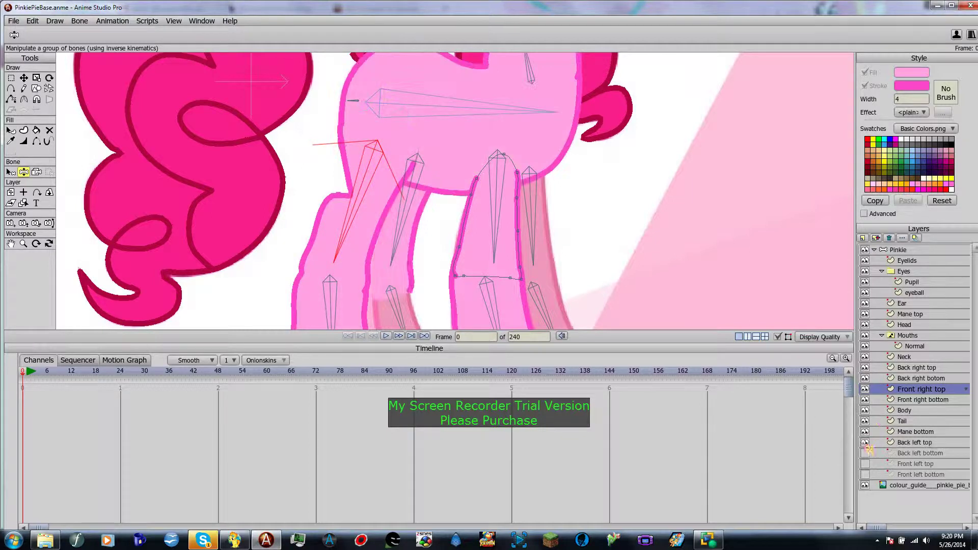
click(866, 453)
click(865, 474)
click(865, 464)
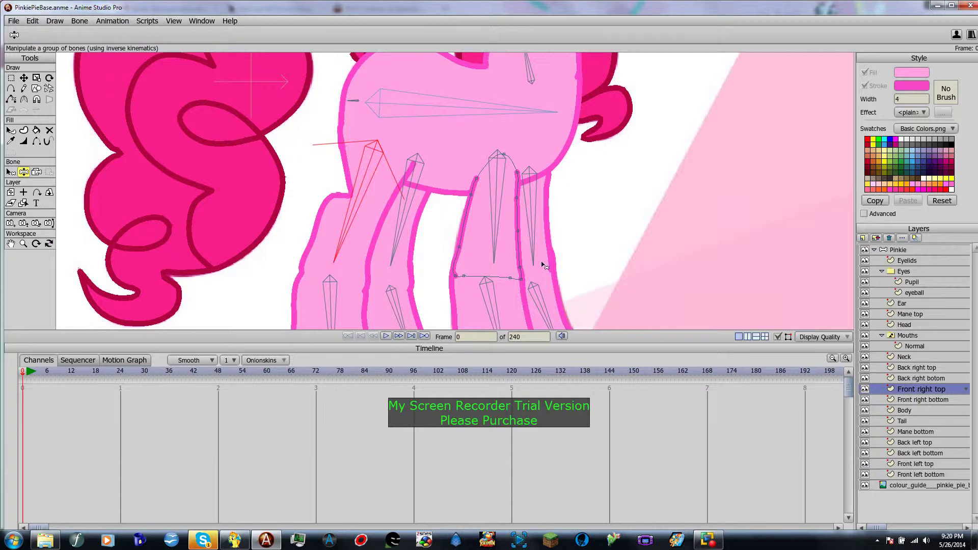
Hide the Pinkie Pie colour guide reference image layer
scroll(541, 270, down, 2)
scroll(561, 205, down, 1)
scroll(501, 251, up, 1)
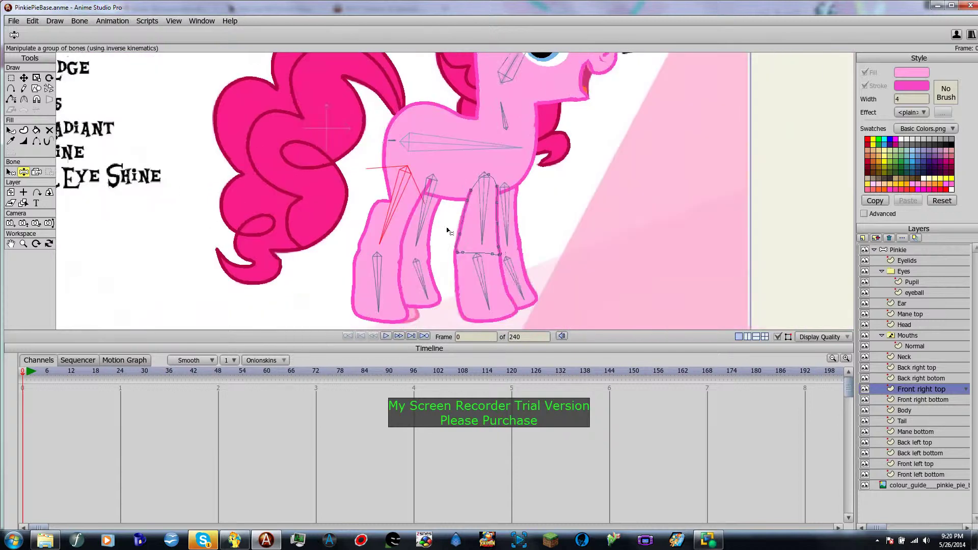
scroll(433, 268, up, 1)
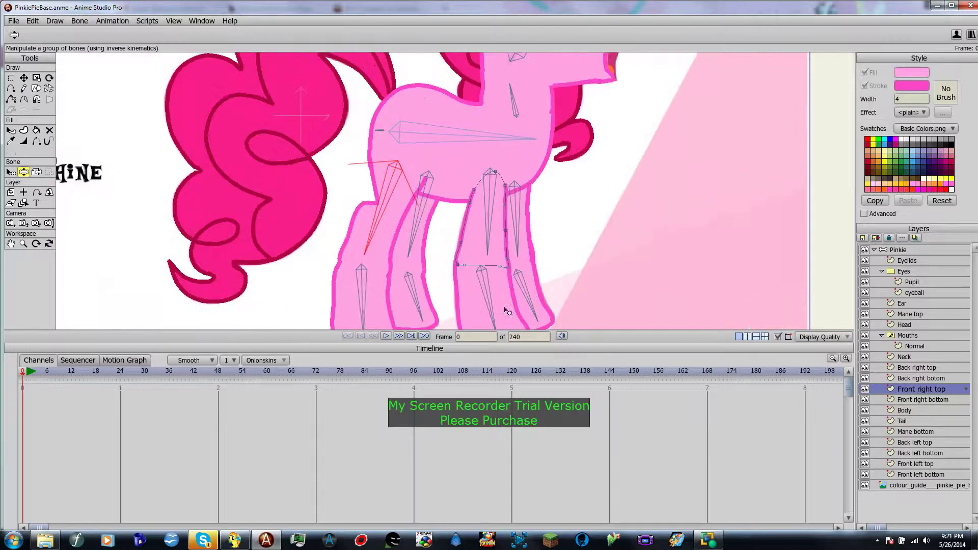
click(866, 485)
scroll(400, 284, up, 2)
scroll(444, 305, up, 2)
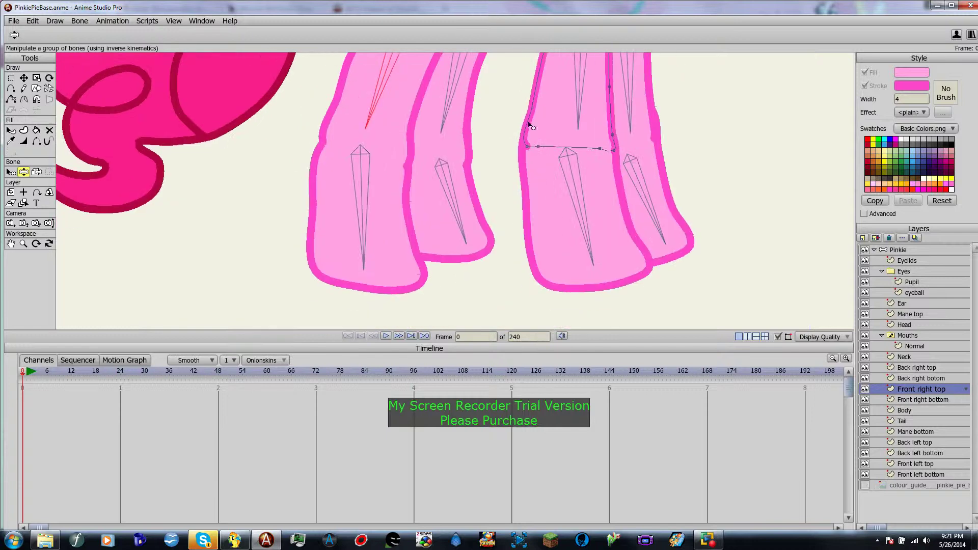
In the Pinkie bone layer, enable angle constraints on the back left bottom bone and adjust its minimum, using the back right bottom bone's limits as reference
click(904, 252)
drag(450, 194, 404, 315)
click(405, 317)
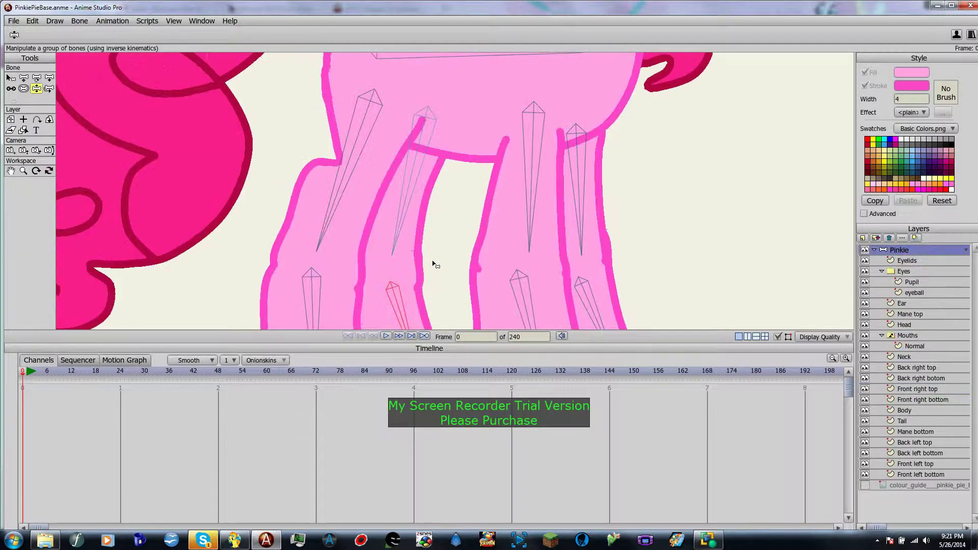
drag(434, 263, 436, 186)
click(11, 78)
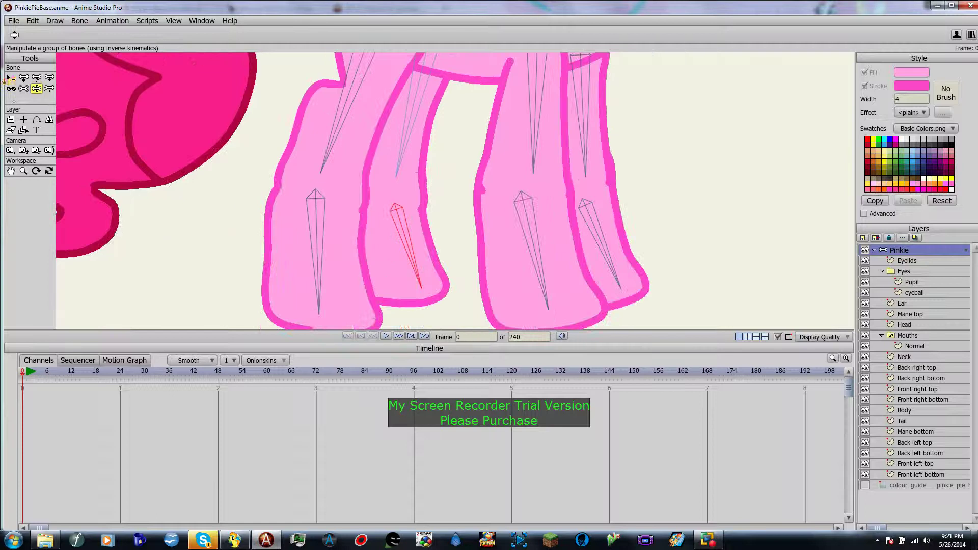
click(216, 39)
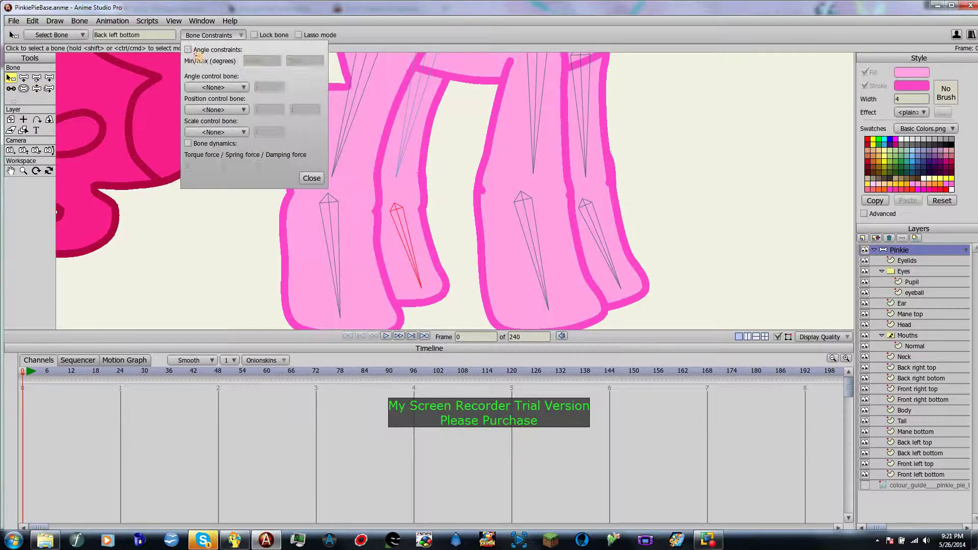
click(189, 49)
click(334, 250)
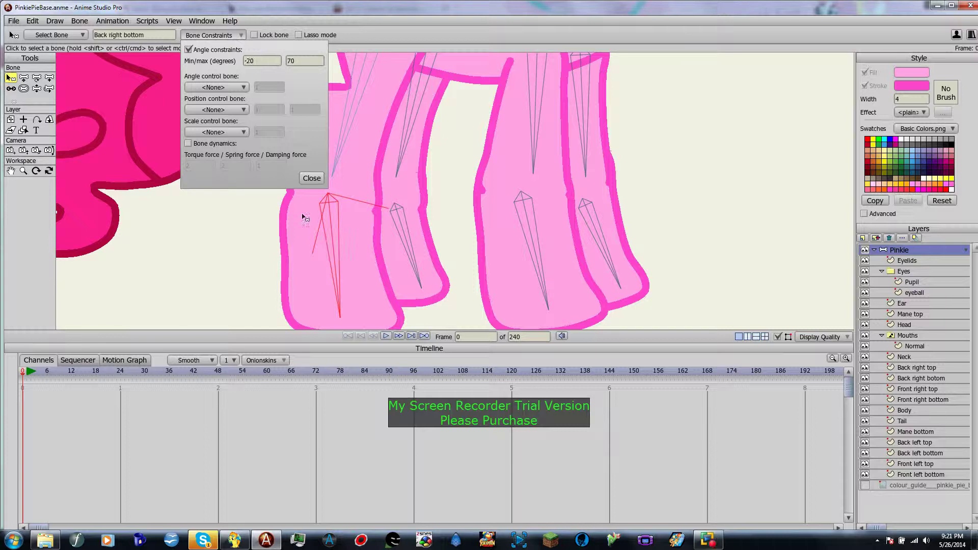
click(407, 235)
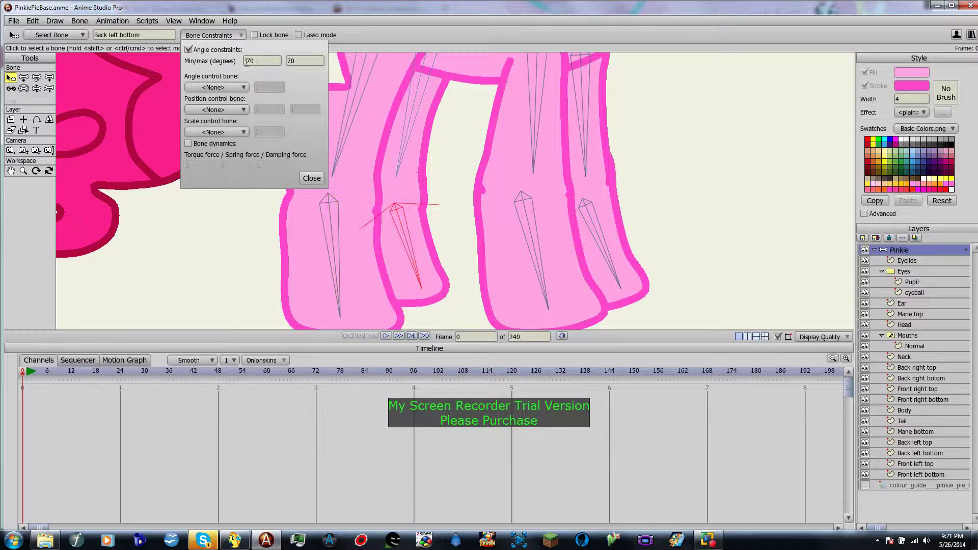
click(249, 61)
Enable angle constraints on the back left top bone with limits of -70 and 40 degrees, like the back right top bone
click(355, 110)
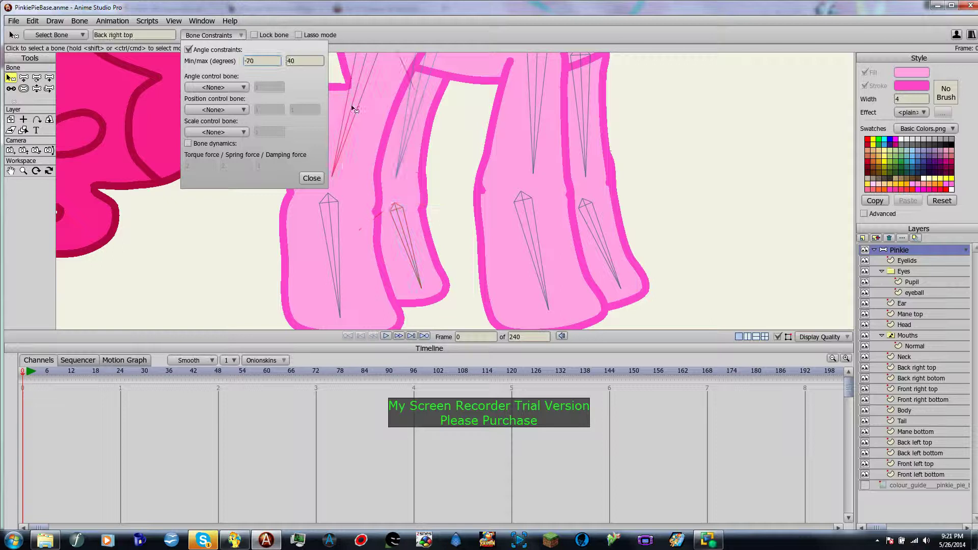
click(411, 113)
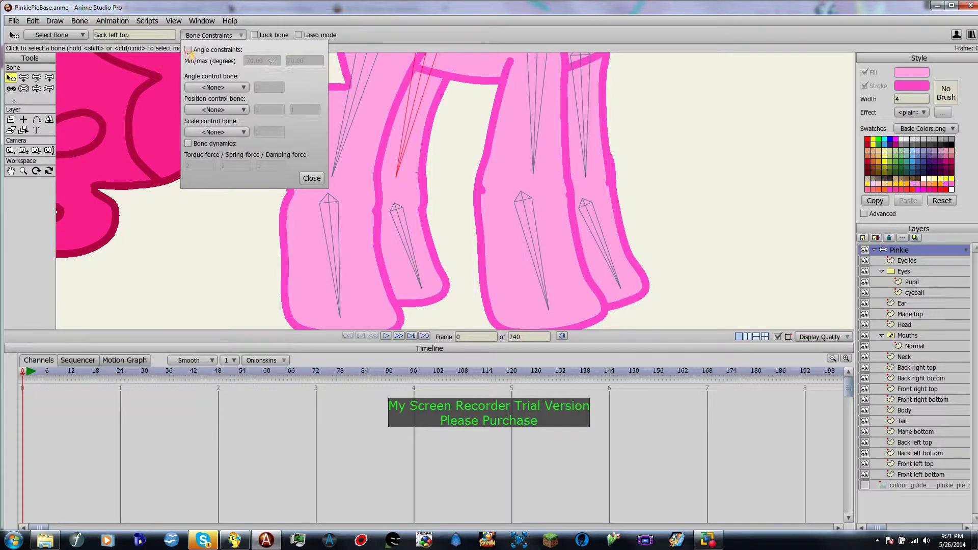
click(188, 50)
click(289, 61)
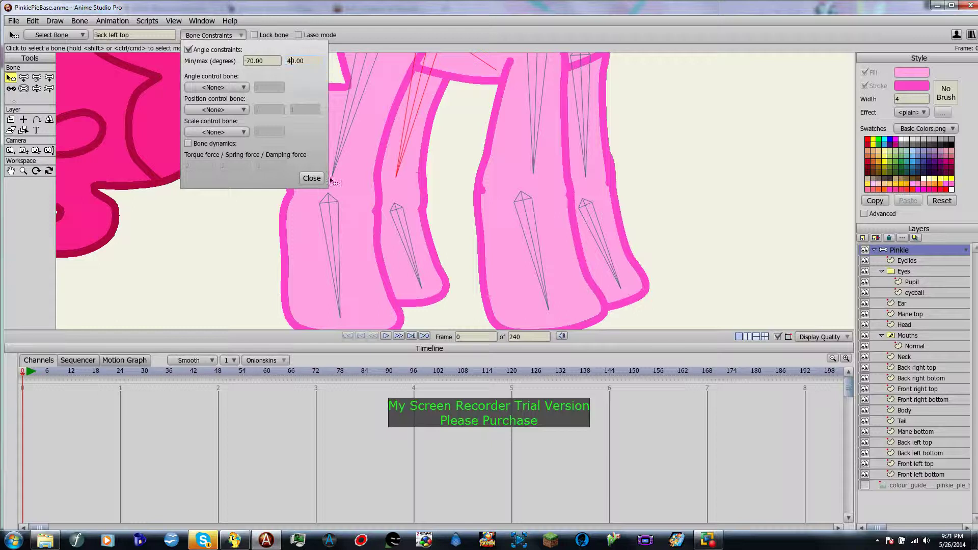
click(312, 178)
Select the front right top bone and enable its angle constraints
drag(464, 124, 391, 189)
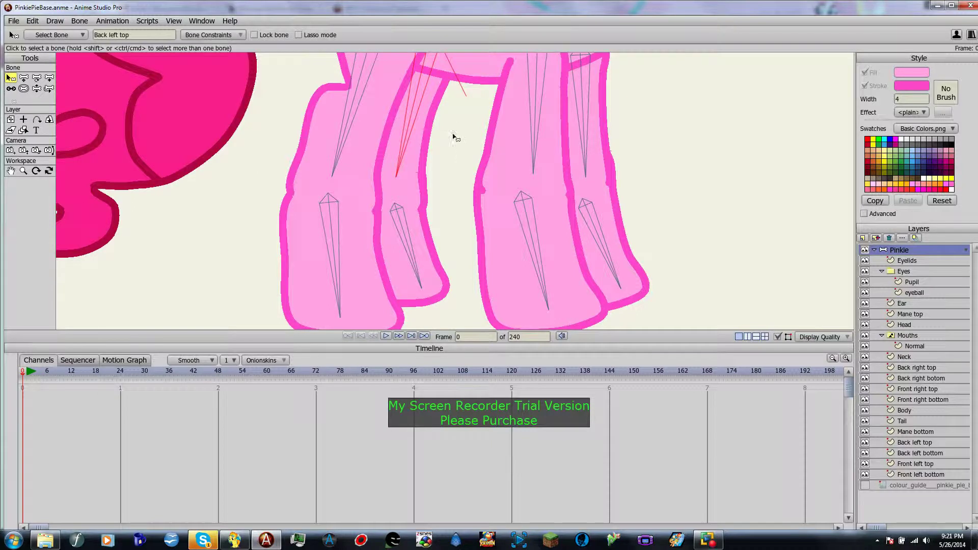
drag(483, 109, 316, 173)
click(366, 175)
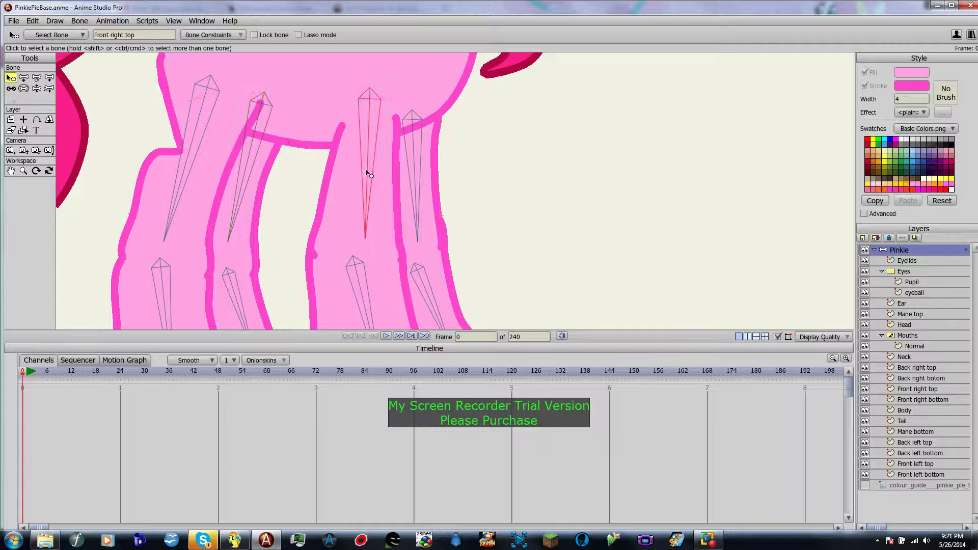
drag(513, 194, 517, 151)
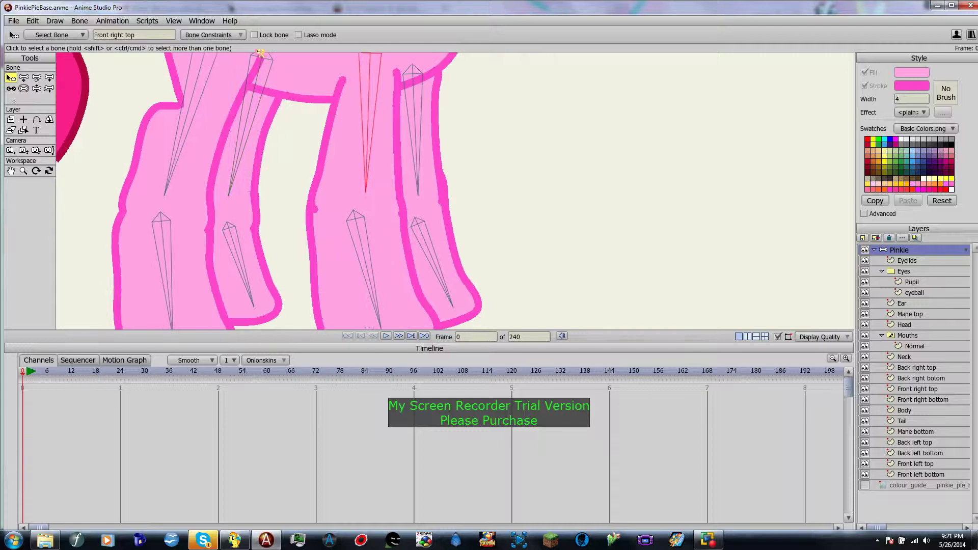
click(239, 35)
click(188, 50)
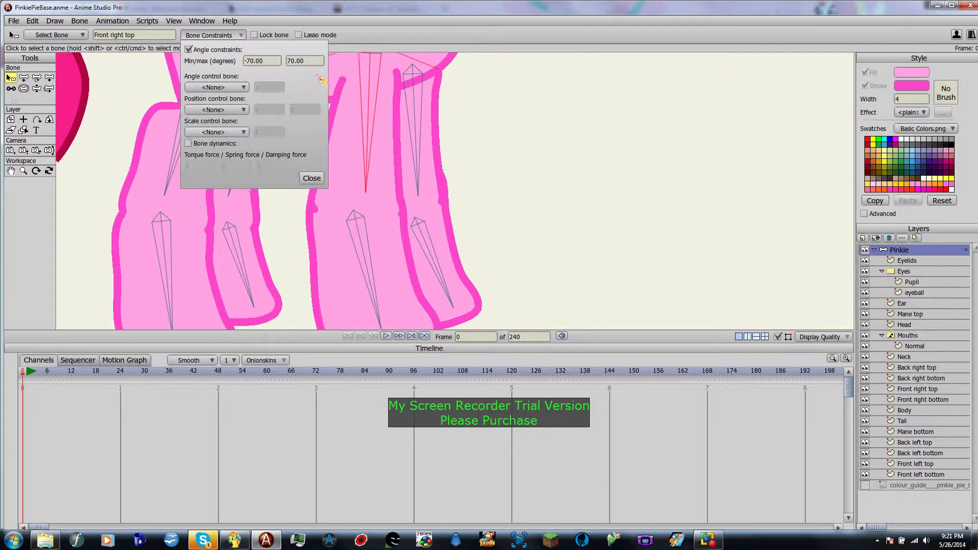
drag(505, 106, 522, 167)
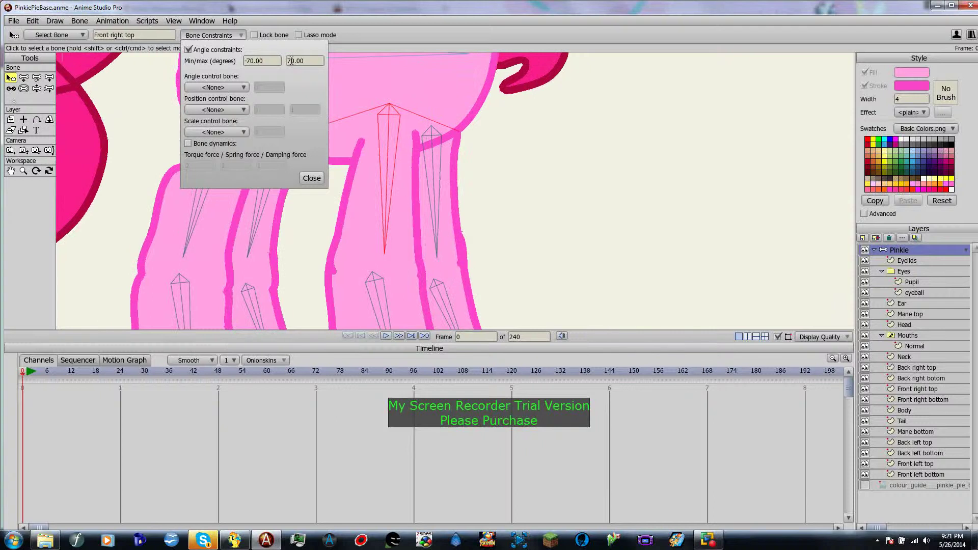
Set the front right top bone's angle limits to a minimum of -40 and a maximum of 90 degrees
click(288, 62)
text(9)
click(276, 61)
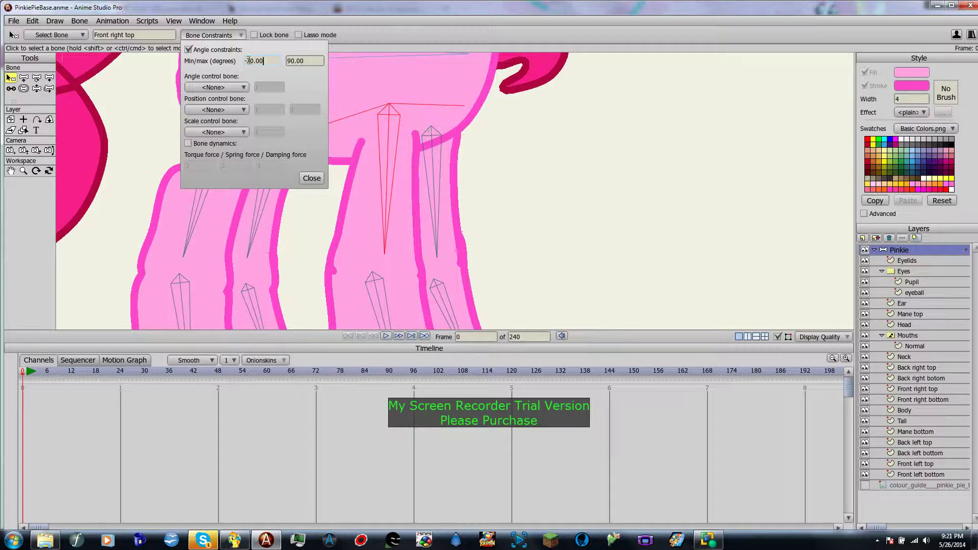
text(4)
click(304, 62)
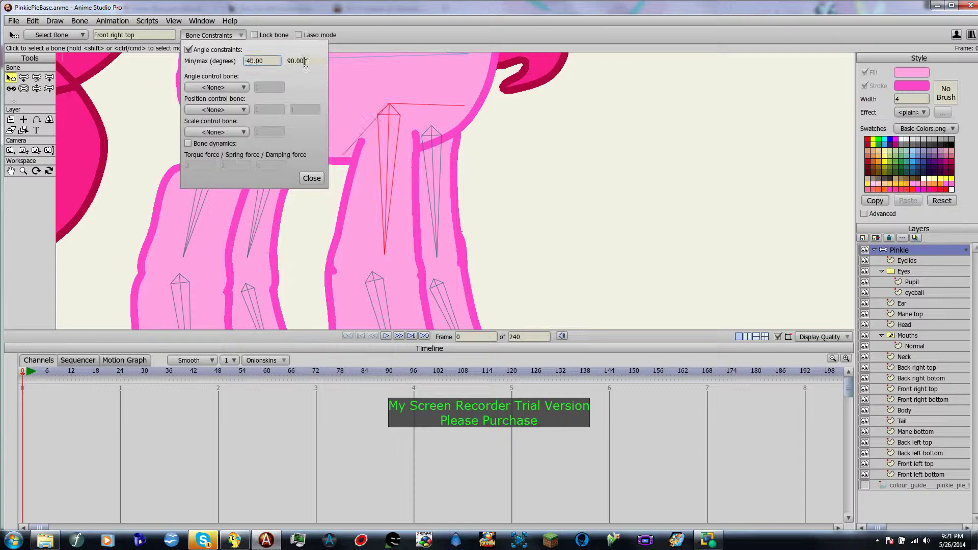
click(305, 62)
click(312, 62)
Enable angle constraints on the front right bottom bone and set the minimum to -20 degrees
scroll(429, 235, down, 3)
click(377, 185)
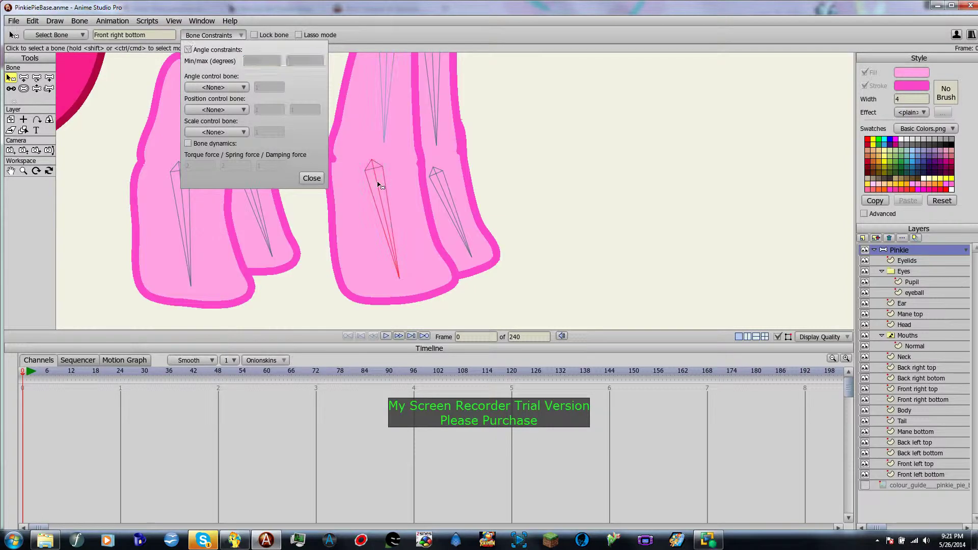
click(189, 50)
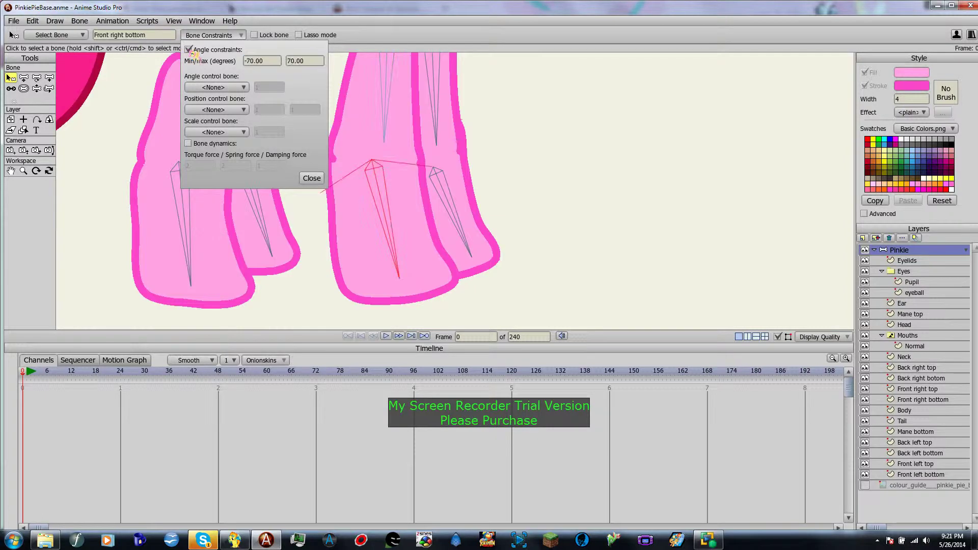
click(250, 60)
key(BackSpace)
text(2)
click(312, 60)
Set the front right bottom bone's angle limits to a minimum of -50 and a maximum of 20 degrees
click(249, 61)
key(BackSpace)
text(5)
click(305, 60)
click(290, 60)
key(BackSpace)
text(2)
click(268, 61)
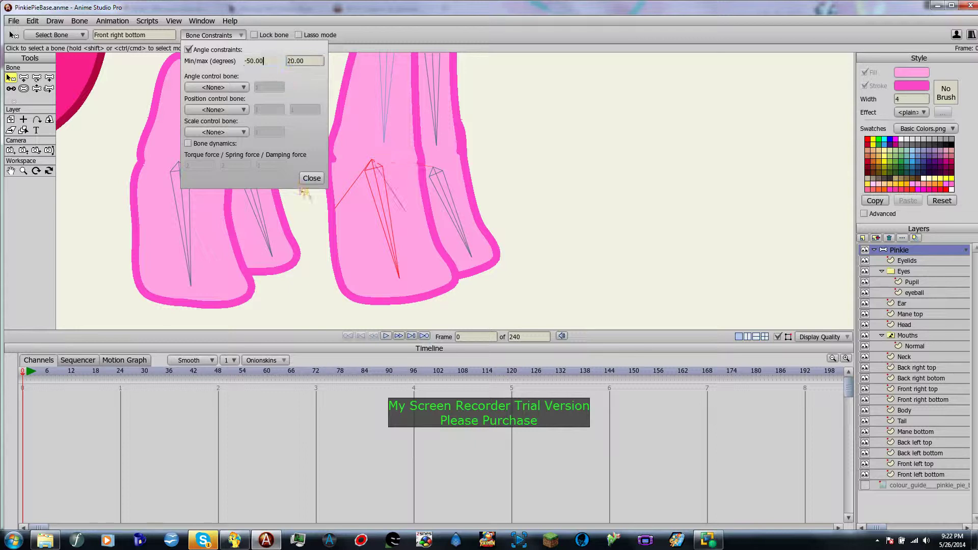
click(312, 179)
Test the constrained bending of the front right leg by swinging it forward with the Manipulate Bones tool
key(z)
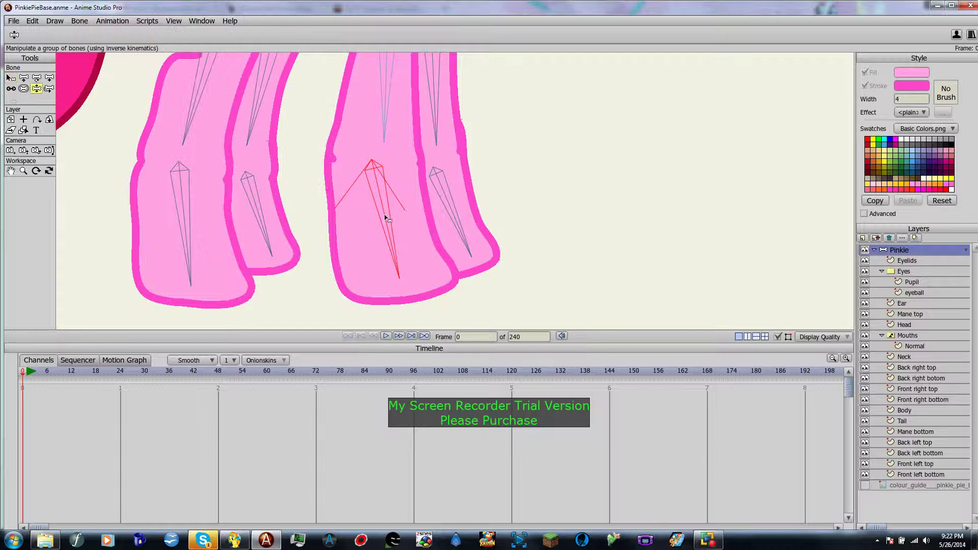
drag(386, 214, 474, 44)
scroll(455, 196, down, 3)
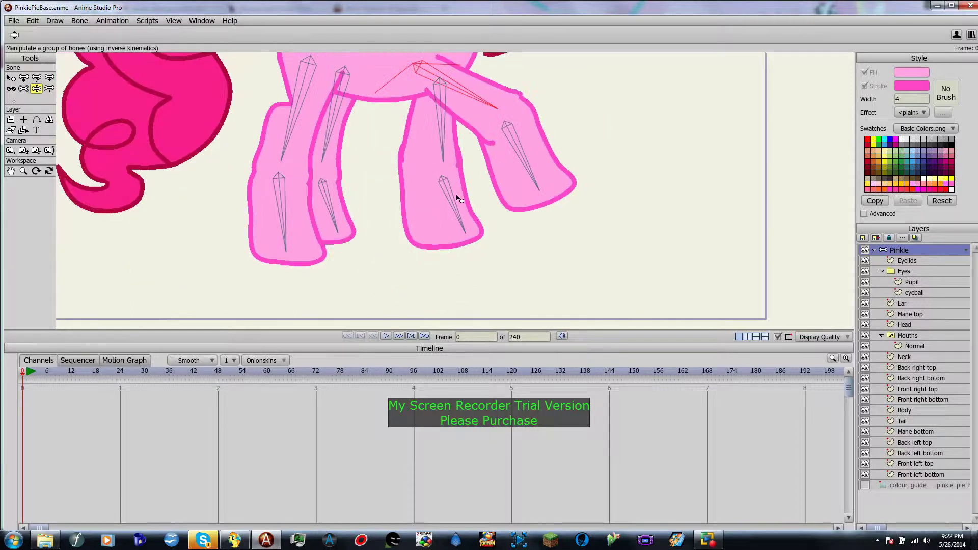
click(500, 144)
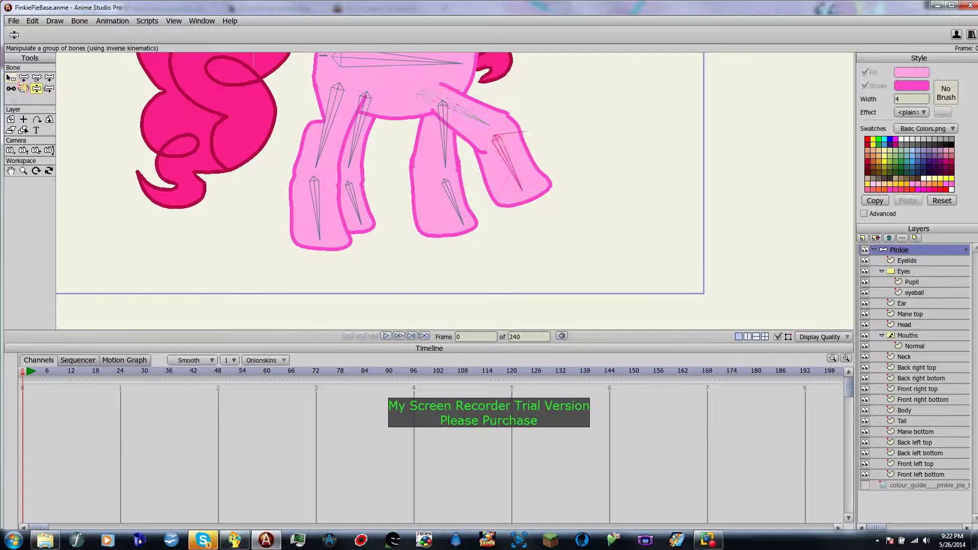
Set the front right bottom bone's minimum angle to -70 degrees
click(11, 77)
click(209, 36)
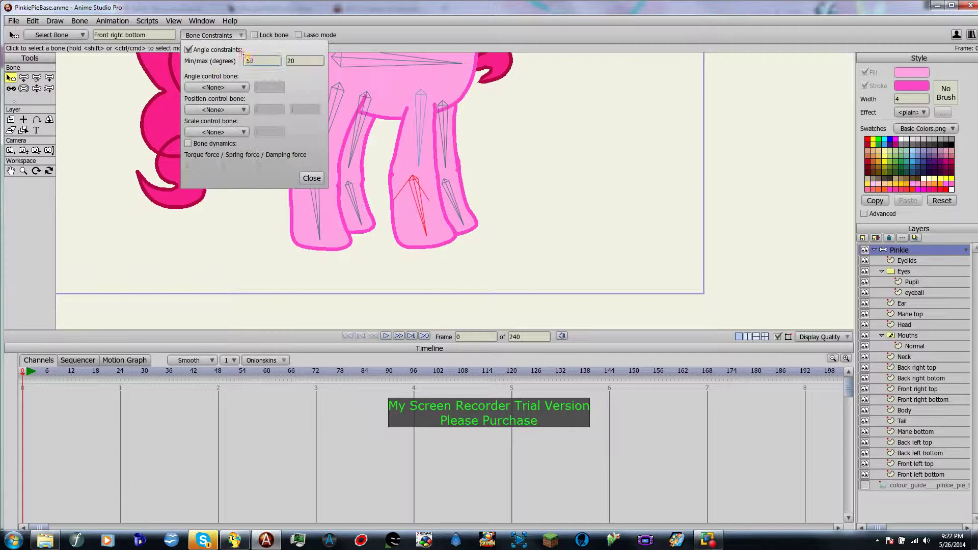
click(250, 61)
key(BackSpace)
text(7)
click(315, 60)
scroll(446, 211, up, 3)
click(311, 178)
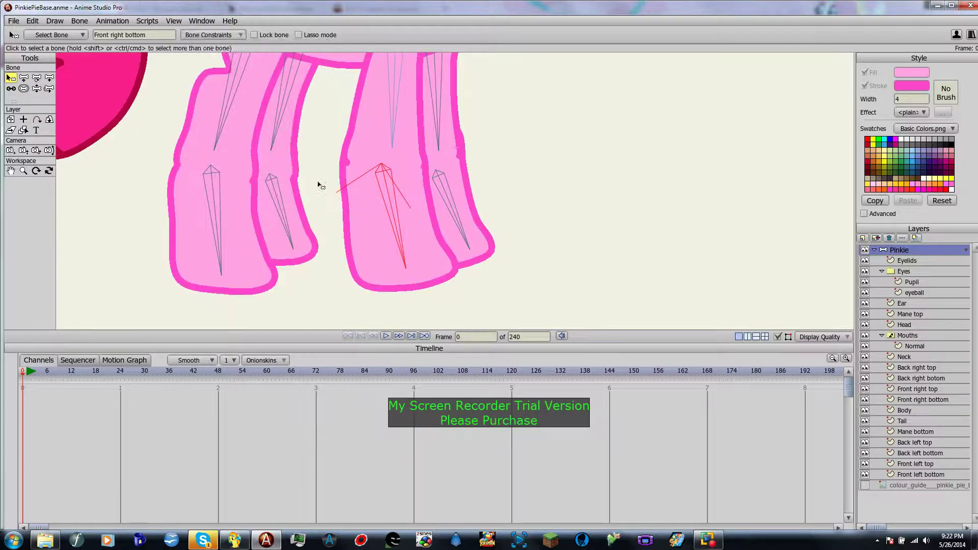
Test the front right leg's upper and lower bones again with Manipulate Bones, swinging them forward and back
key(z)
drag(402, 246, 578, 170)
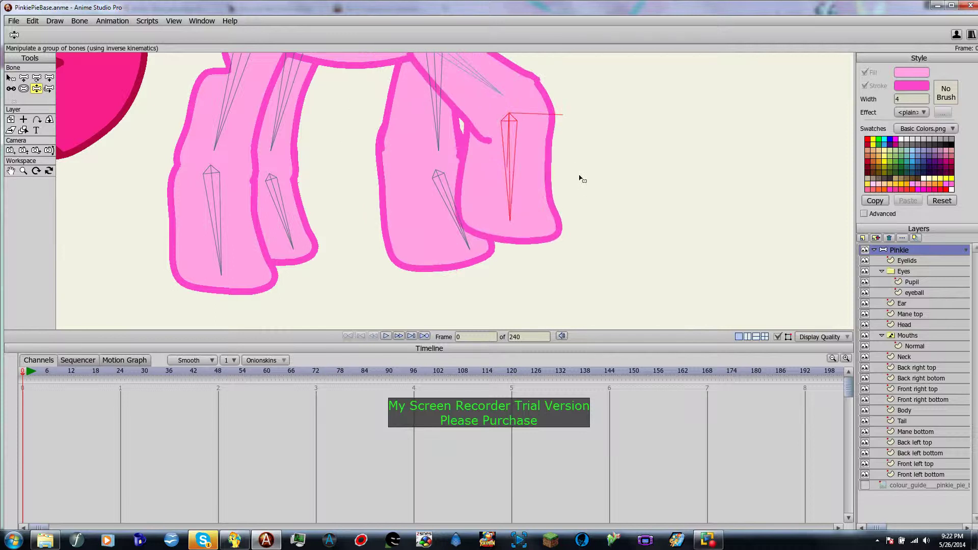
scroll(579, 178, up, 3)
drag(488, 102, 498, 77)
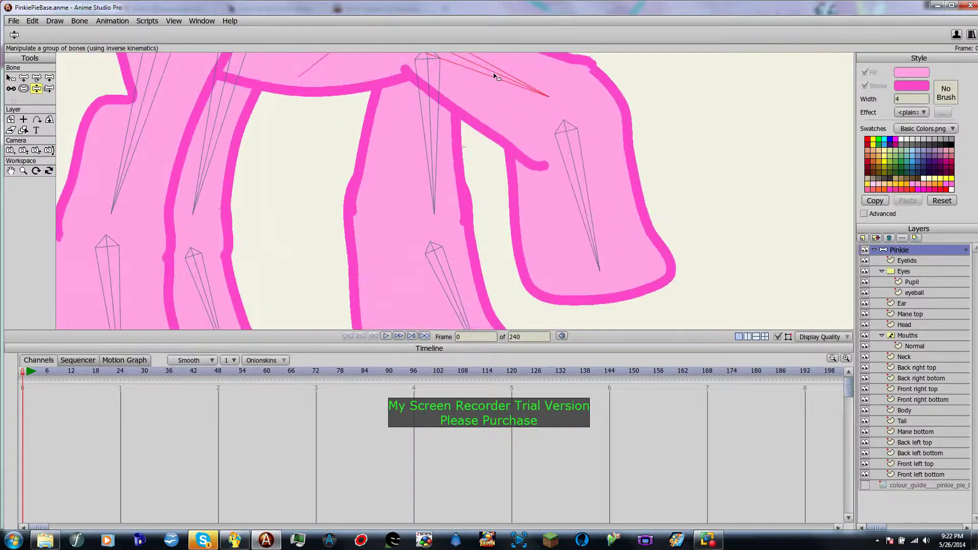
drag(600, 218, 549, 201)
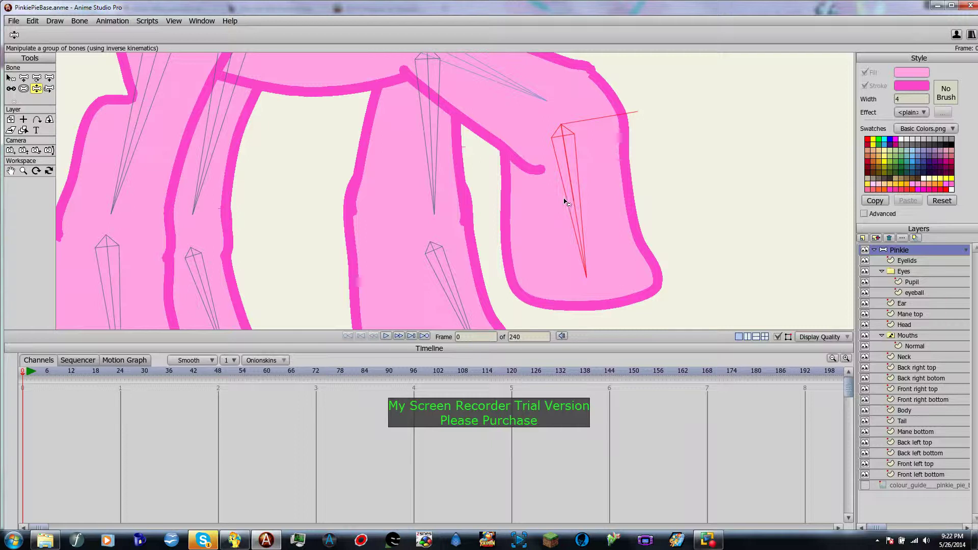
scroll(599, 211, down, 2)
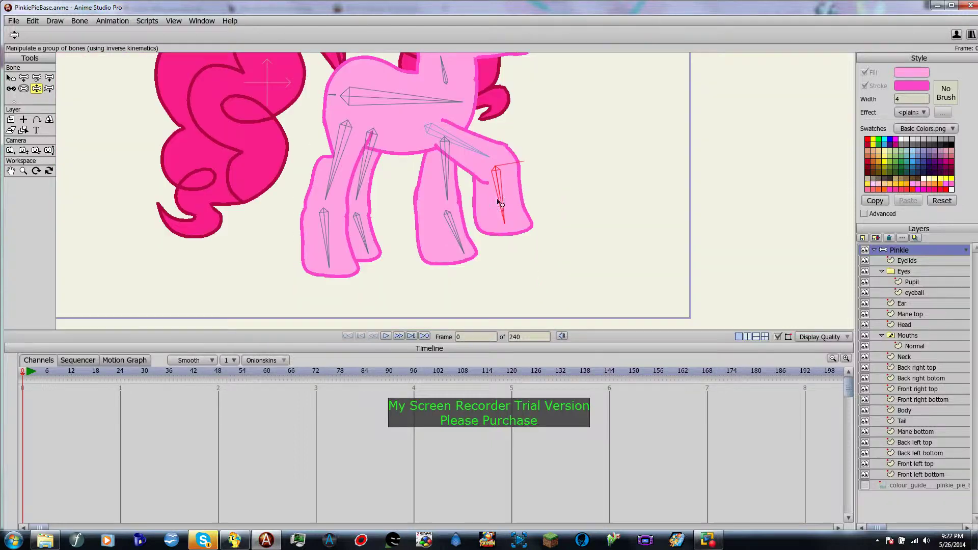
drag(498, 204, 410, 248)
drag(432, 158, 420, 171)
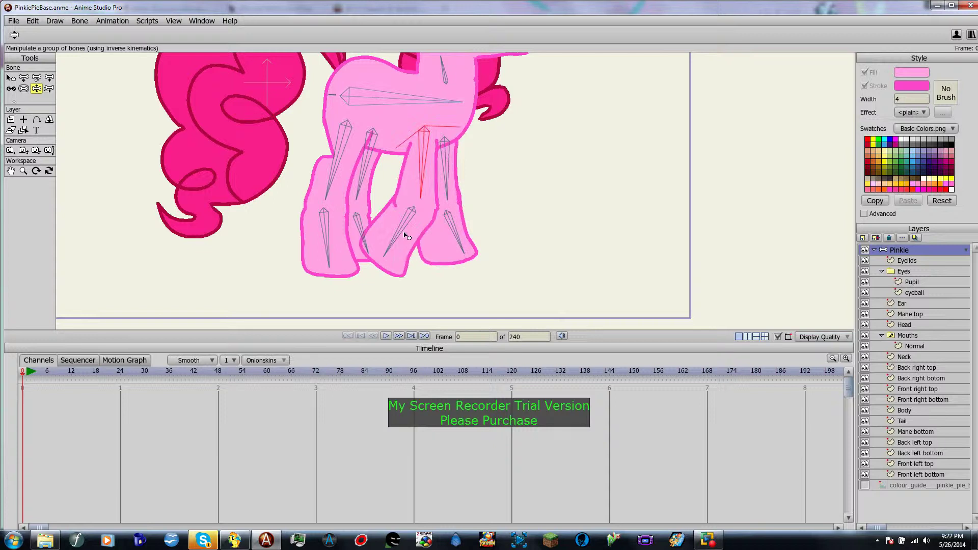
drag(406, 233, 444, 229)
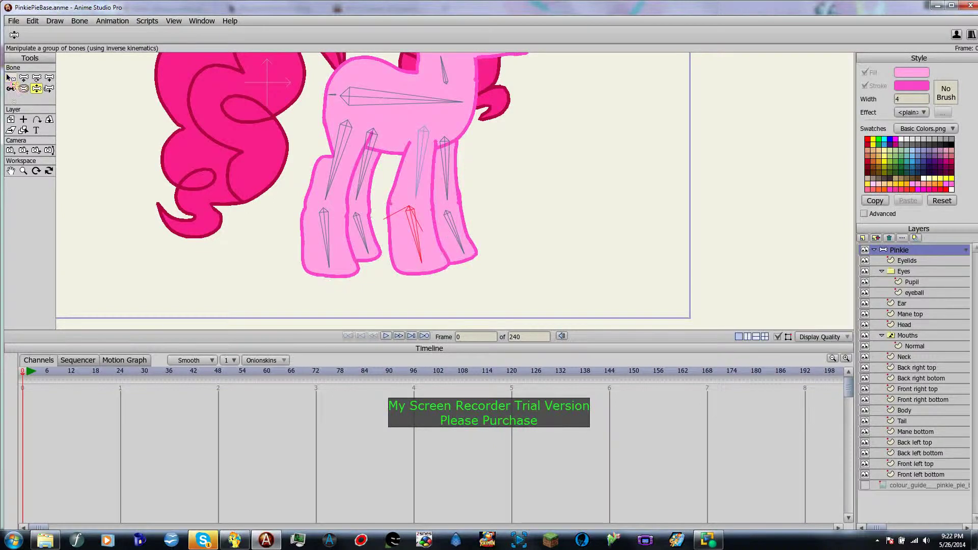
Enable angle constraints on the front left bottom bone and adjust its maximum angle, checking against the front right bottom bone's limits
click(10, 77)
click(449, 223)
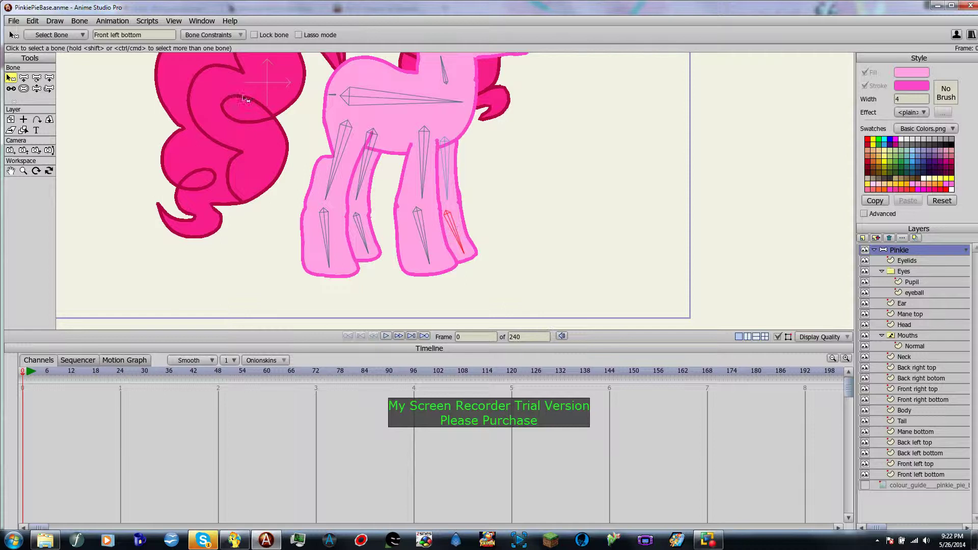
click(204, 35)
click(188, 50)
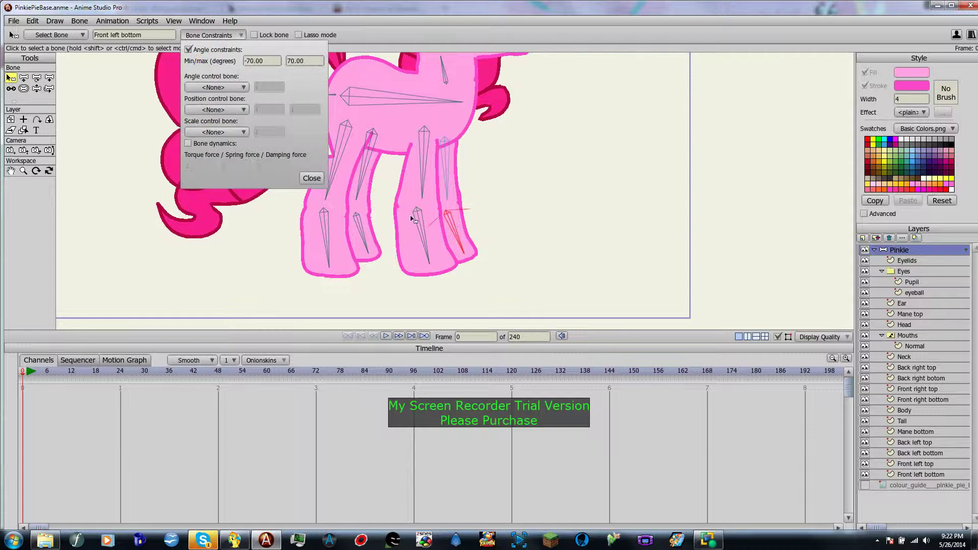
click(417, 219)
click(453, 232)
drag(305, 60, 233, 70)
Enable angle constraints on the front left top bone with a minimum of -50 and a maximum of 90 degrees
click(425, 156)
click(447, 159)
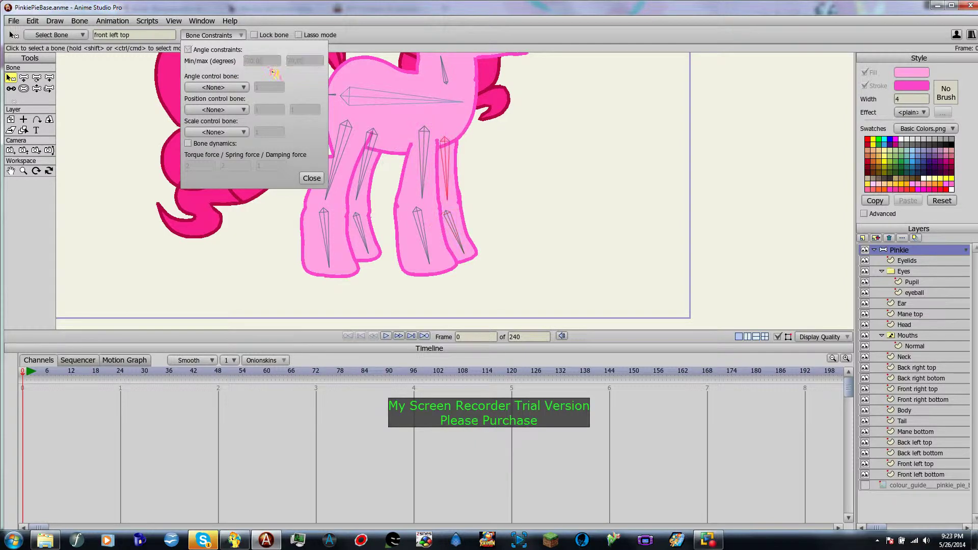
click(188, 49)
click(252, 61)
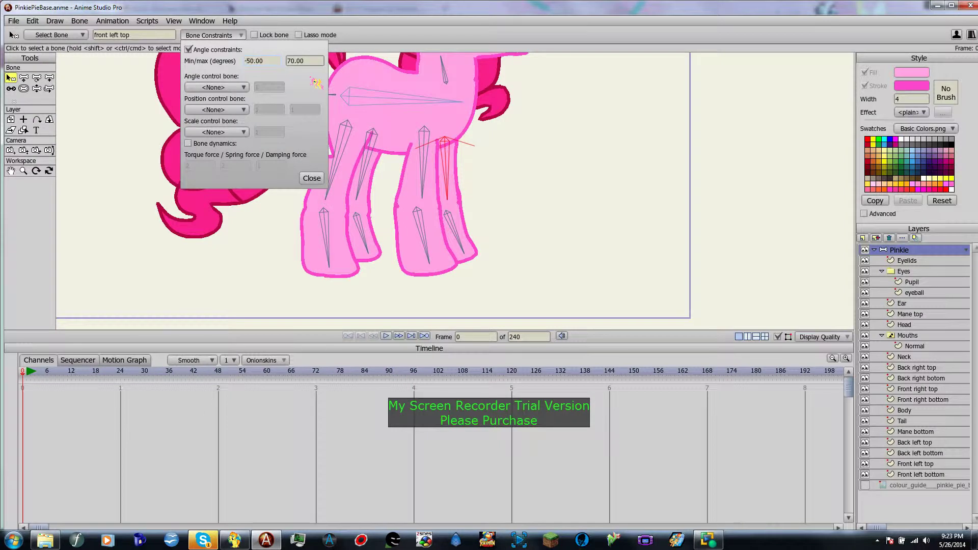
click(289, 61)
scroll(395, 87, up, 9)
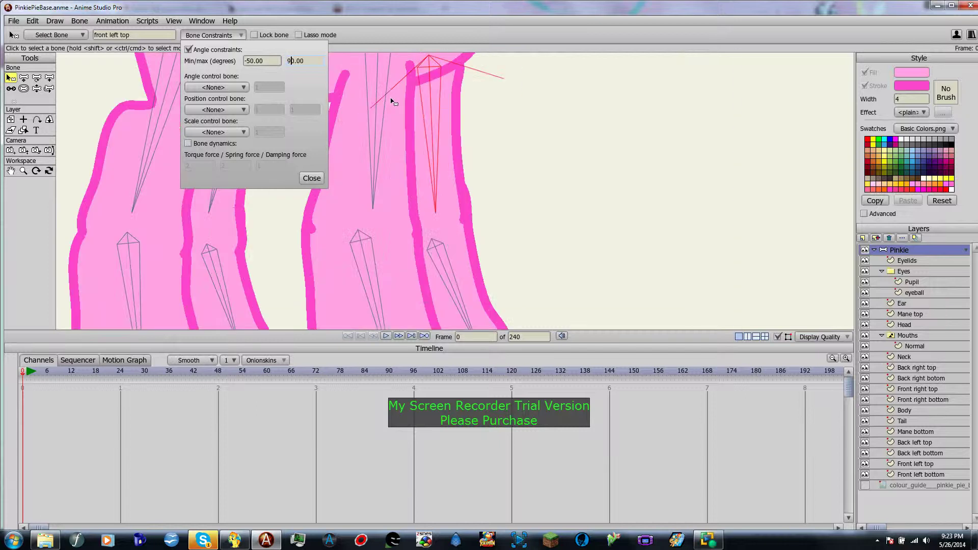
Enable angle constraints on the neck bone and set its minimum angle to -50 degrees
drag(473, 127, 542, 285)
scroll(517, 220, down, 4)
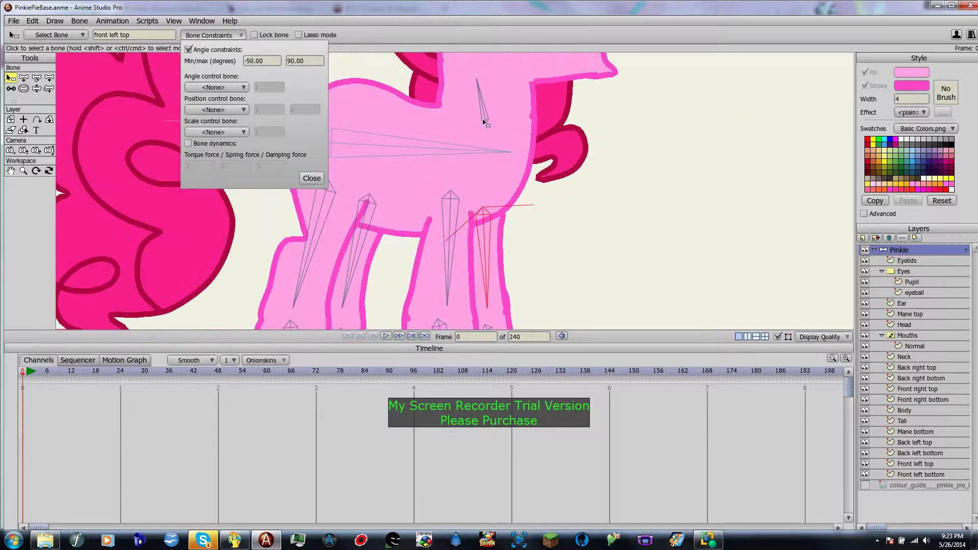
click(483, 123)
drag(515, 123, 502, 185)
click(189, 50)
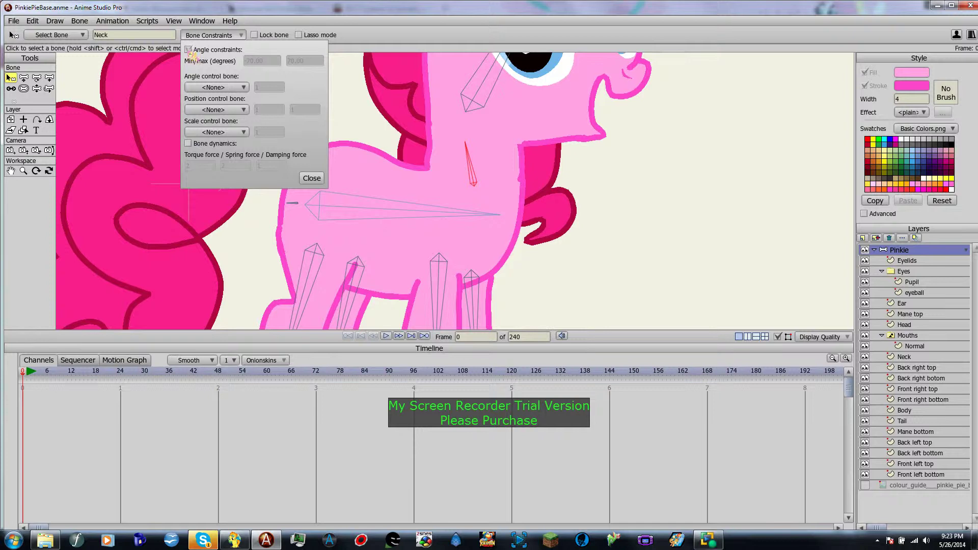
click(189, 49)
click(250, 61)
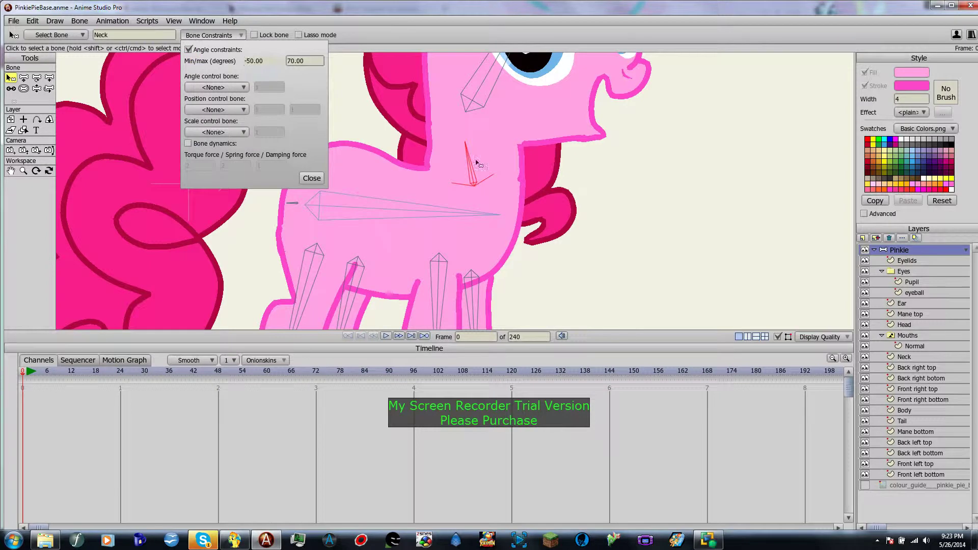
Set the neck bone's angle limits to a minimum of -90 and a maximum of 40 degrees
click(310, 61)
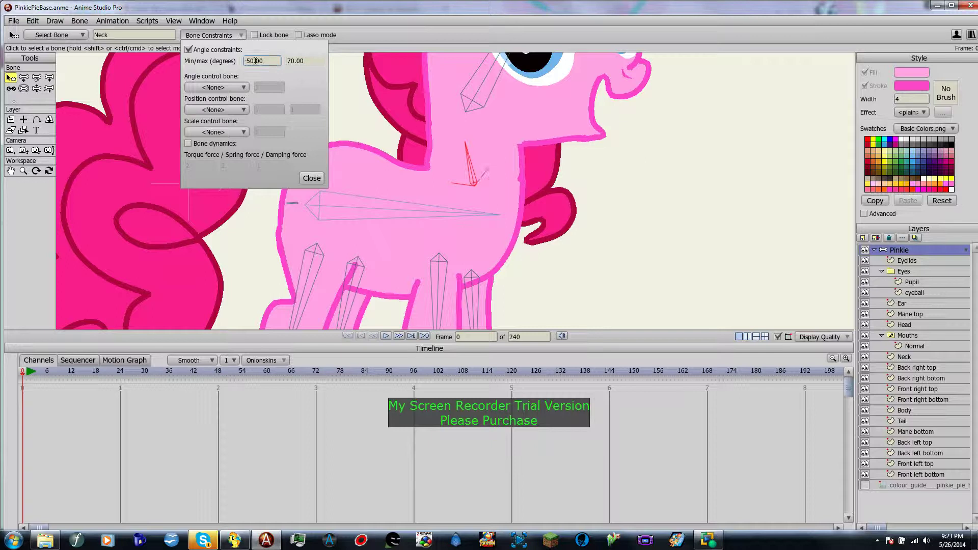
click(251, 61)
click(291, 61)
click(265, 61)
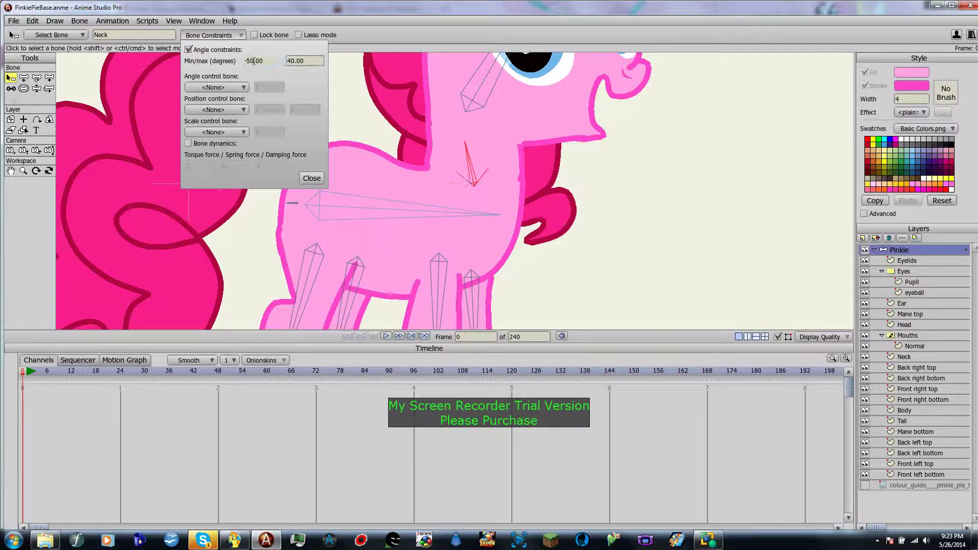
click(249, 61)
text(9)
click(318, 60)
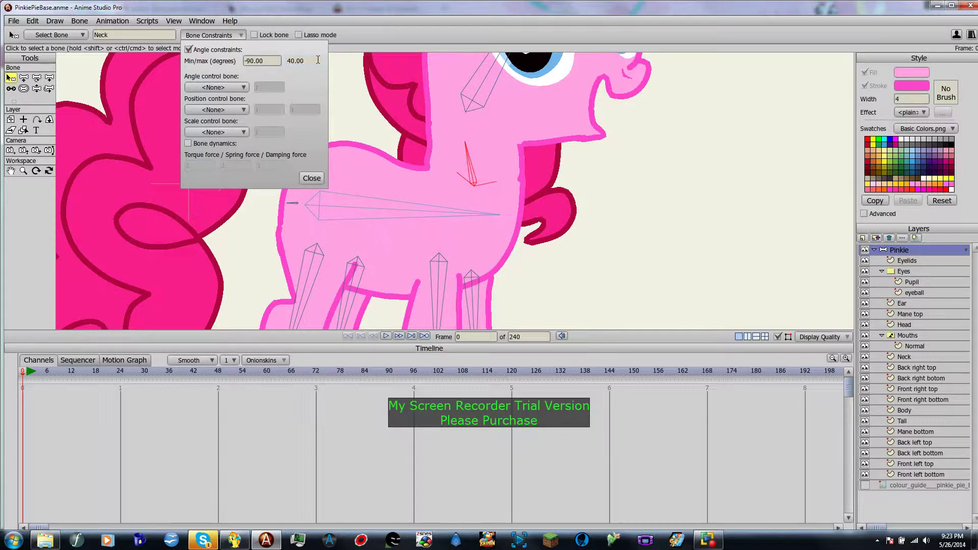
click(312, 178)
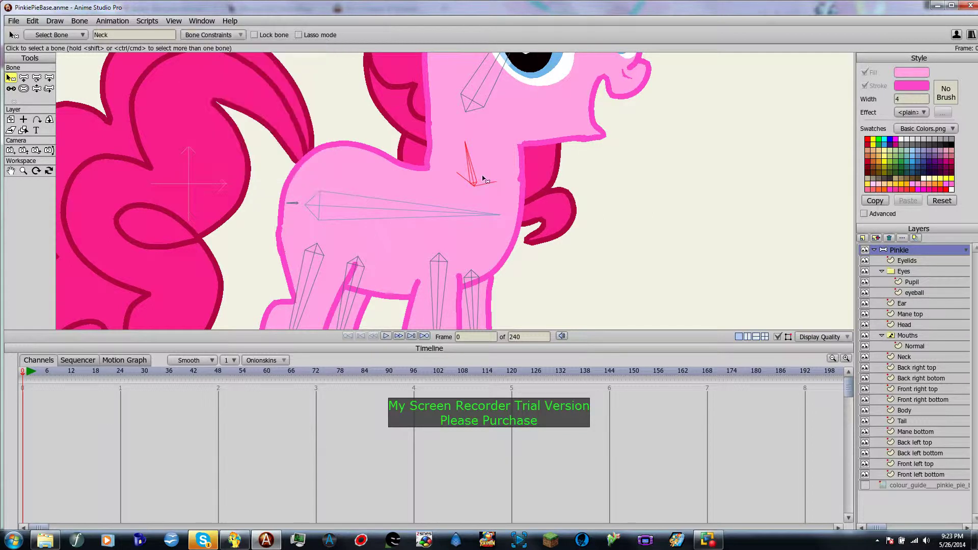
Test the neck bone's range with Manipulate Bones by swinging the head backward and forward, undoing and redoing the poses
key(z)
scroll(484, 181, down, 4)
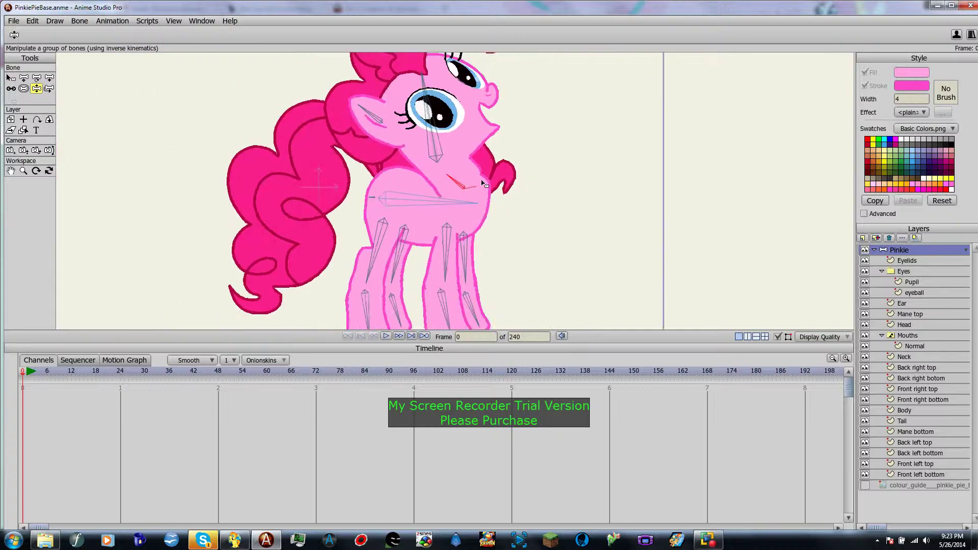
drag(460, 184, 359, 2)
key(ctrl+shift+z)
key(ctrl+z)
key(ctrl+shift+z)
key(ctrl+z)
key(ctrl+shift+z)
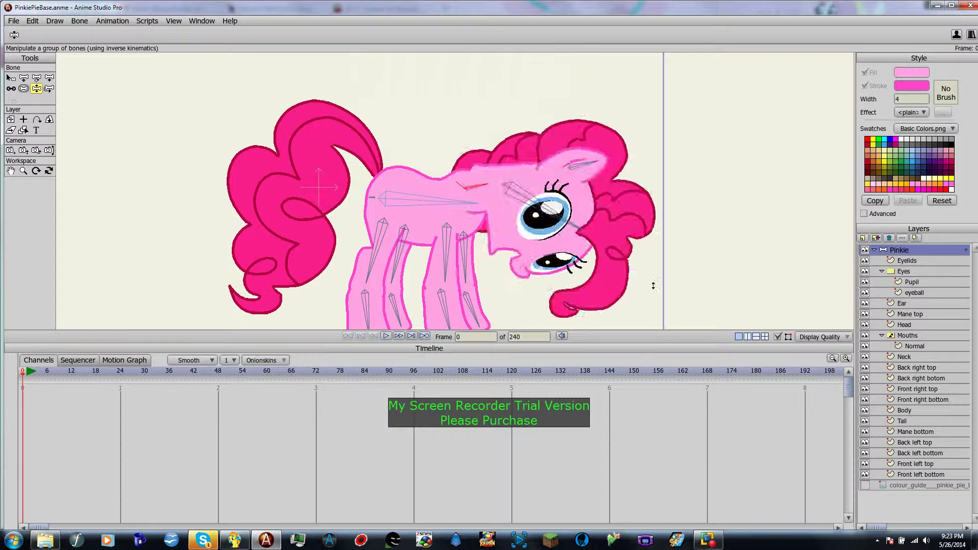
key(ctrl+z)
scroll(464, 189, up, 3)
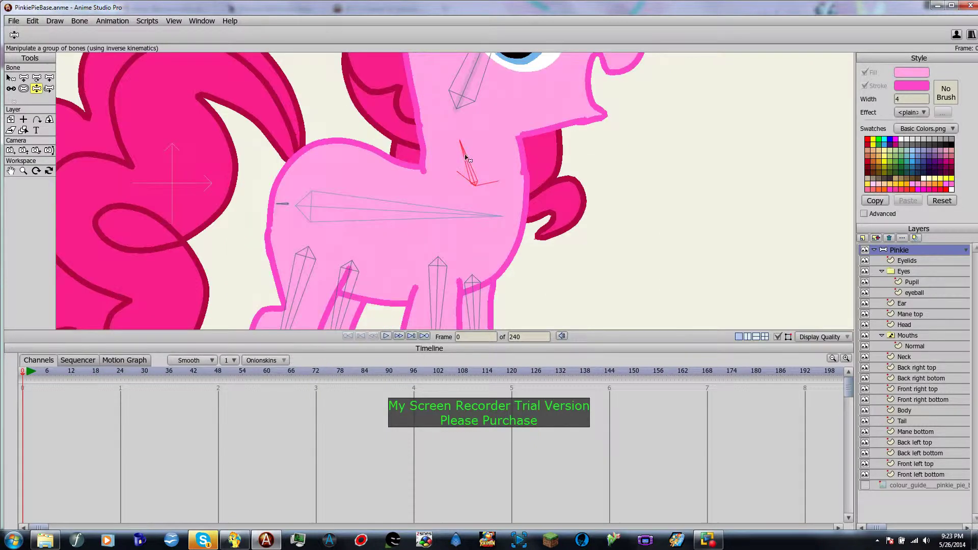
scroll(466, 158, down, 1)
scroll(578, 175, down, 3)
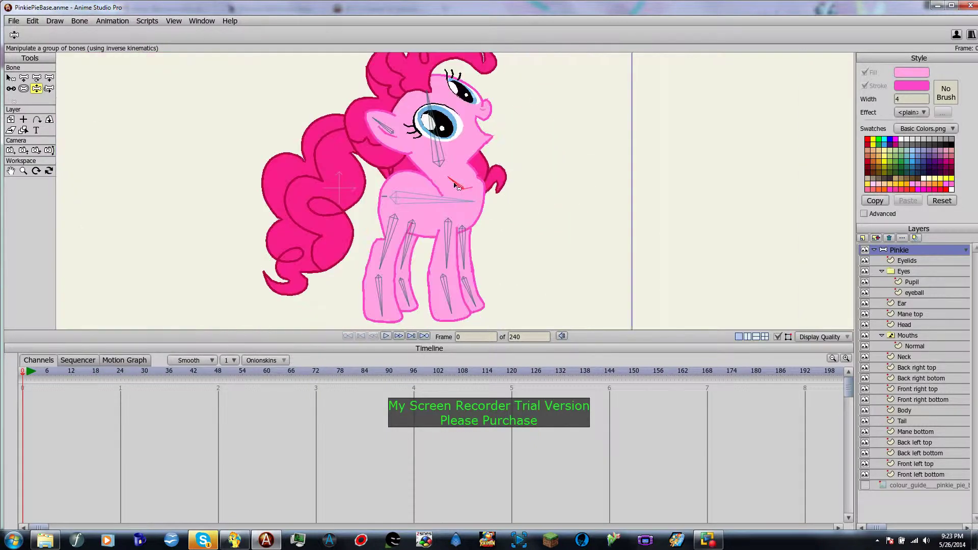
mouse_move(455, 184)
mouse_down()
mouse_move(477, 185)
mouse_move(463, 170)
mouse_up()
Enable angle constraints on the head bone and set its minimum angle to -50 degrees
click(480, 145)
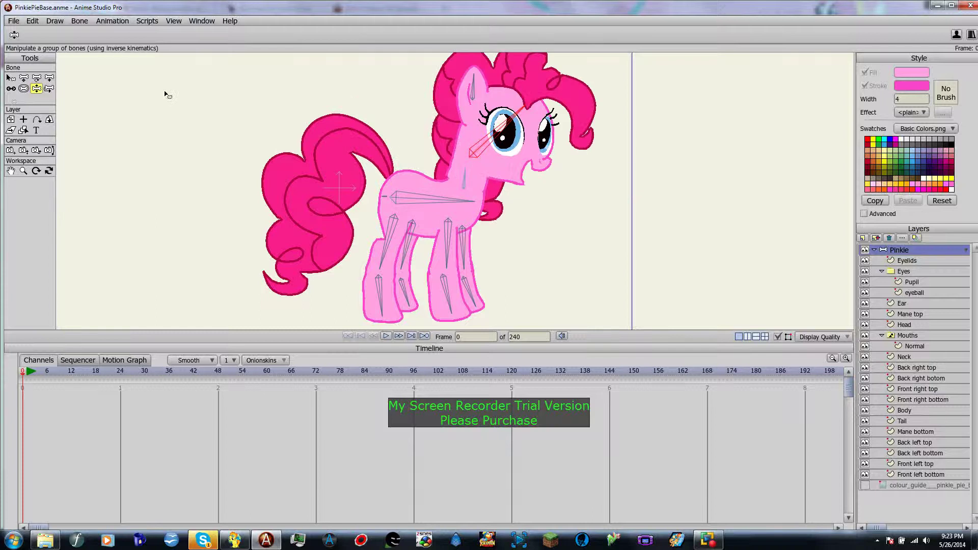
key(b)
scroll(333, 110, up, 2)
click(234, 35)
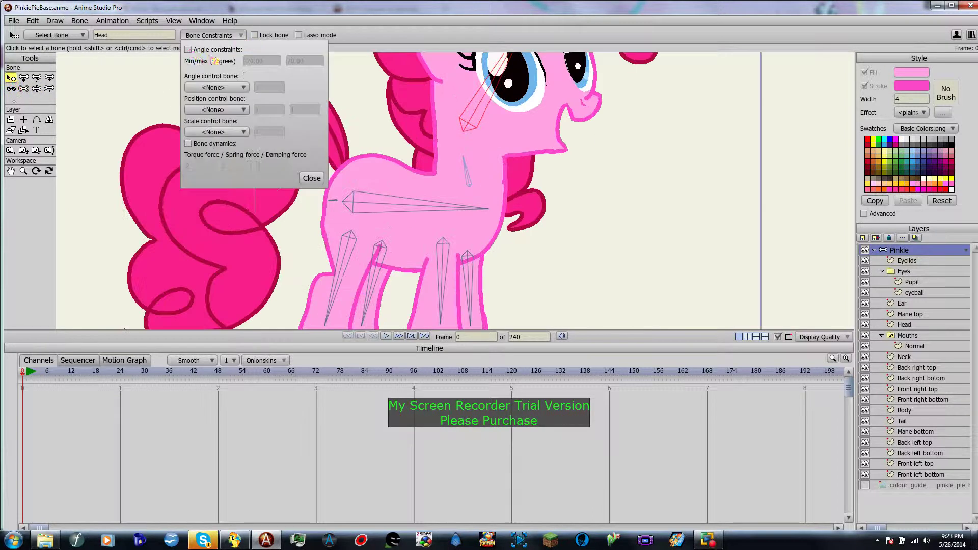
click(188, 50)
drag(562, 165, 535, 204)
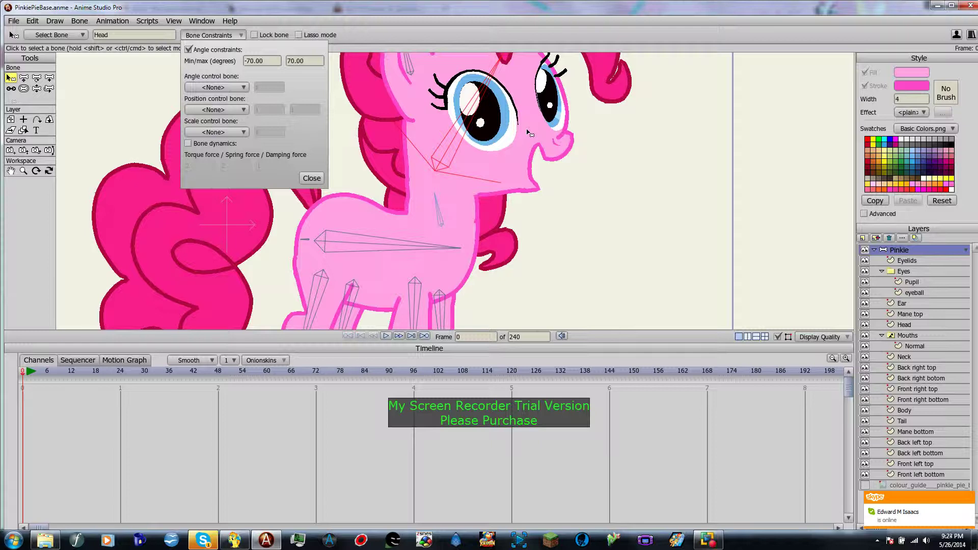
click(251, 61)
click(315, 62)
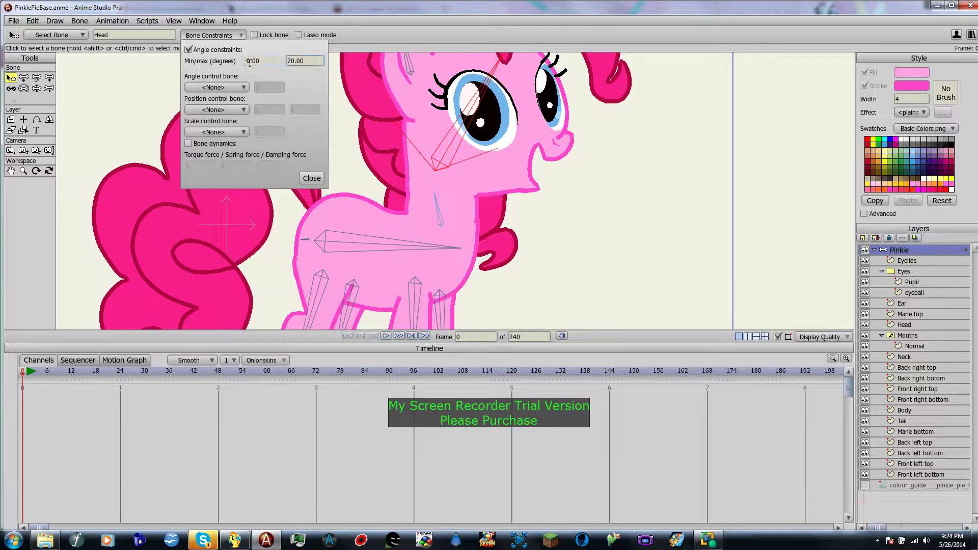
text(5)
click(310, 59)
click(312, 178)
Test the head bone's limits with Manipulate Bones by swinging the head down toward the front legs and back up
key(z)
drag(473, 176, 516, 353)
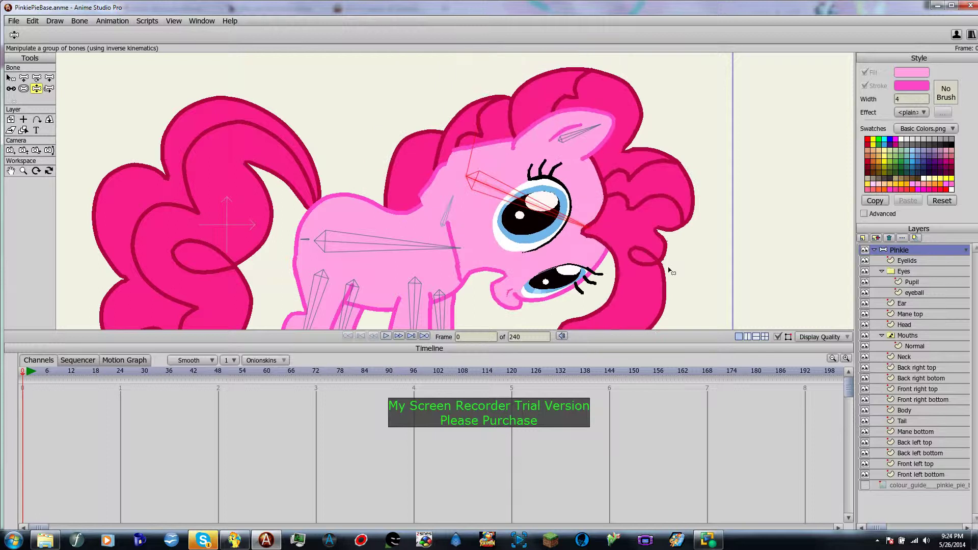
scroll(671, 270, down, 3)
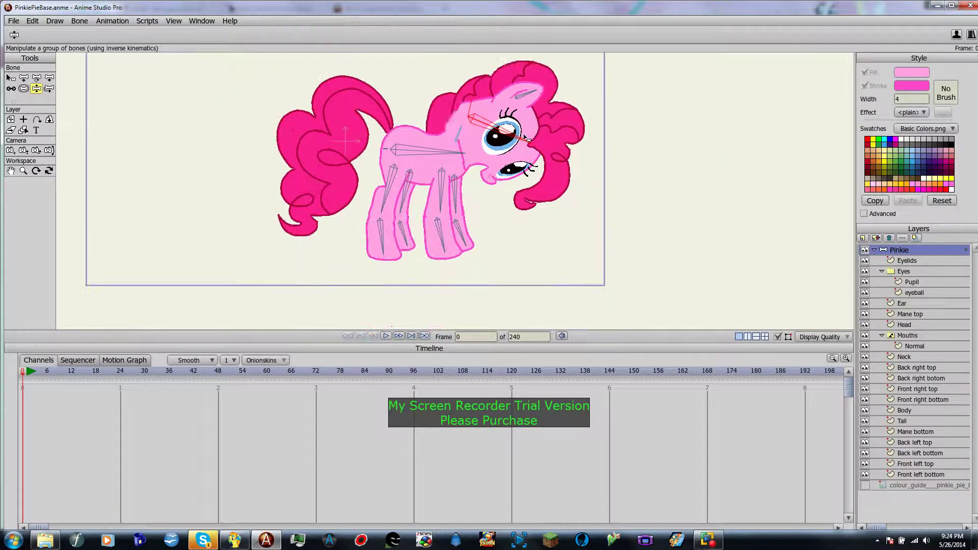
drag(526, 137, 349, 284)
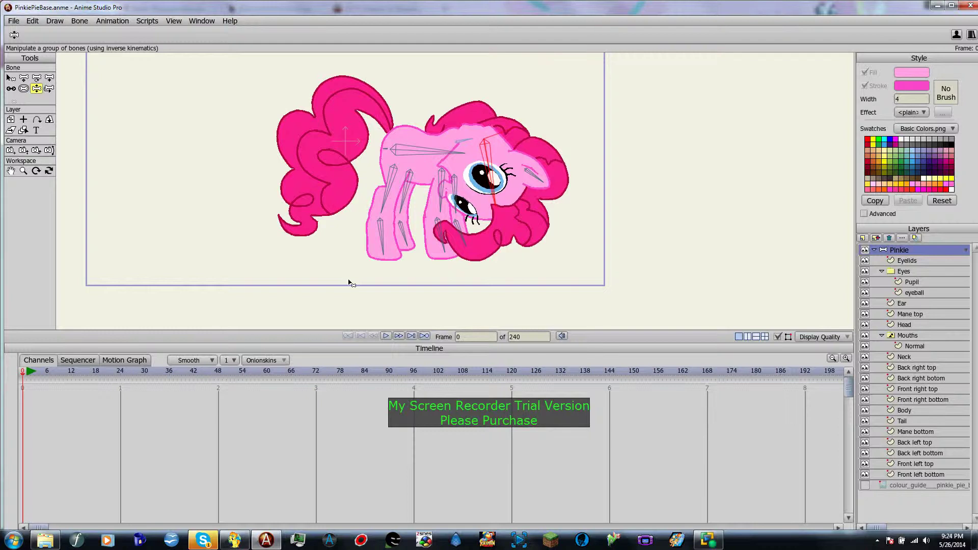
scroll(498, 176, down, 3)
scroll(501, 163, up, 6)
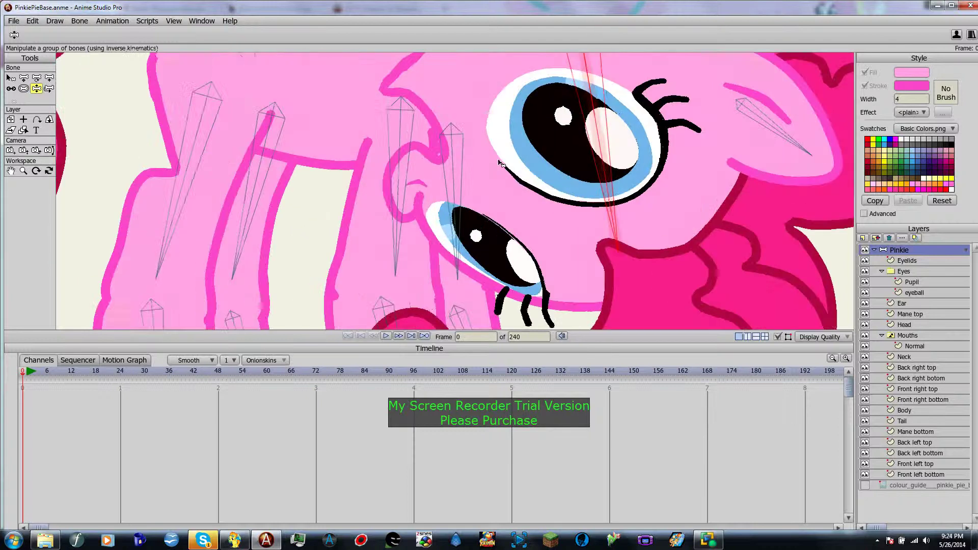
scroll(502, 164, down, 4)
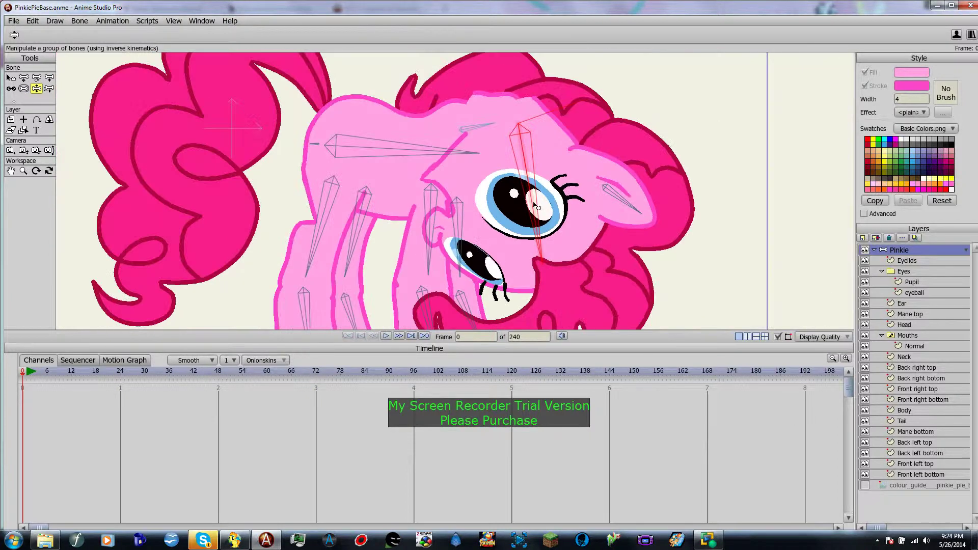
drag(534, 203, 393, 2)
scroll(533, 175, down, 2)
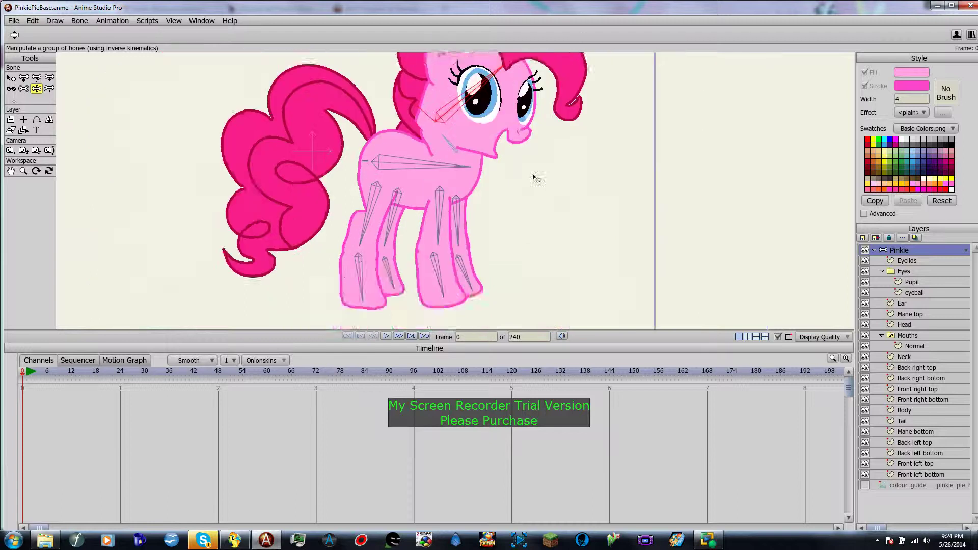
Tilt the head backward over the body, undo the tilt, and test the neck and head bones in a forward pose
drag(533, 176, 533, 222)
drag(477, 133, 284, 239)
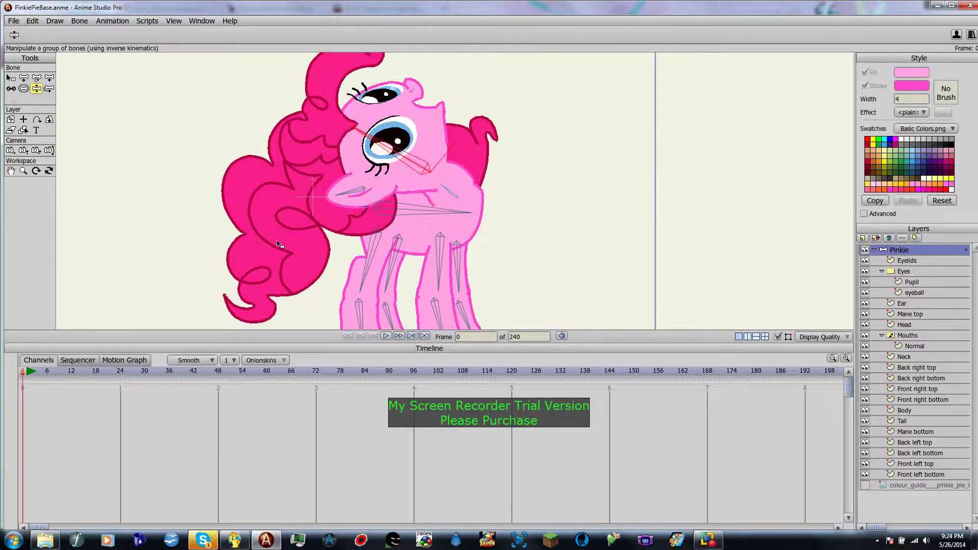
scroll(511, 191, up, 2)
key(ctrl+z)
key(ctrl+z)
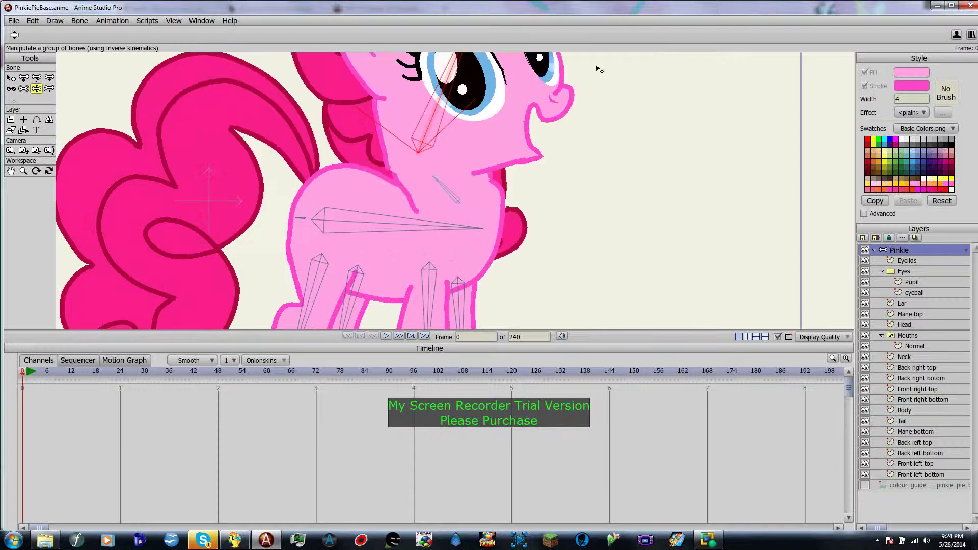
drag(449, 182, 460, 178)
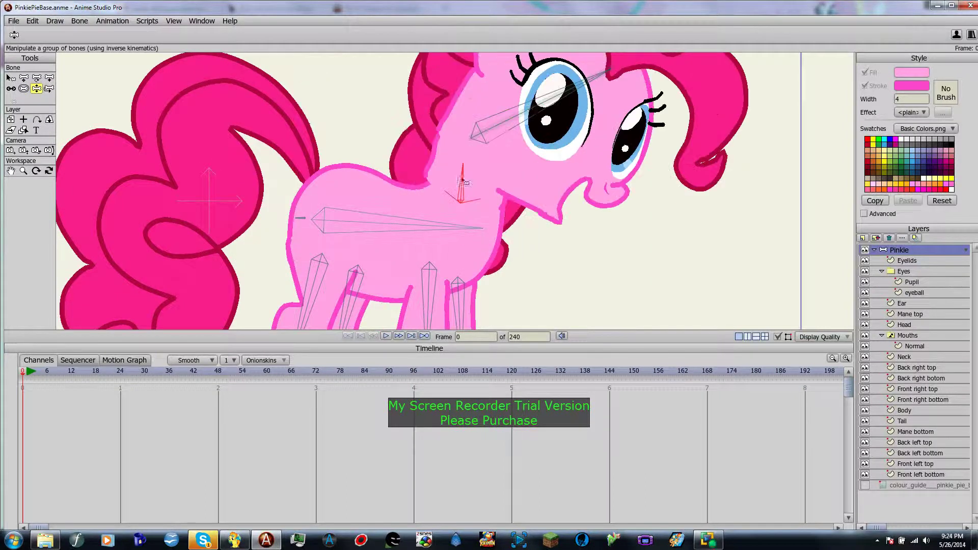
drag(530, 111, 484, 160)
scroll(482, 96, down, 2)
Enable angle constraints on the ear bone and set its minimum angle to -30 degrees
click(480, 158)
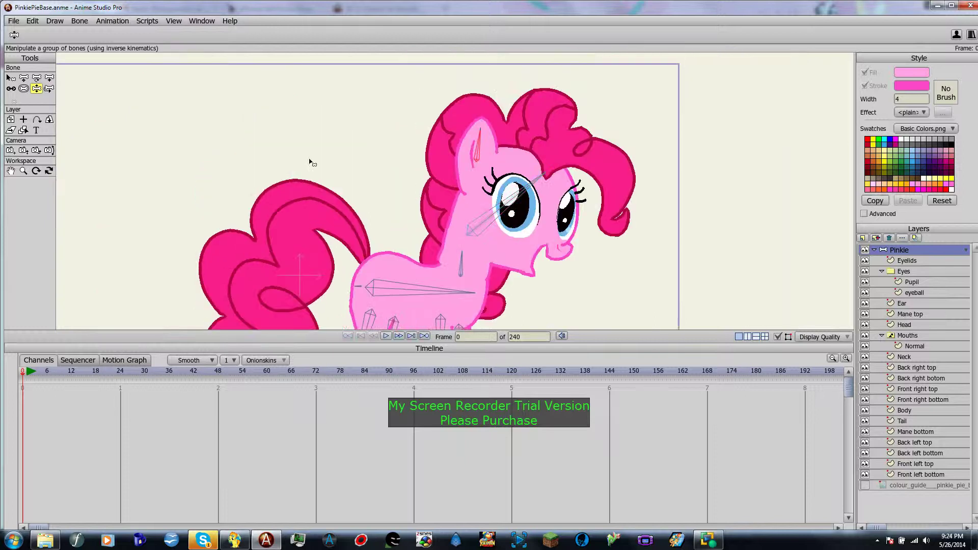
click(11, 78)
click(237, 36)
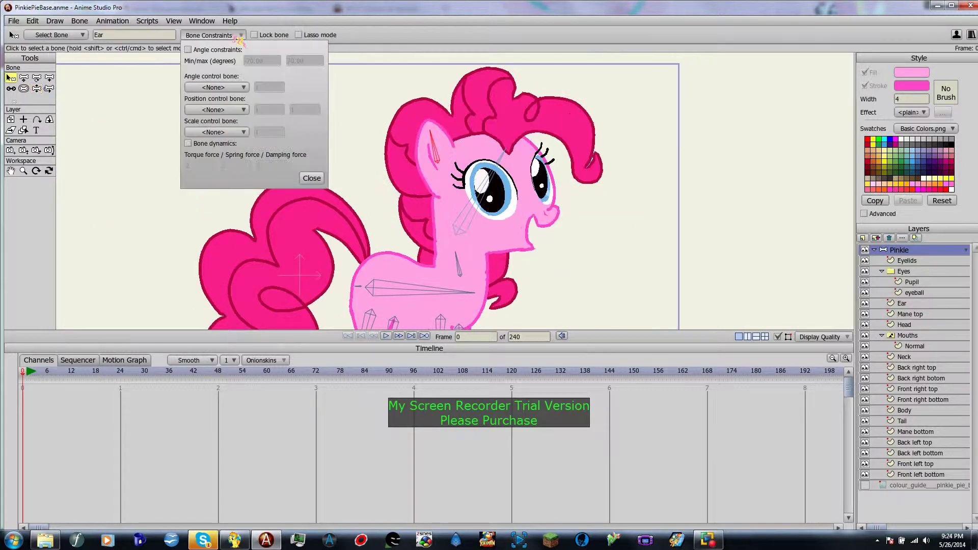
click(188, 49)
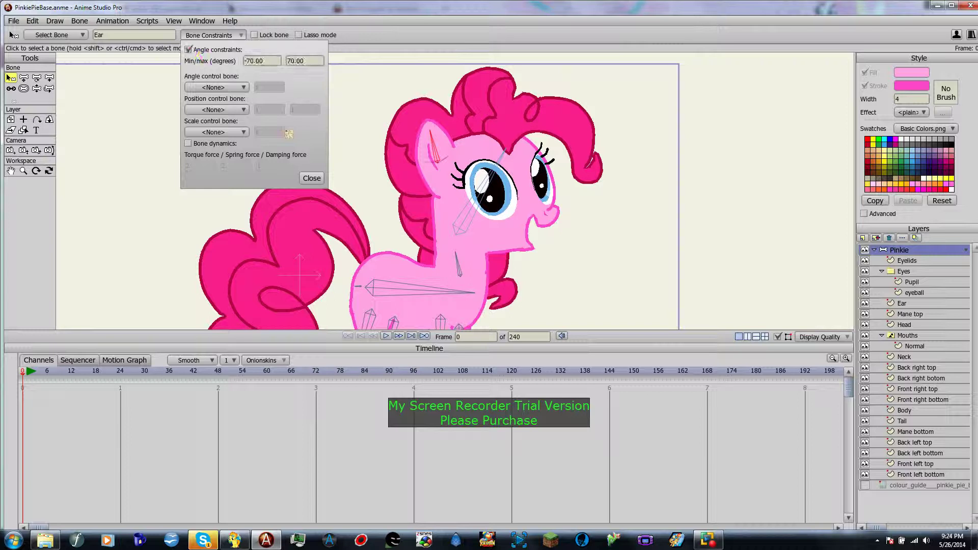
click(249, 60)
text(9)
key(Tab)
key(Tab)
key(BackSpace)
text(2)
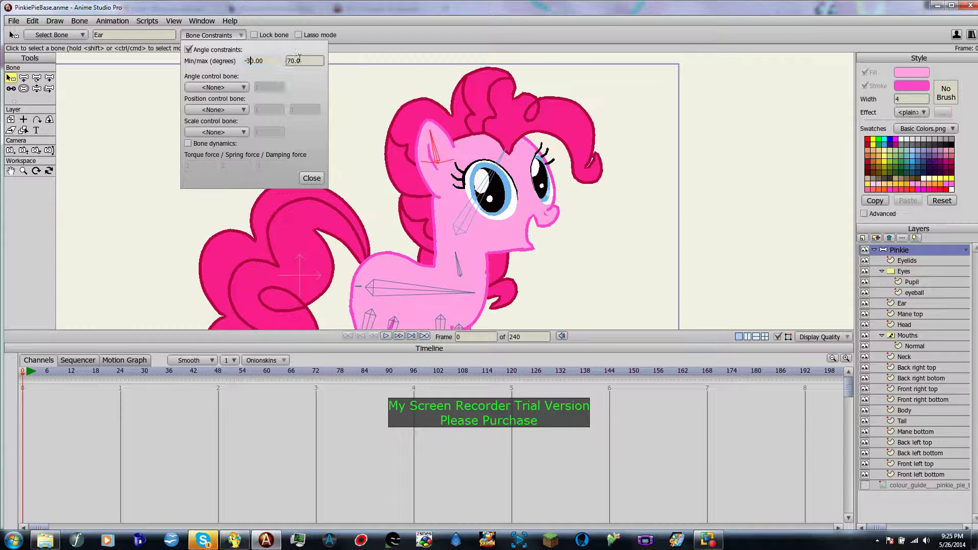
Set the ear bone's maximum angle to 90 degrees
click(309, 57)
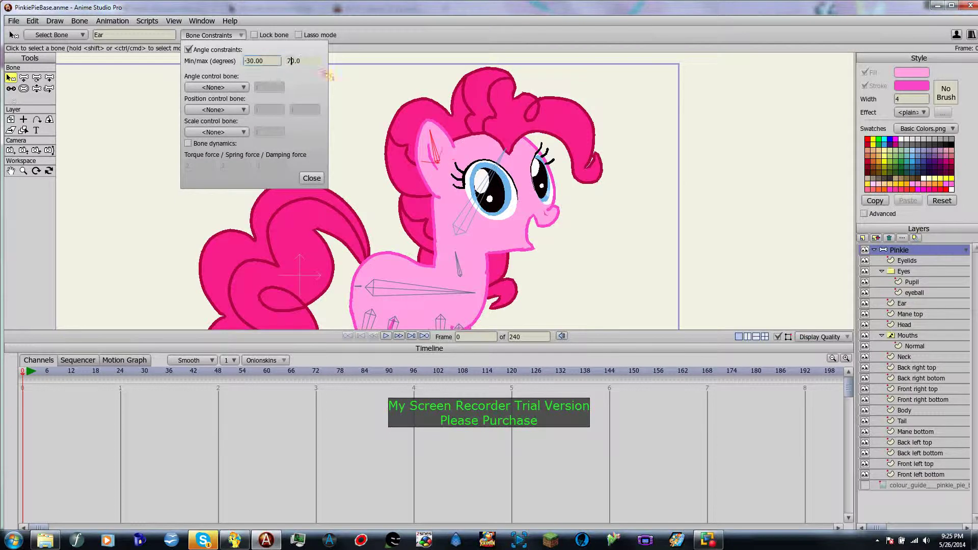
key(BackSpace)
text(9)
click(450, 162)
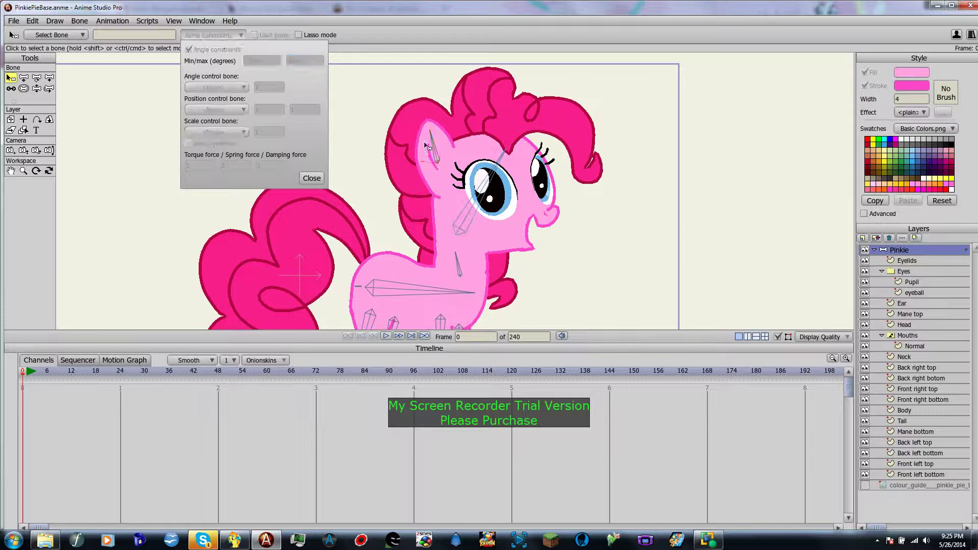
Close the bone constraint settings and test the ear bone's limits with Manipulate Bones by swinging the ear backward
click(313, 178)
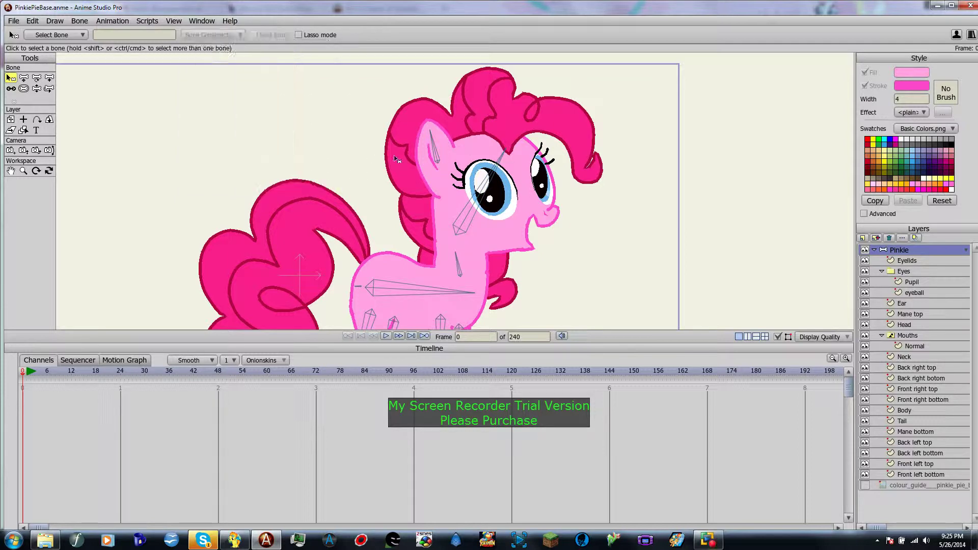
key(z)
drag(433, 149, 422, 169)
Examine the pony's eyes, nose and mouth outlines up close while the ear is swung backward
drag(460, 257, 326, 218)
scroll(669, 241, up, 5)
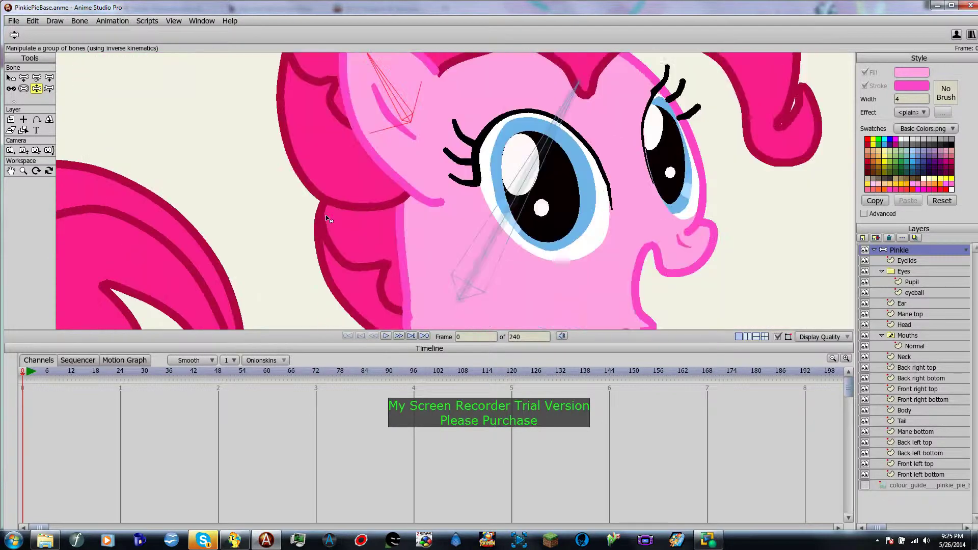
scroll(479, 200, up, 5)
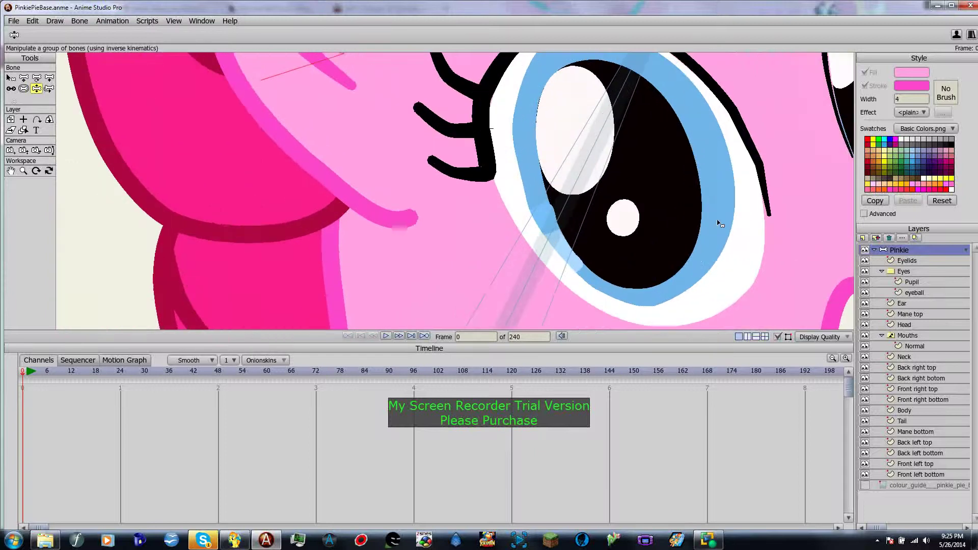
drag(770, 228, 513, 256)
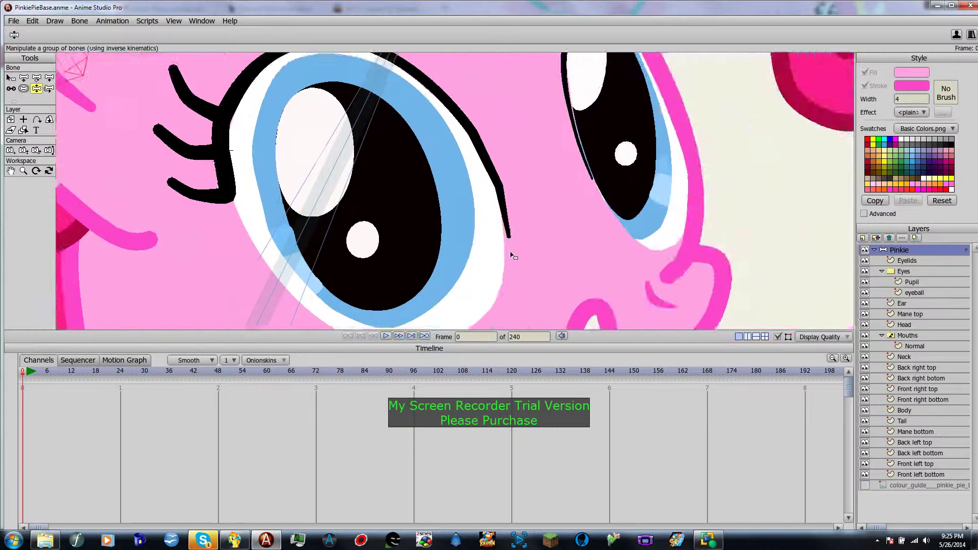
scroll(513, 256, up, 3)
scroll(479, 254, down, 2)
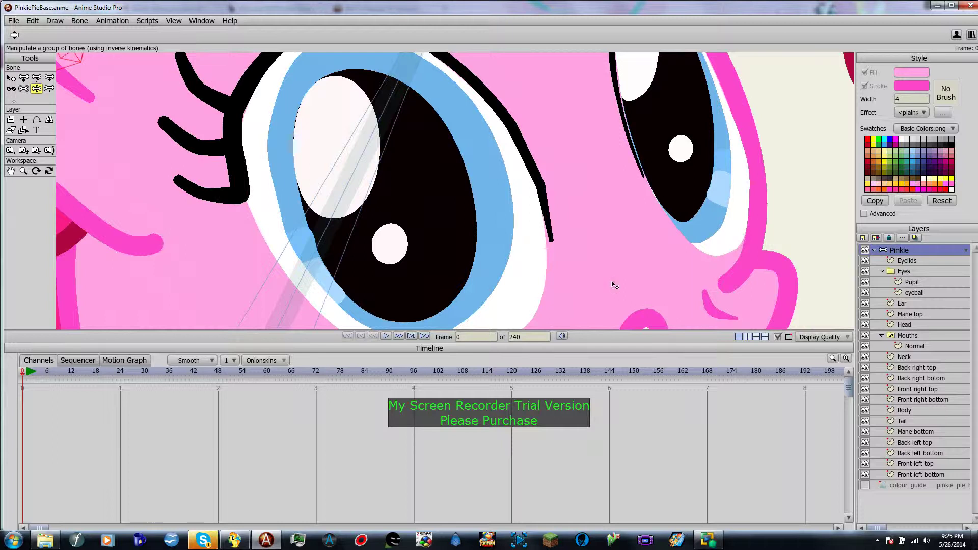
drag(614, 286, 419, 64)
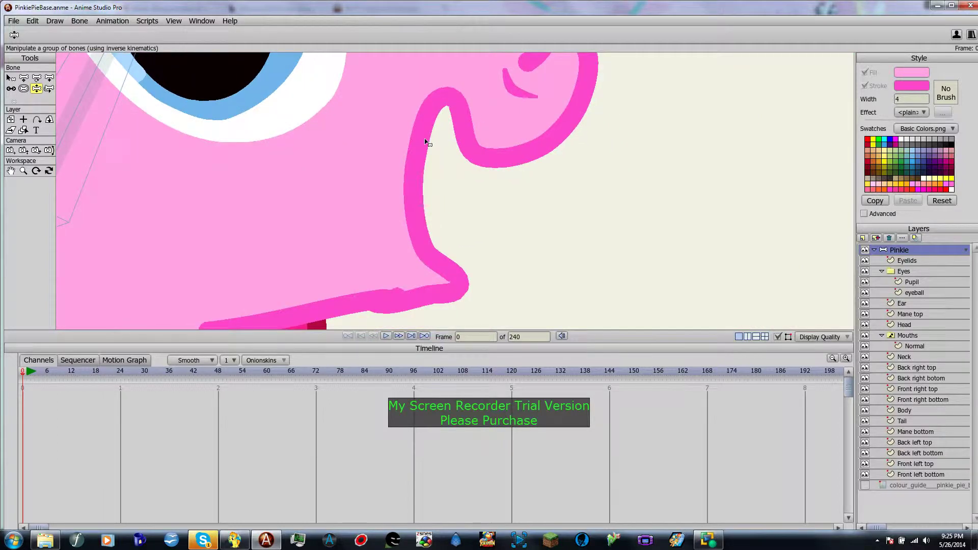
scroll(425, 141, down, 5)
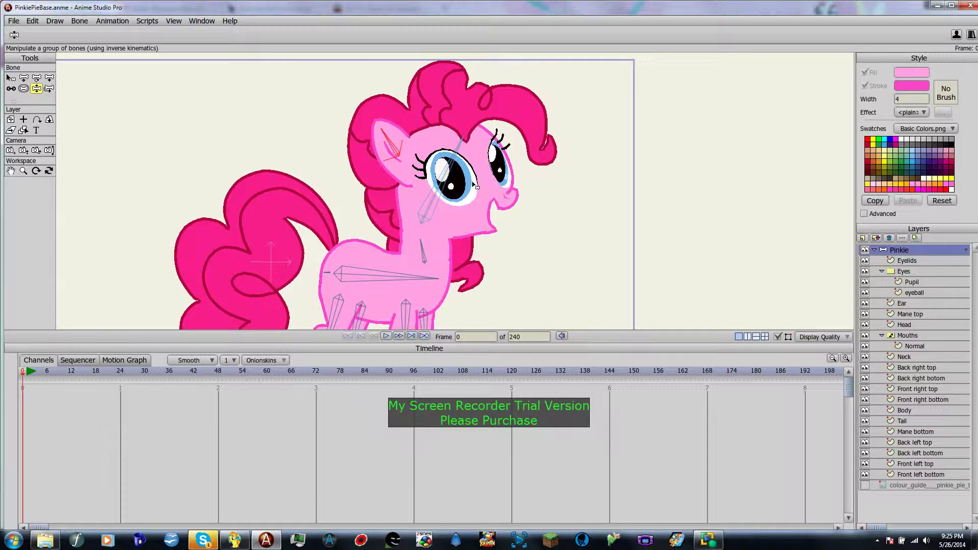
Swing the ear bone back upright to finish its test and save the project under its current name
drag(389, 139, 400, 101)
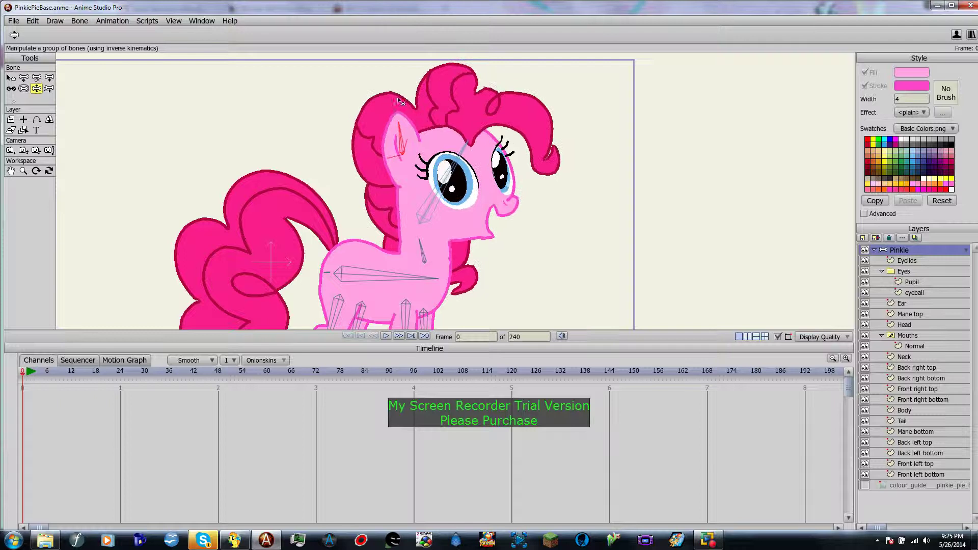
click(11, 77)
click(14, 21)
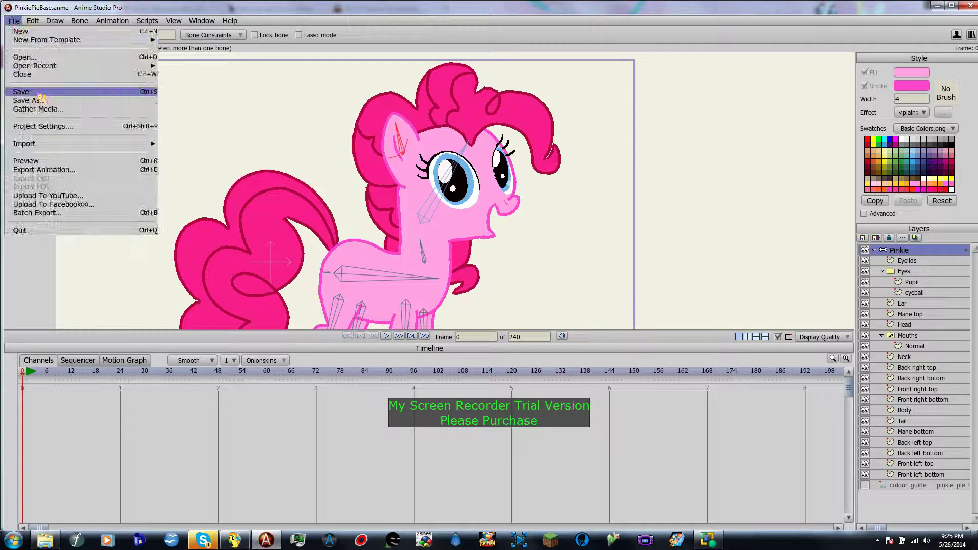
click(21, 91)
Select the Neck bone and test its limits with Manipulate Bones by tilting the head backward over the body
drag(462, 262, 432, 190)
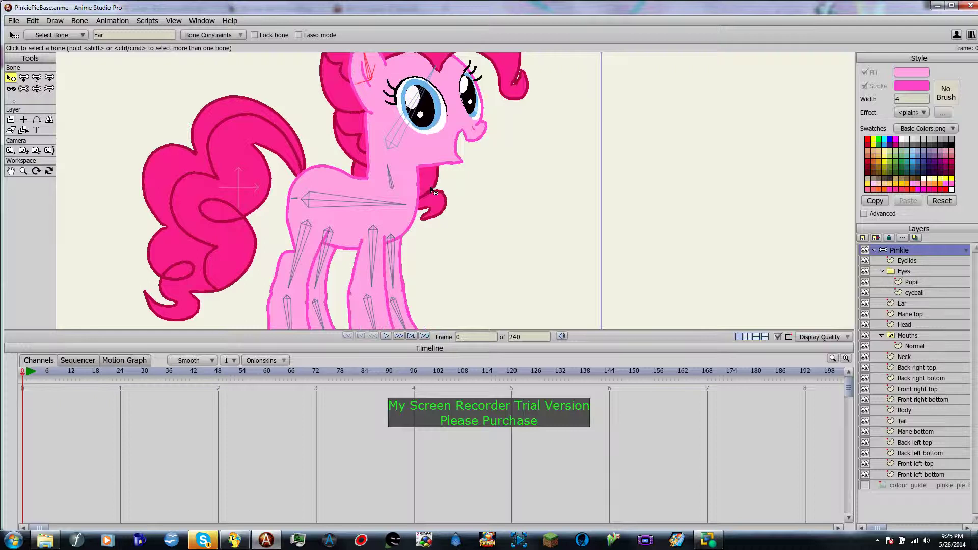
click(394, 103)
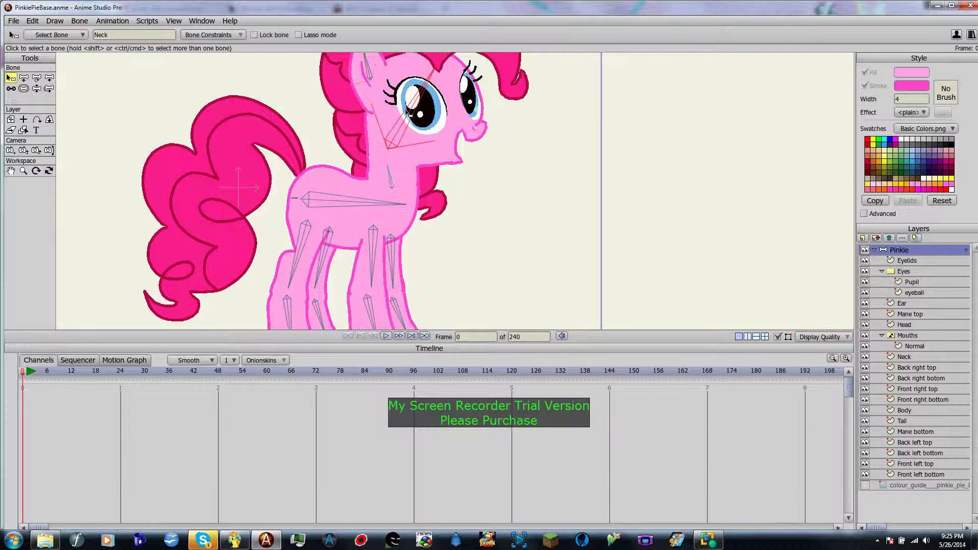
key(z)
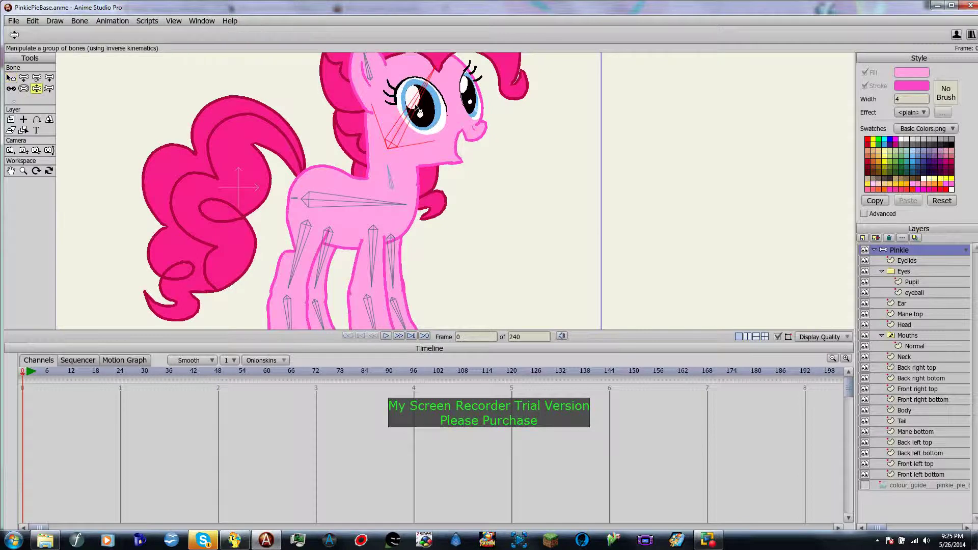
drag(416, 107, 291, 172)
scroll(494, 157, down, 3)
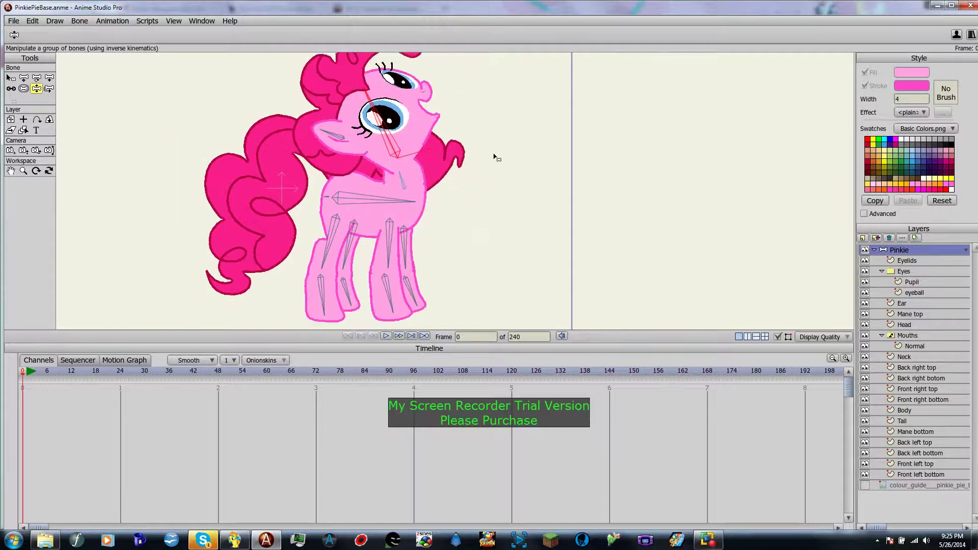
Test the front left leg bones by raising the upper leg forward and bending the lower leg at the knee
scroll(494, 158, up, 5)
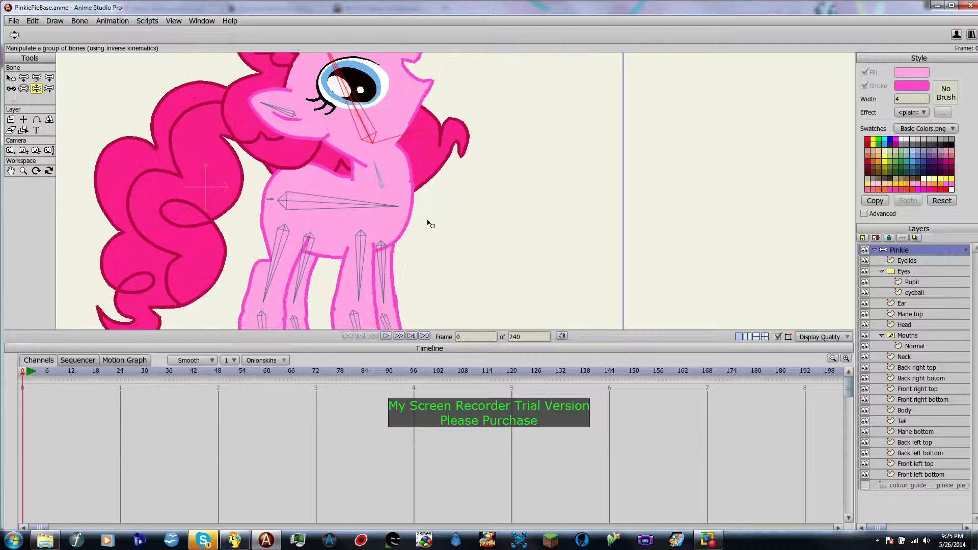
drag(430, 223, 504, 94)
drag(437, 137, 368, 121)
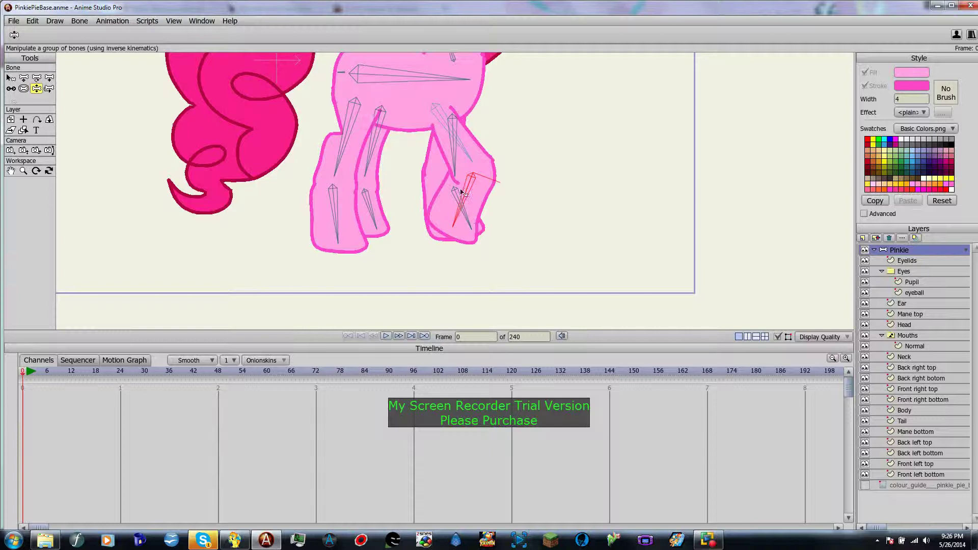
scroll(459, 192, up, 3)
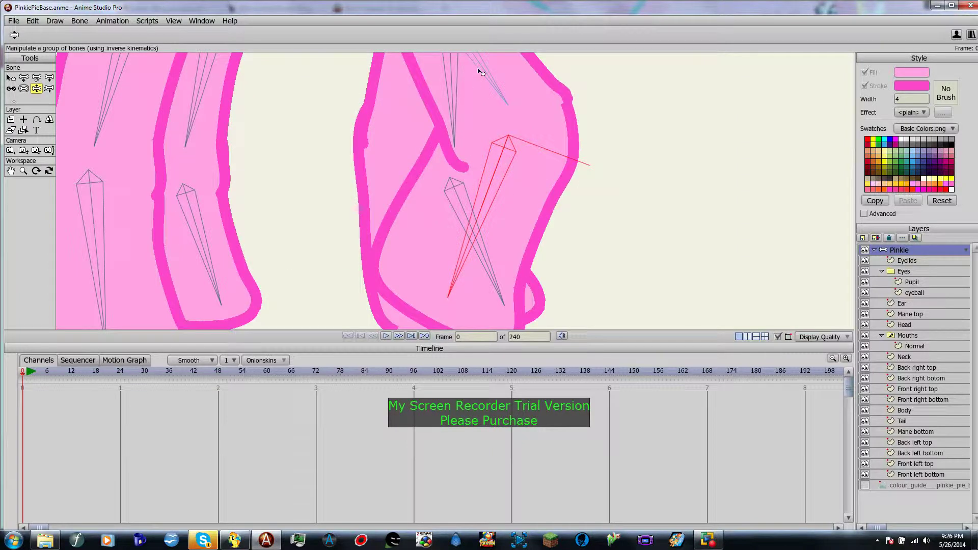
drag(478, 69, 391, 102)
drag(297, 222, 637, 247)
scroll(669, 145, down, 4)
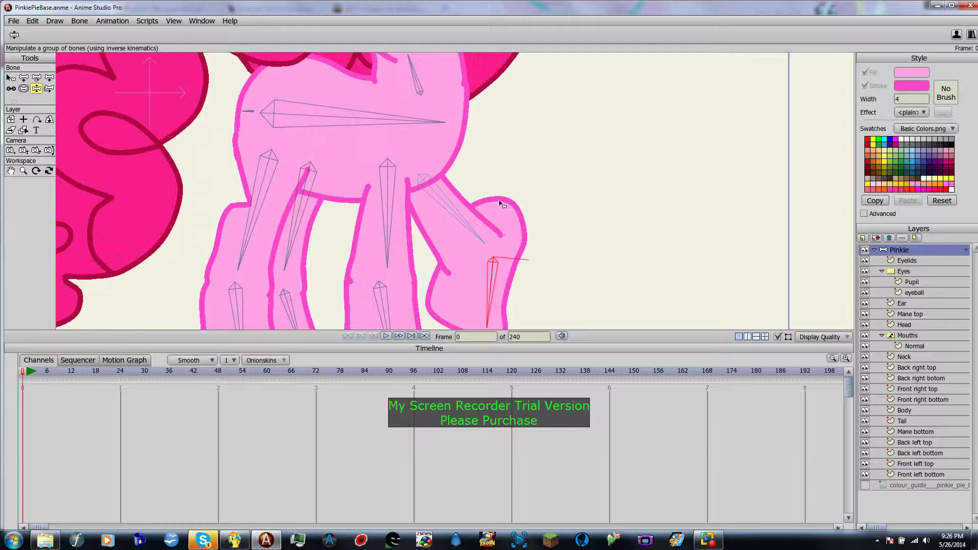
Lower the front left leg with its hoof kicked forward, and return the rig to its rest pose
scroll(548, 226, down, 3)
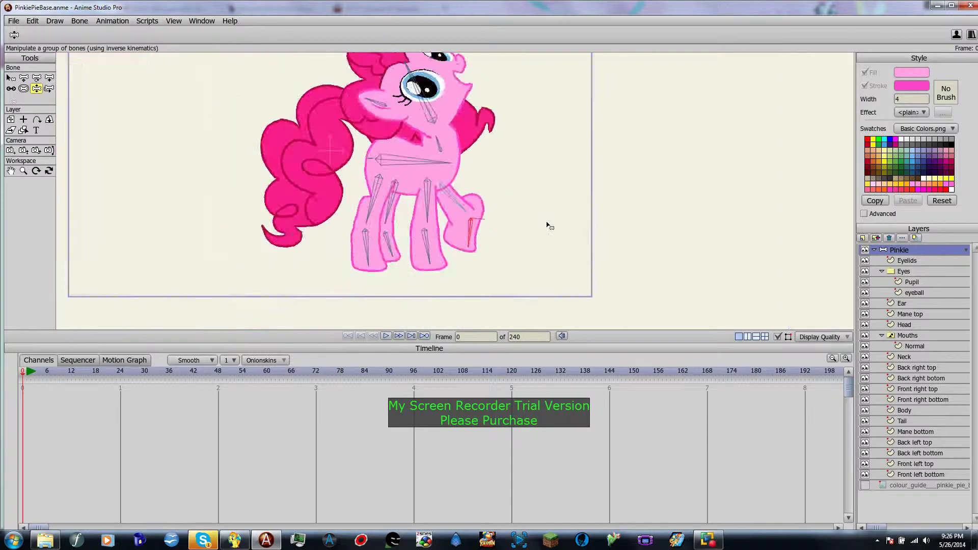
scroll(549, 226, down, 3)
scroll(484, 168, up, 5)
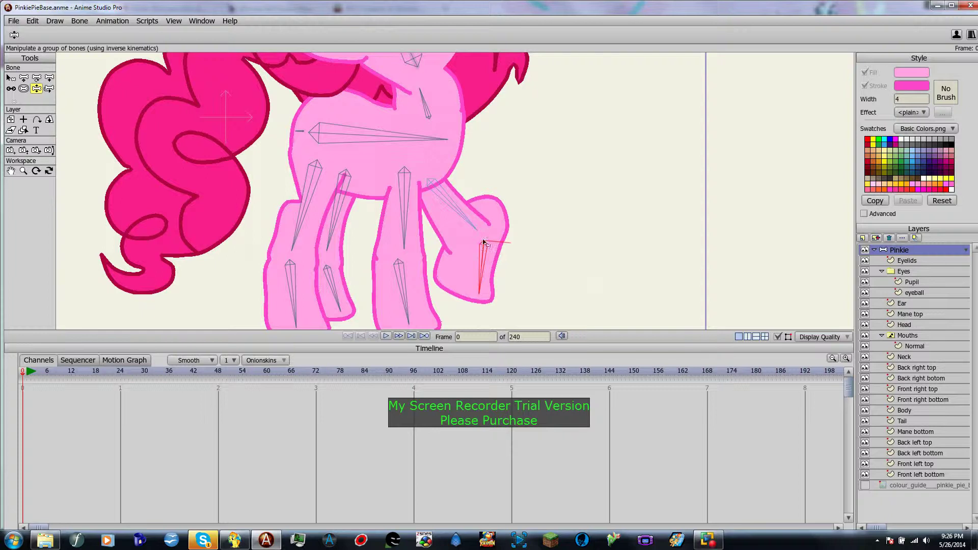
drag(487, 243, 516, 305)
scroll(465, 213, down, 2)
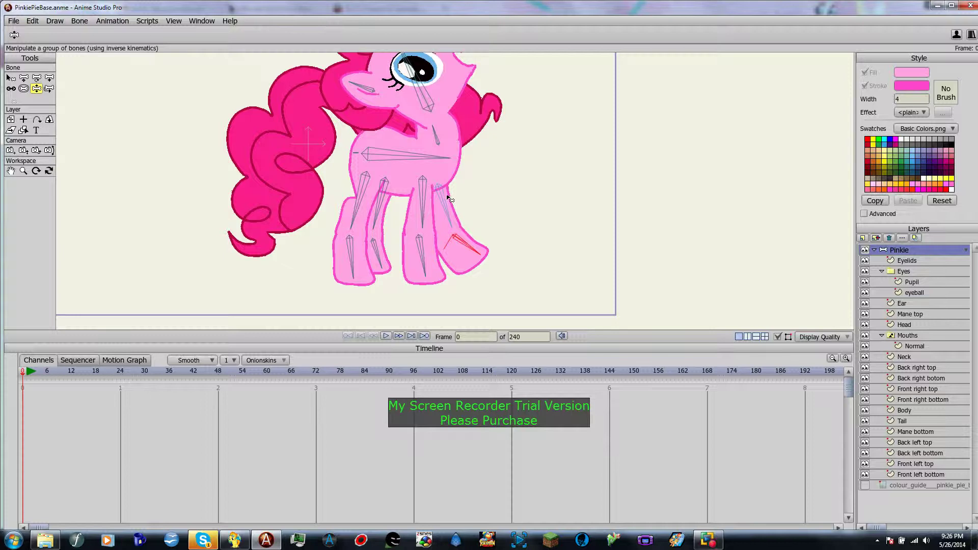
drag(469, 139, 457, 204)
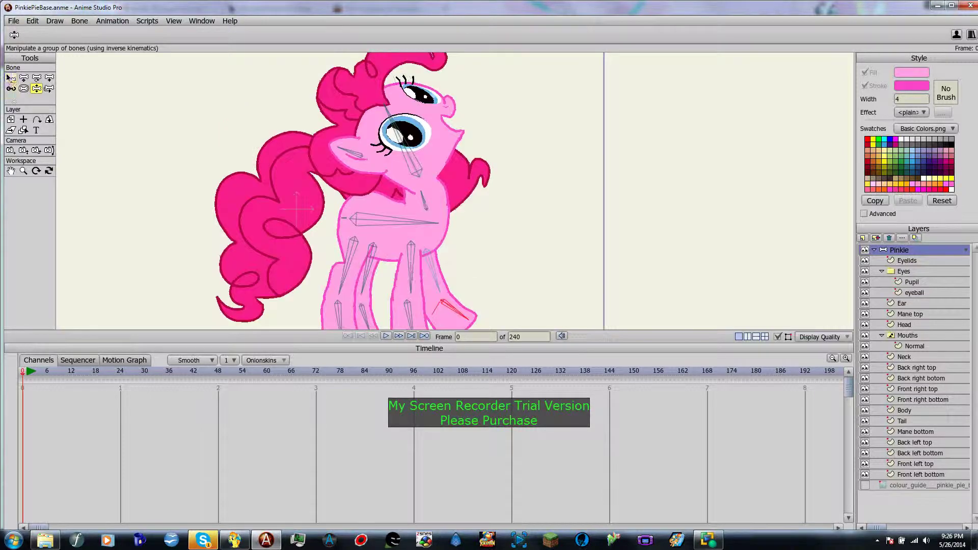
click(11, 80)
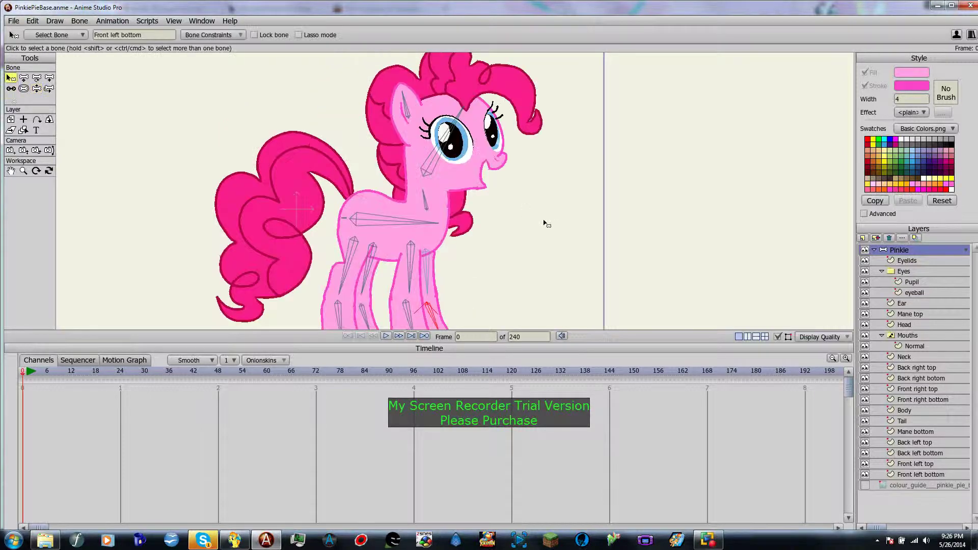
Check the Eyelids and Eyes layers and return to the Pinkie bone layer
click(904, 261)
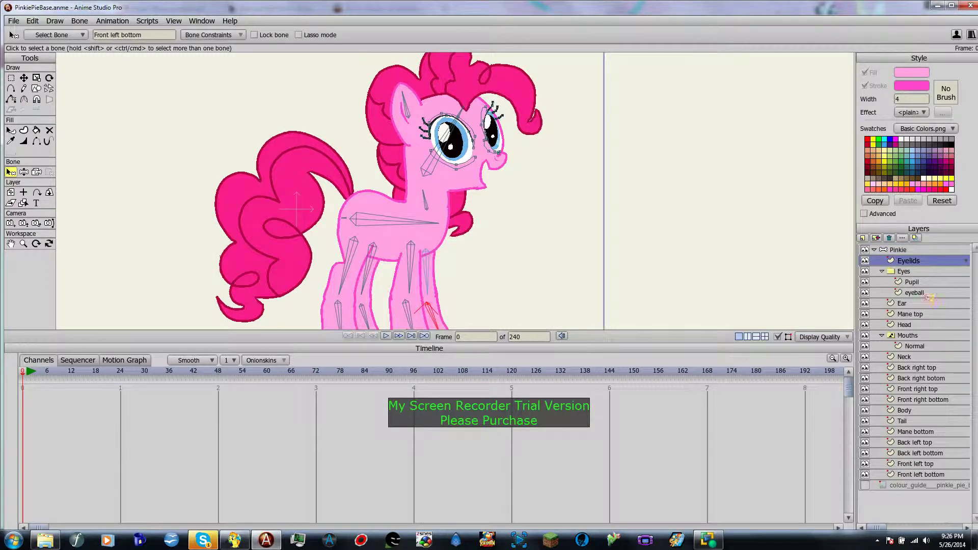
click(909, 272)
click(902, 250)
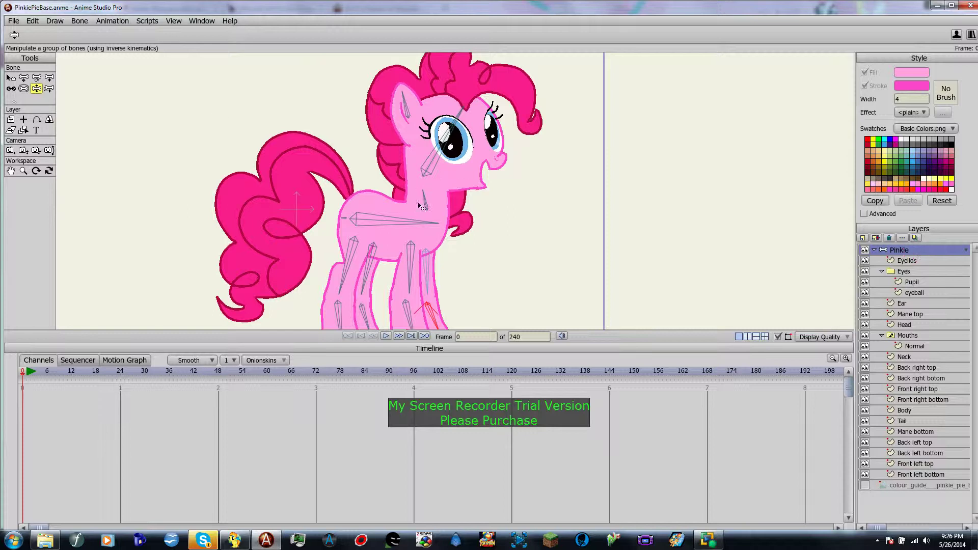
Test a combined pose with the head tilted backward, the ear lowered and the legs folded under the body
drag(424, 206, 465, 197)
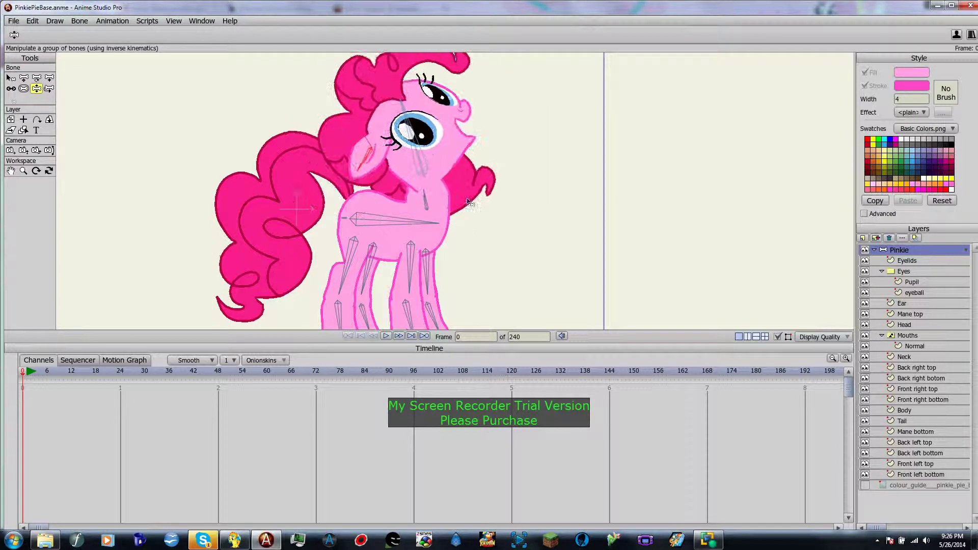
drag(404, 224, 355, 120)
drag(349, 266, 473, 207)
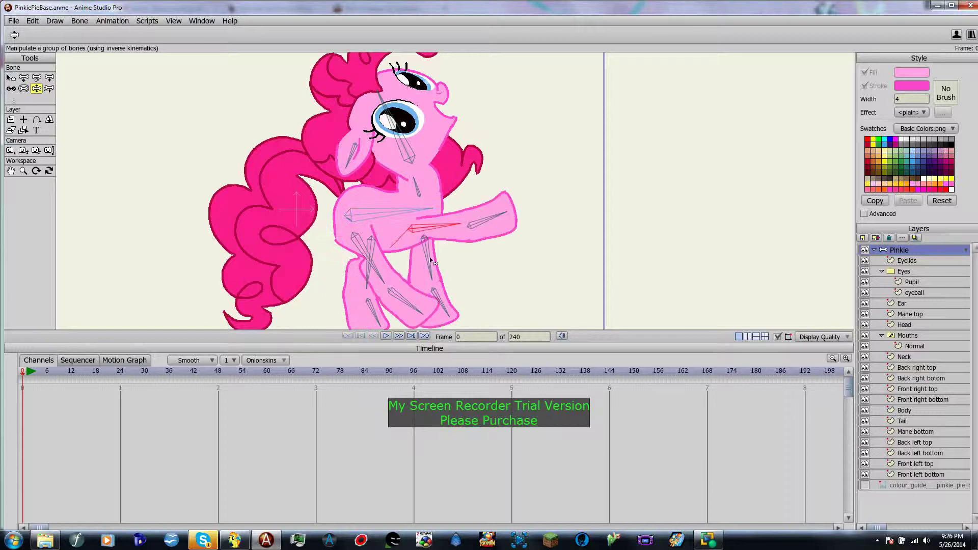
drag(429, 258, 392, 262)
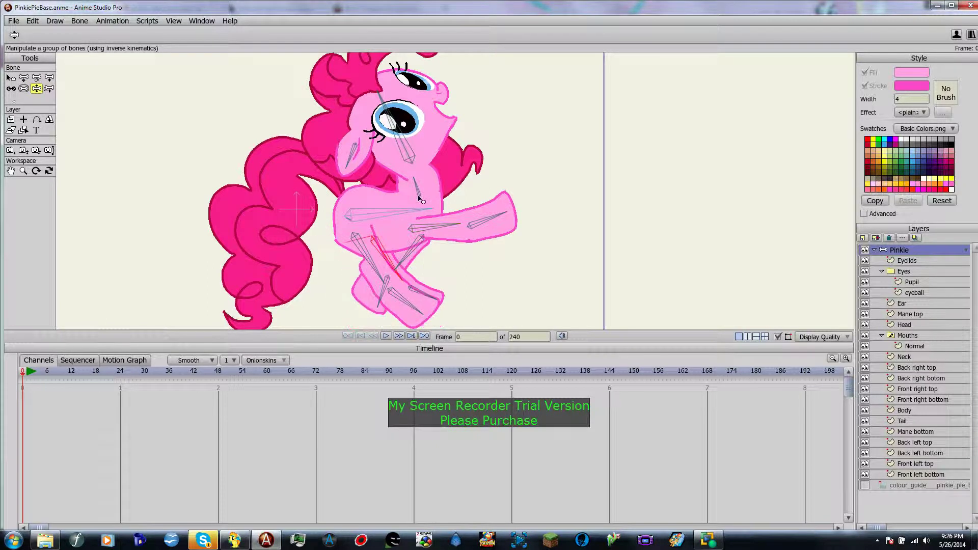
drag(450, 229, 309, 293)
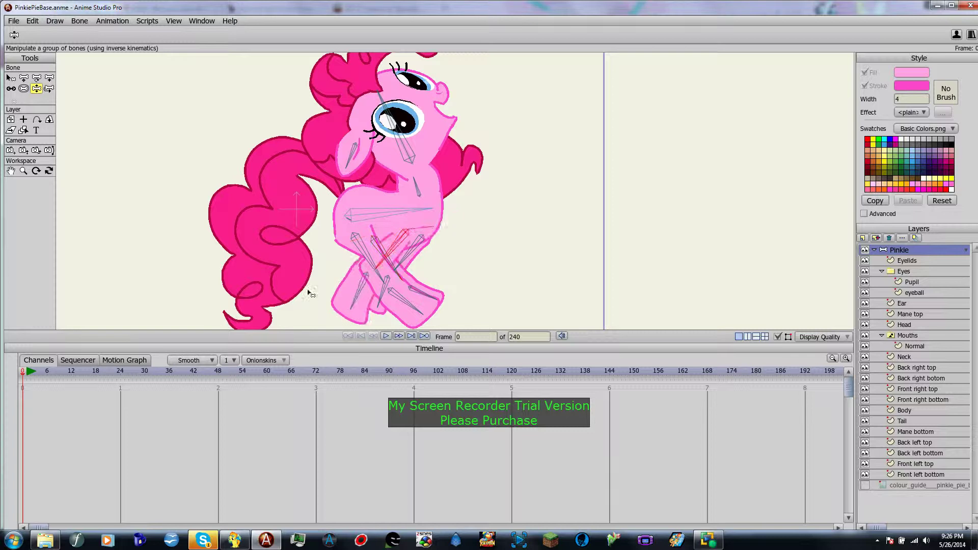
Swing the head and ear down over the folded front legs, and return the rig to its rest pose
drag(418, 189, 304, 277)
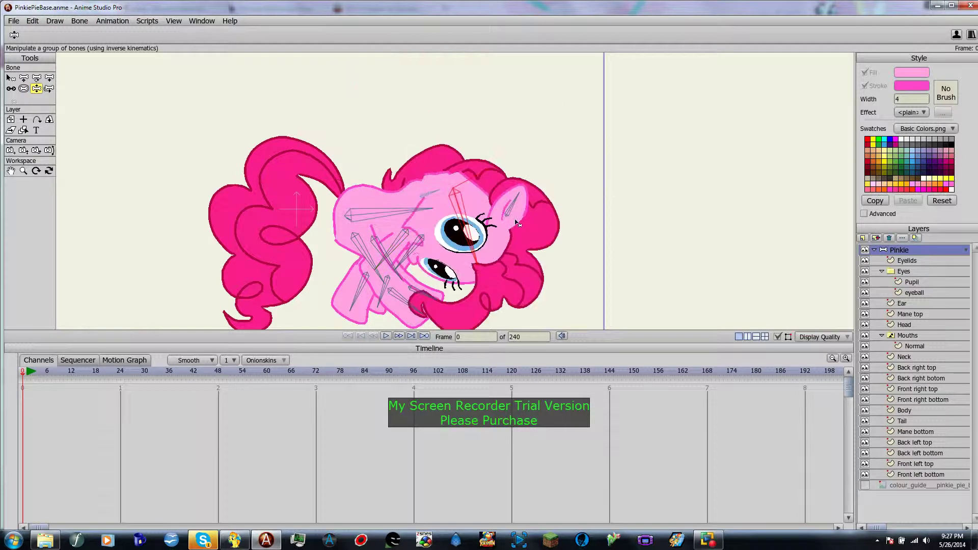
drag(513, 203, 525, 310)
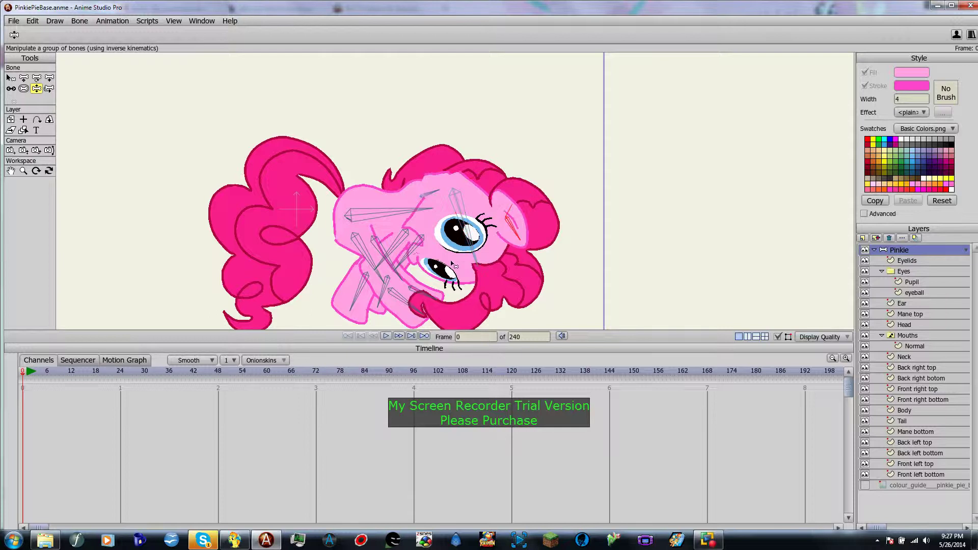
scroll(452, 264, up, 6)
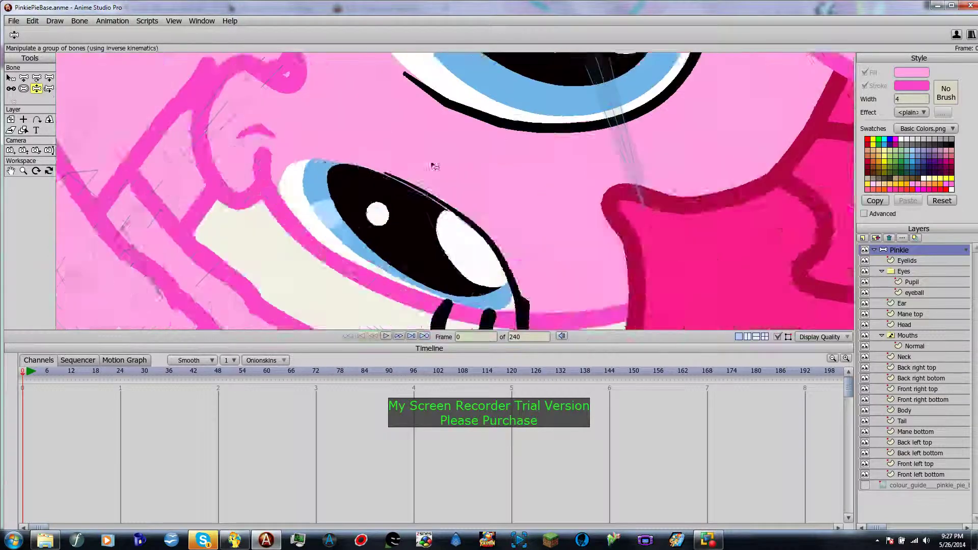
scroll(434, 166, down, 4)
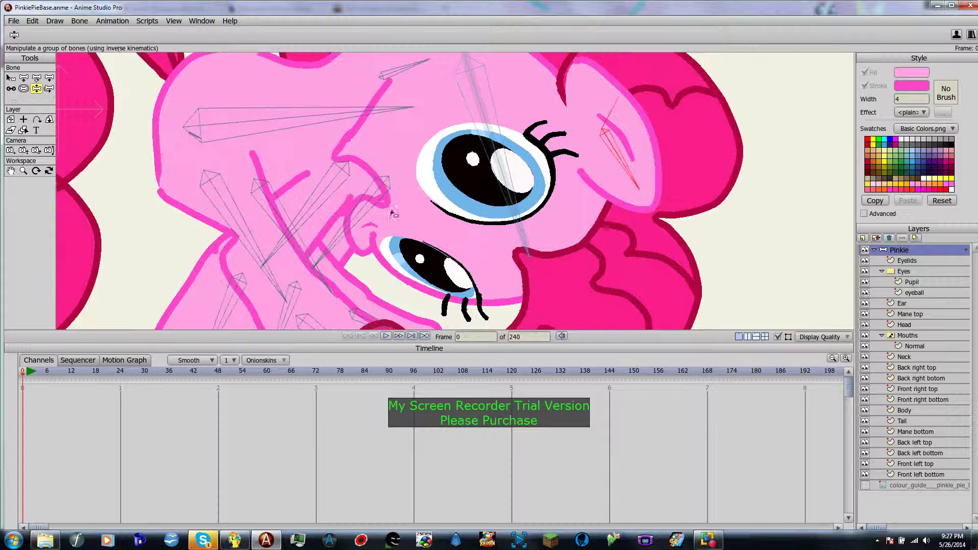
click(12, 78)
scroll(437, 214, down, 5)
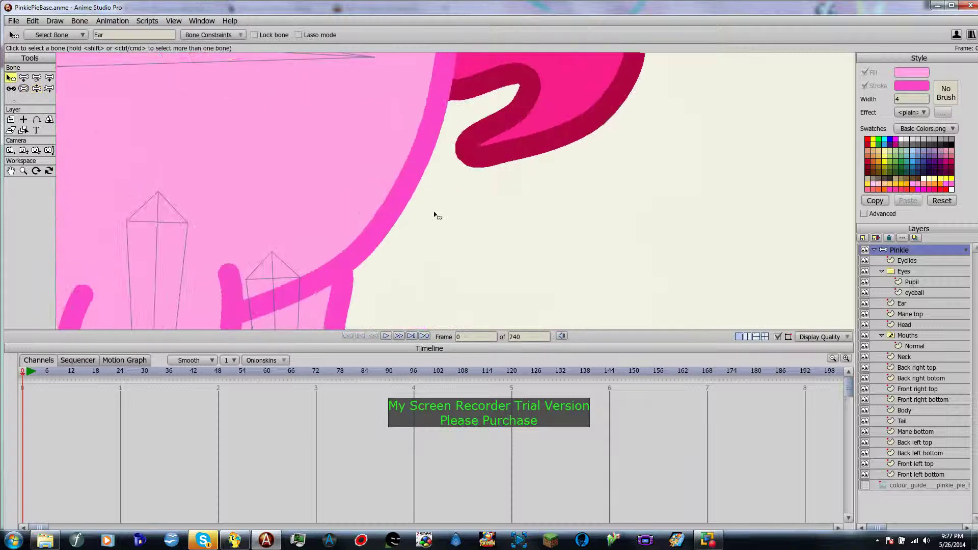
scroll(446, 206, up, 3)
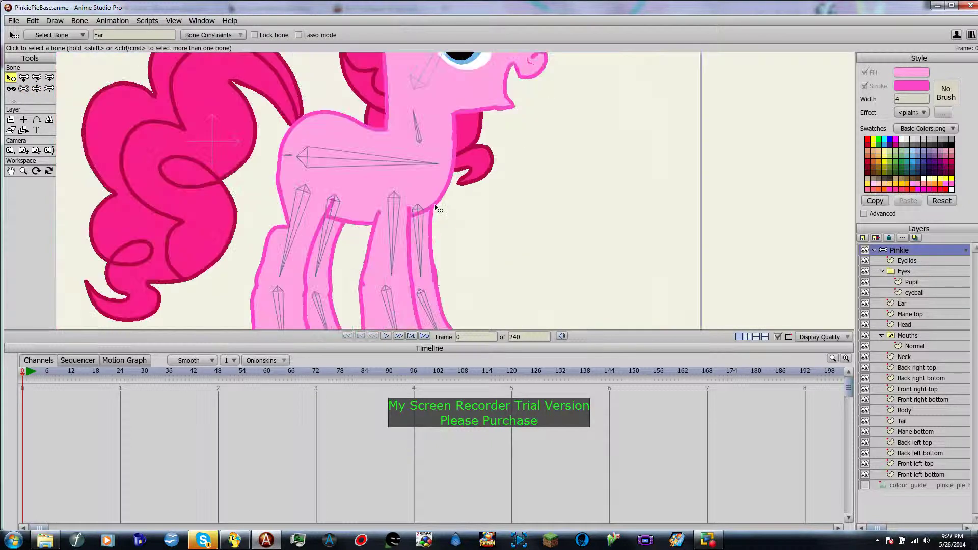
click(714, 541)
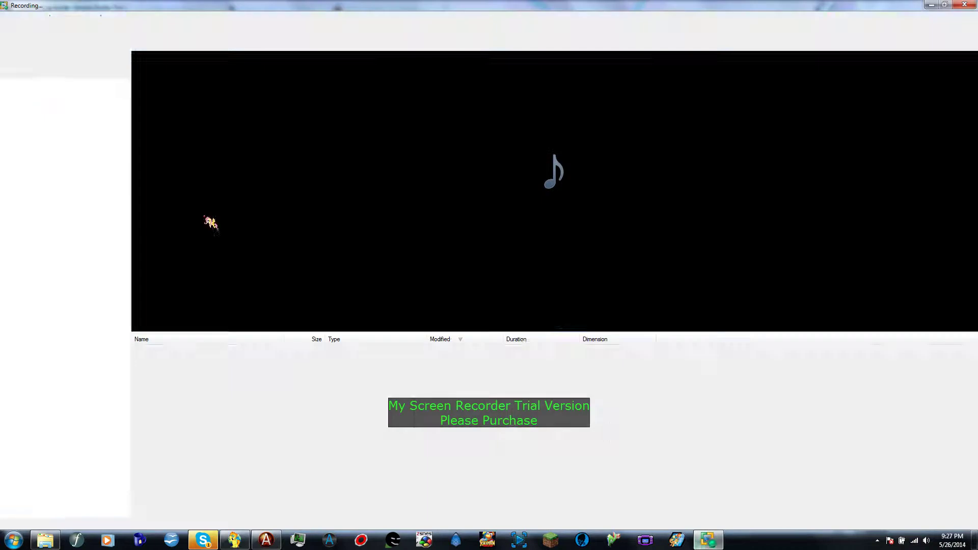